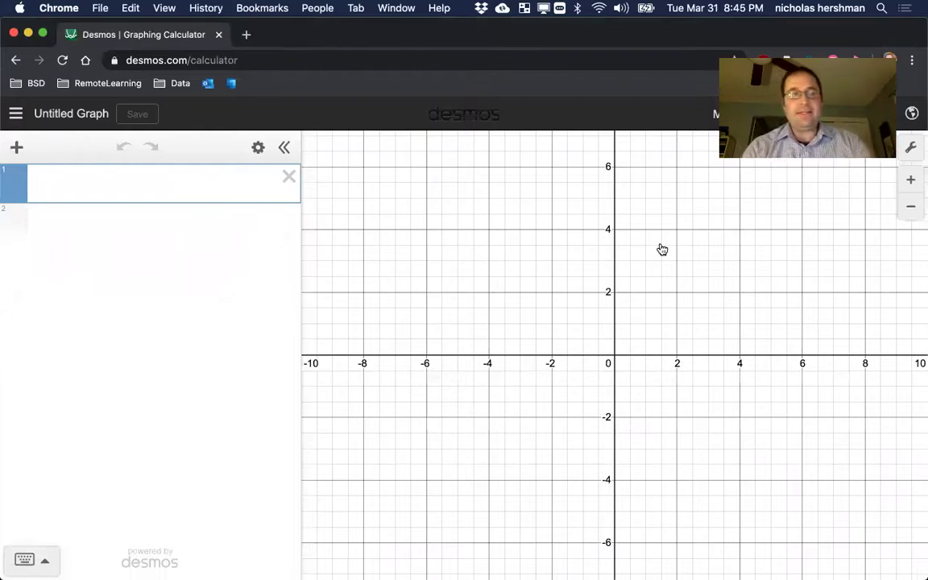
Step: Load teacher.desmos.com in the current browser tab
key("super+l")
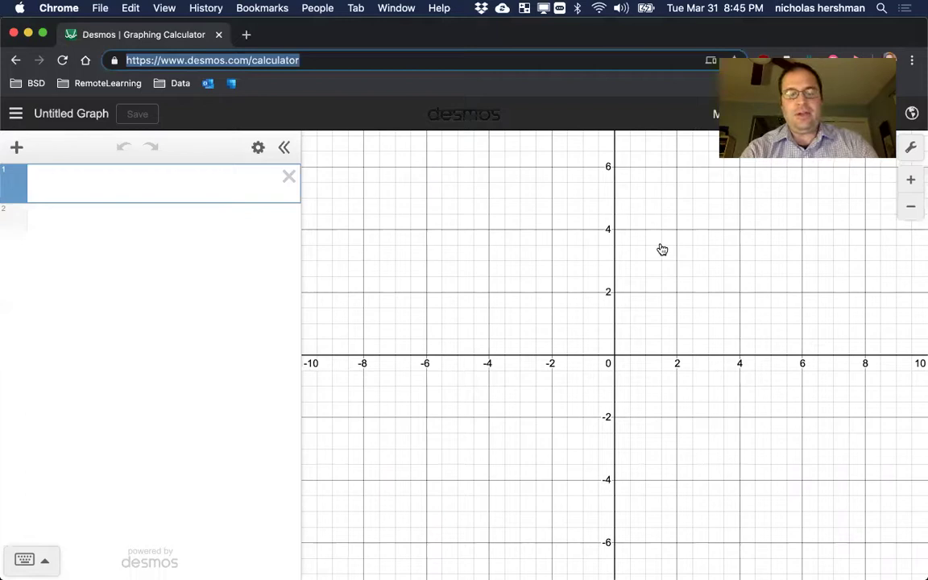
type("teacher.desmos.co")
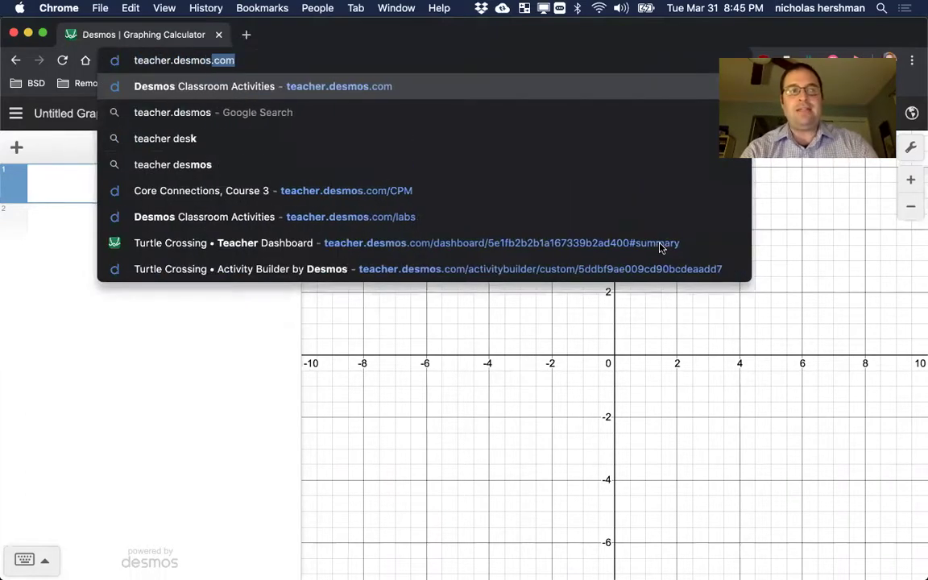
key("Return")
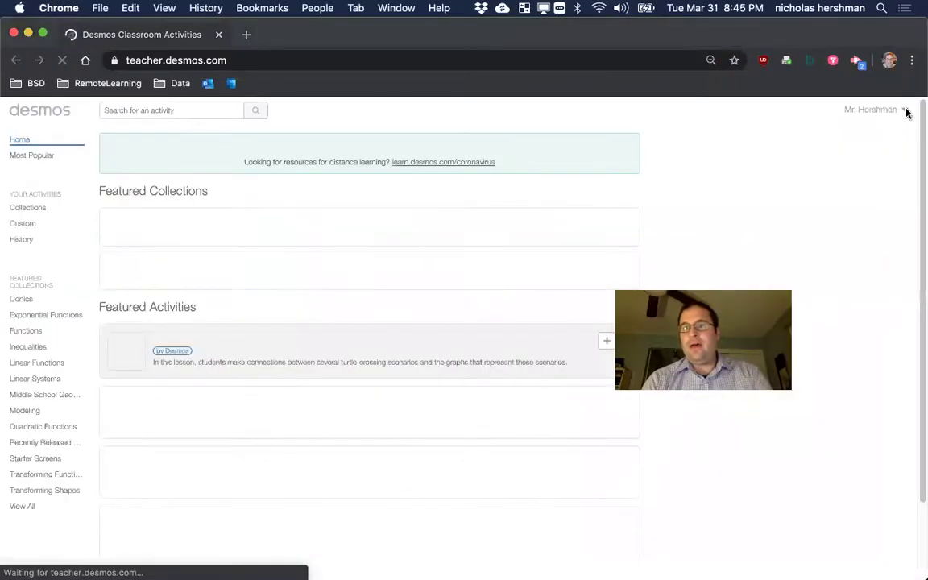
Step: Sign out, then sign back in with Google using the school account
left_click(905, 111)
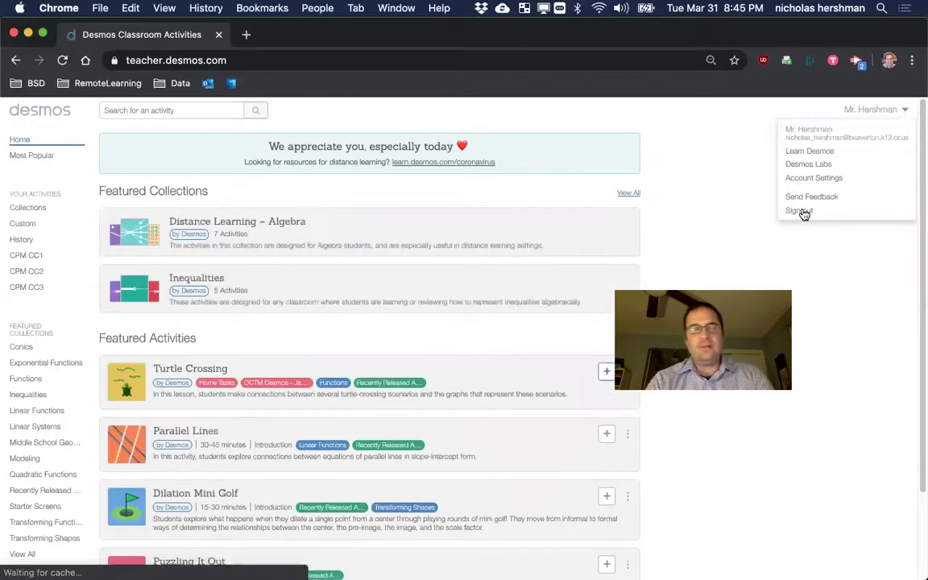
left_click(804, 211)
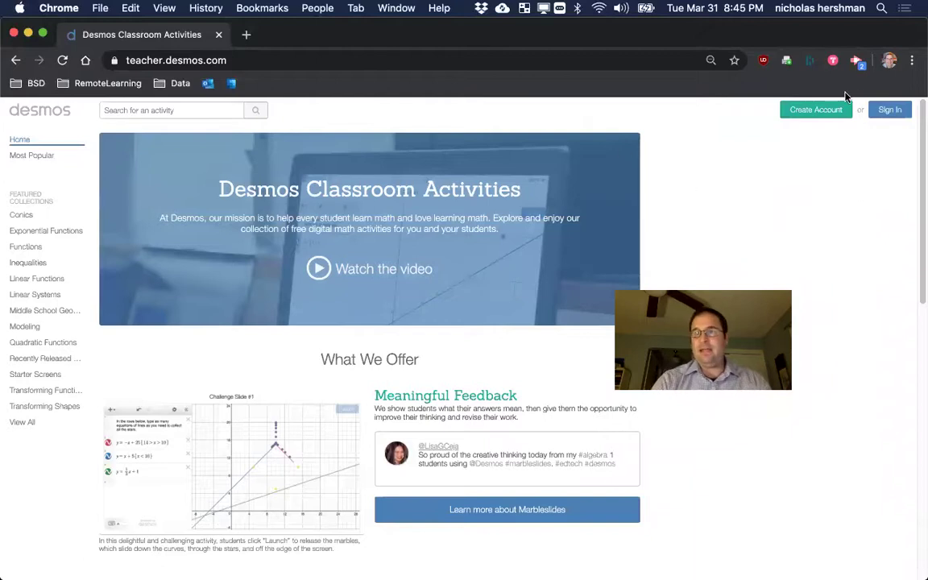
left_click(897, 116)
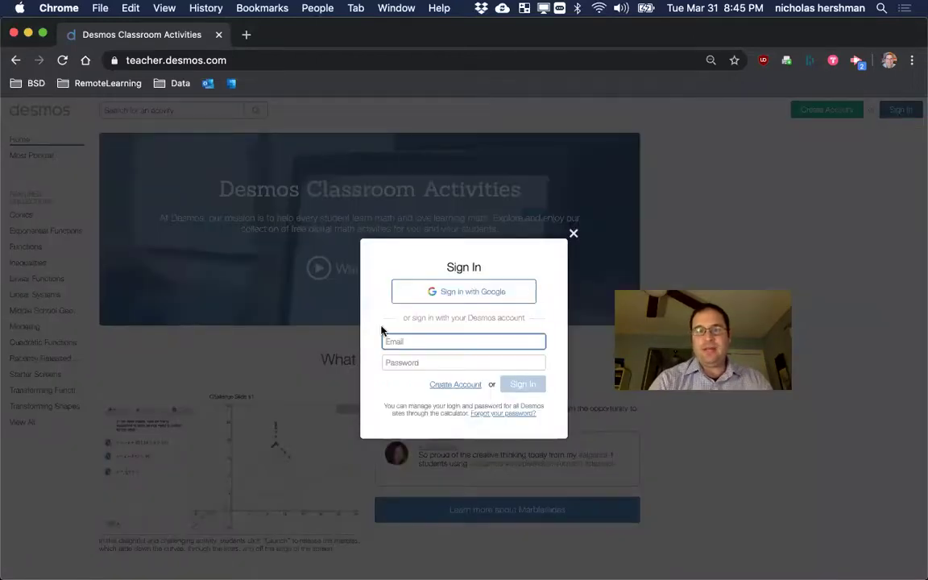
left_click(472, 293)
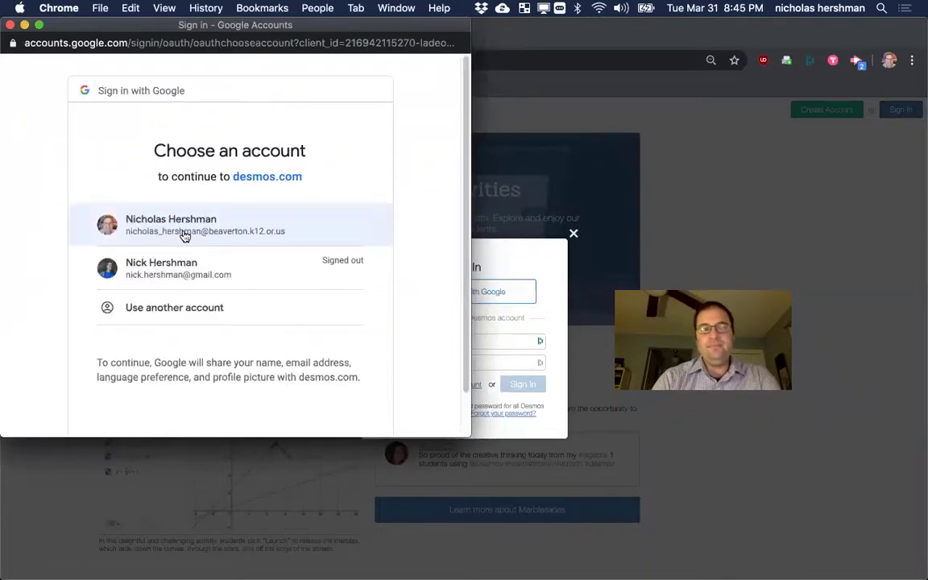
left_click(221, 231)
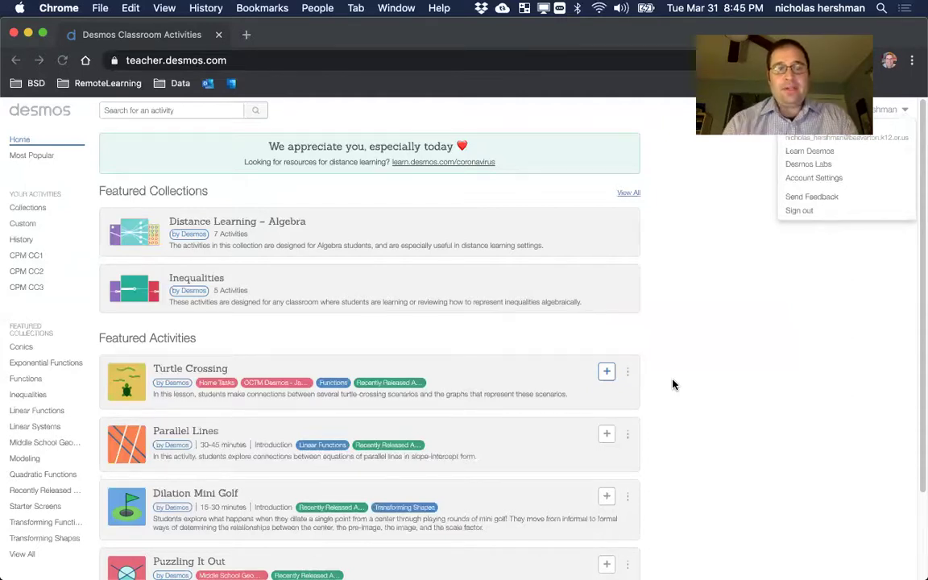
left_click(157, 111)
Step: Search activities for 'function' (77 results) and advance to the next page of matches
type("function")
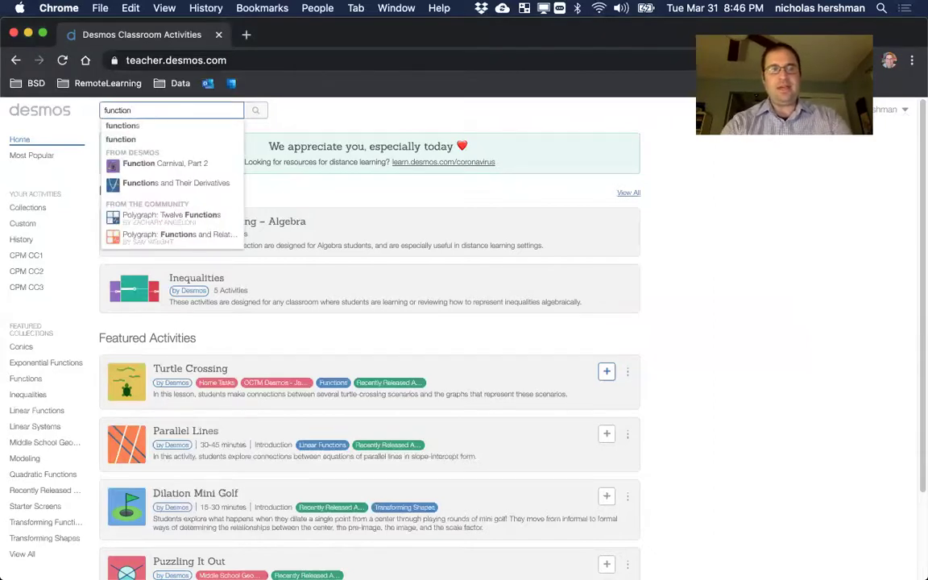
left_click(160, 139)
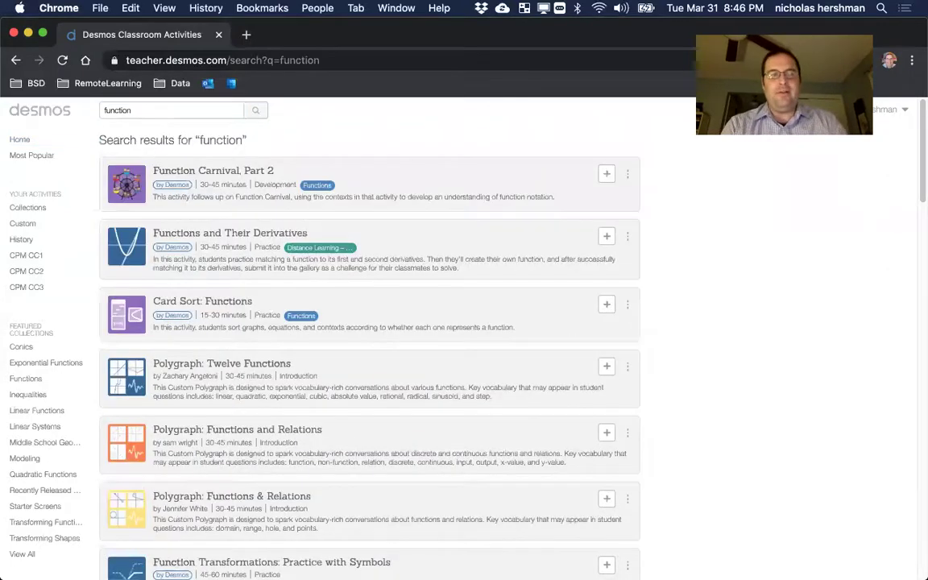
scroll(369, 346, "down", 10)
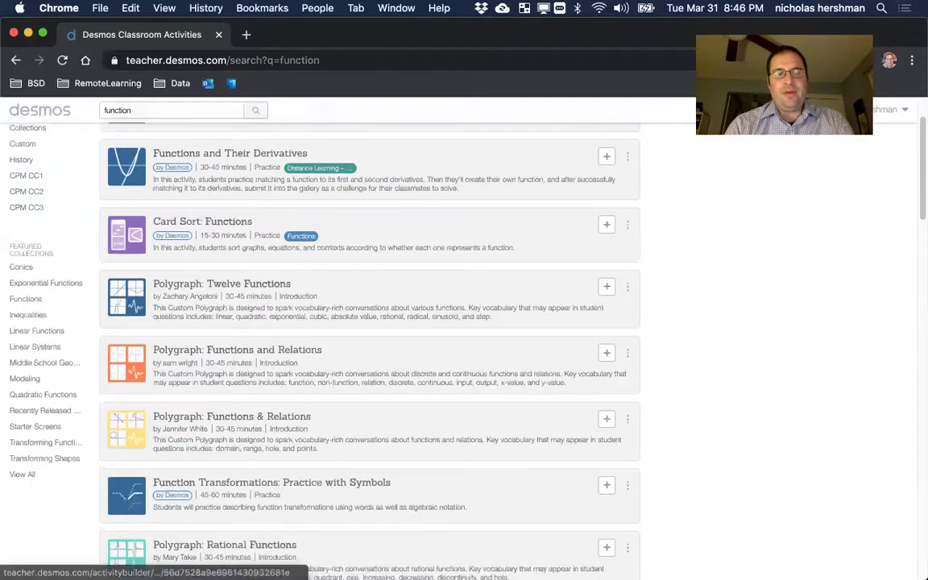
scroll(369, 346, "down", 3)
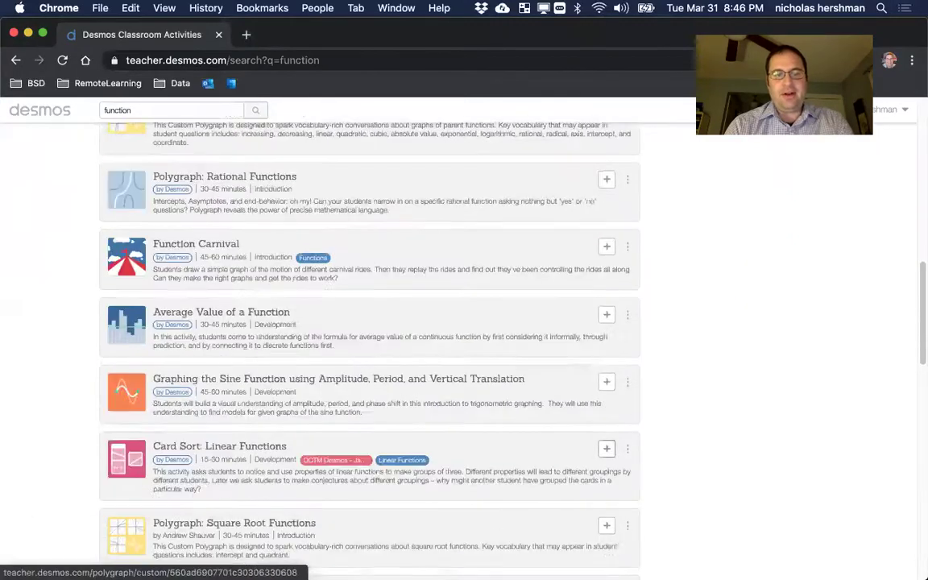
scroll(120, 229, "down", 15)
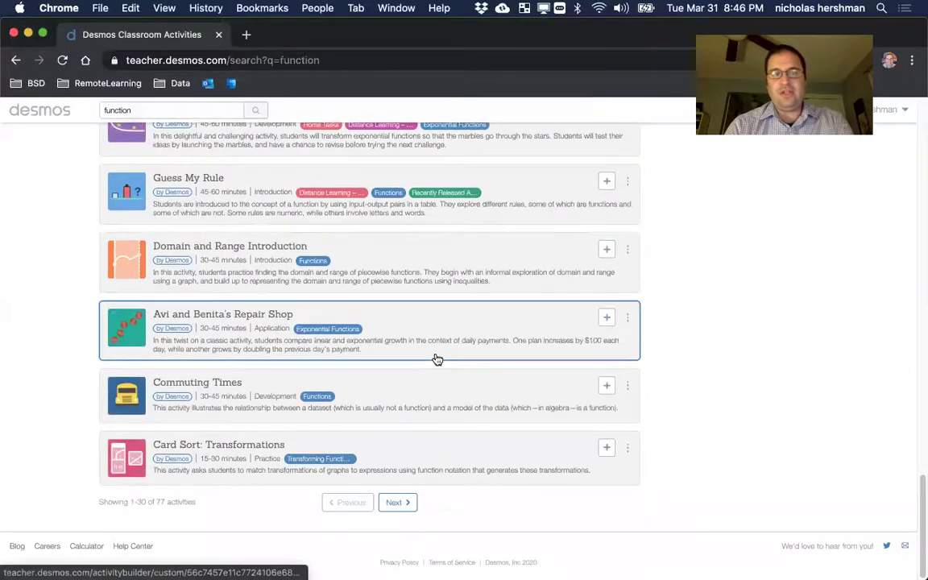
scroll(436, 359, "up", 2)
scroll(419, 435, "down", 3)
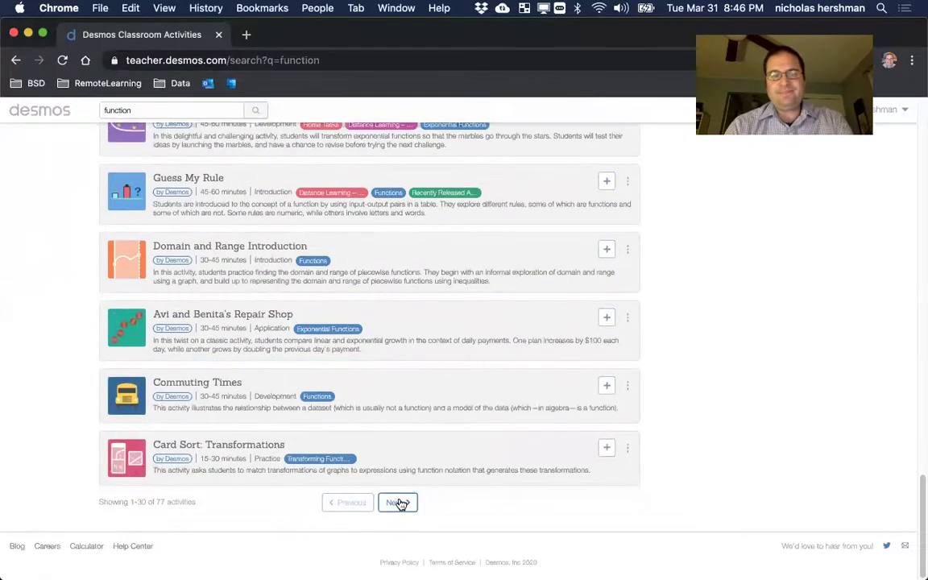
left_click(401, 503)
scroll(400, 503, "down", 7)
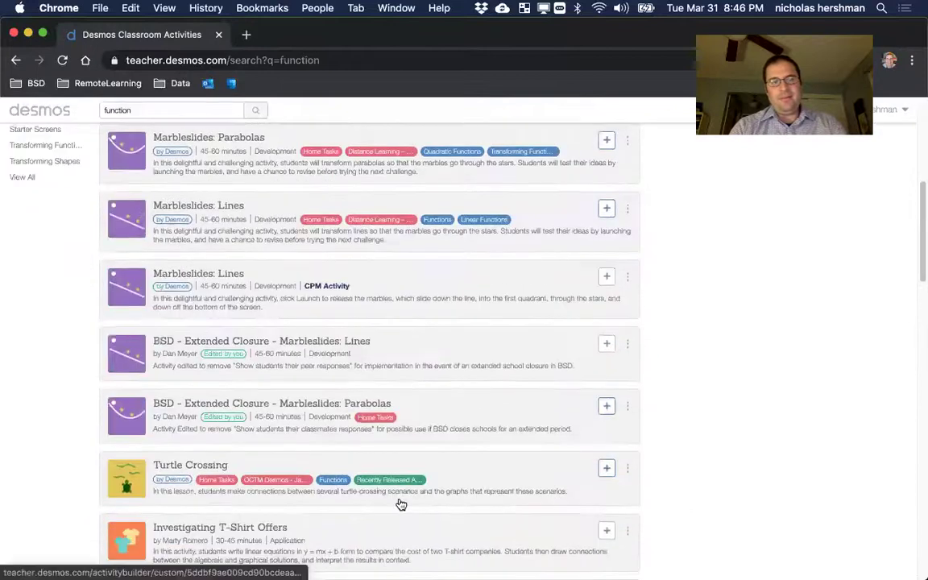
scroll(395, 492, "down", 1)
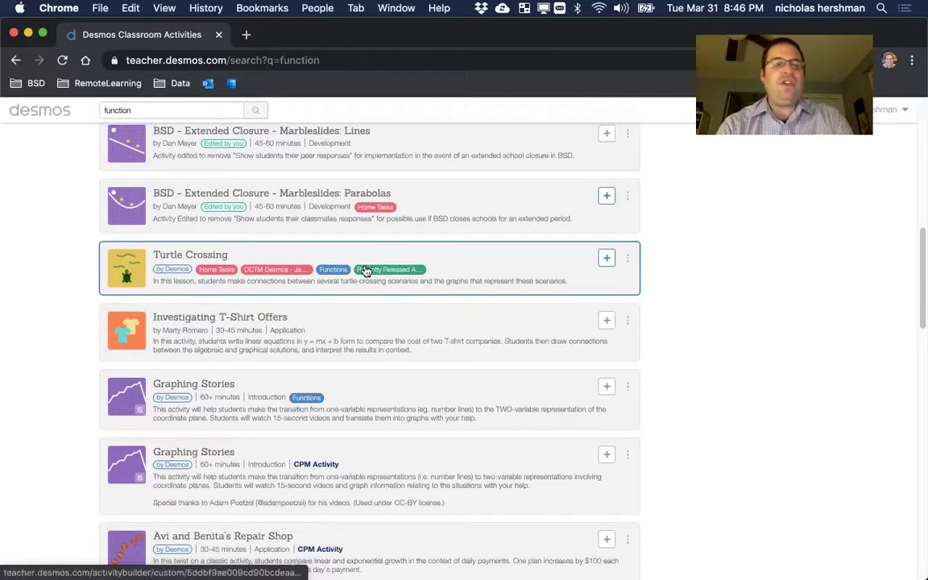
Step: Open the Turtle Crossing activity and highlight its three-line description
left_click(120, 260)
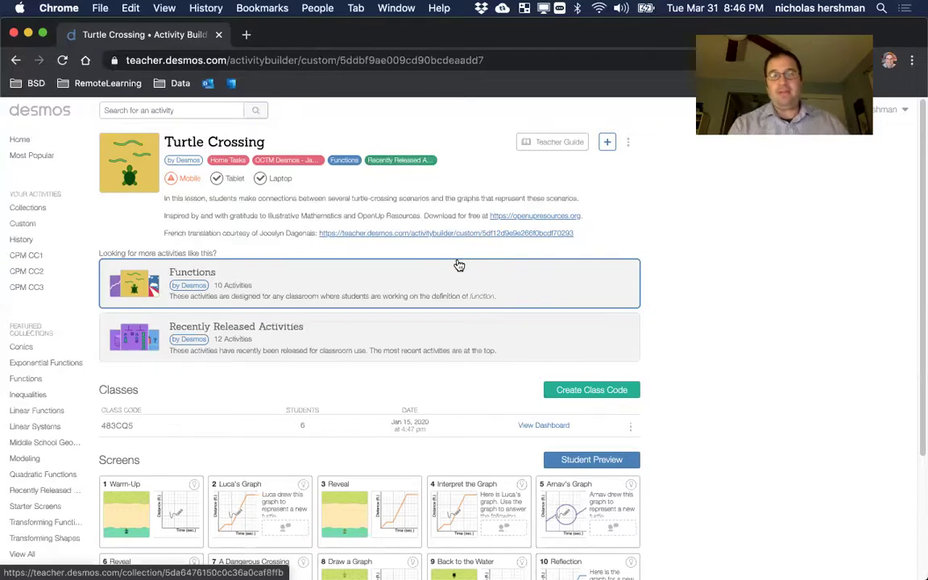
scroll(416, 387, "down", 3)
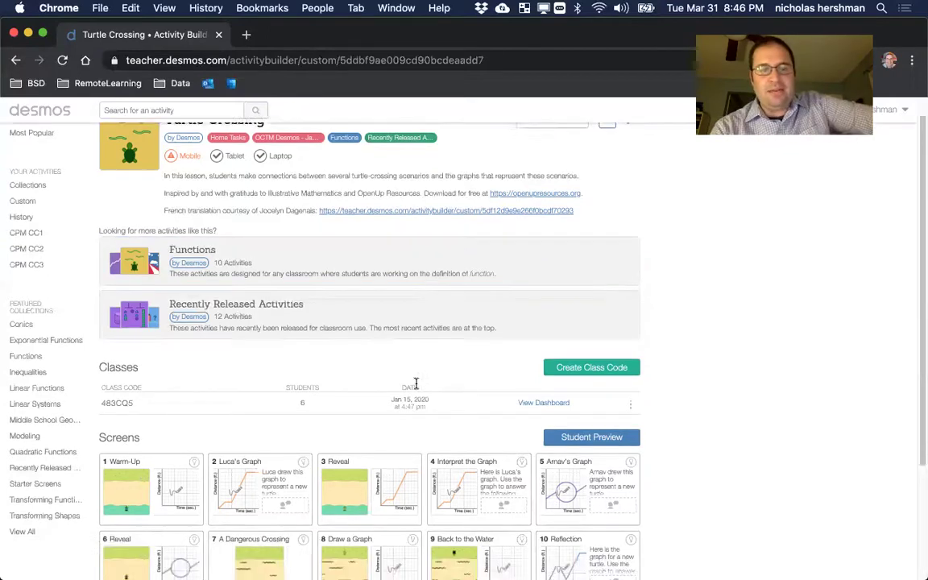
scroll(417, 387, "down", 2)
scroll(414, 388, "up", 5)
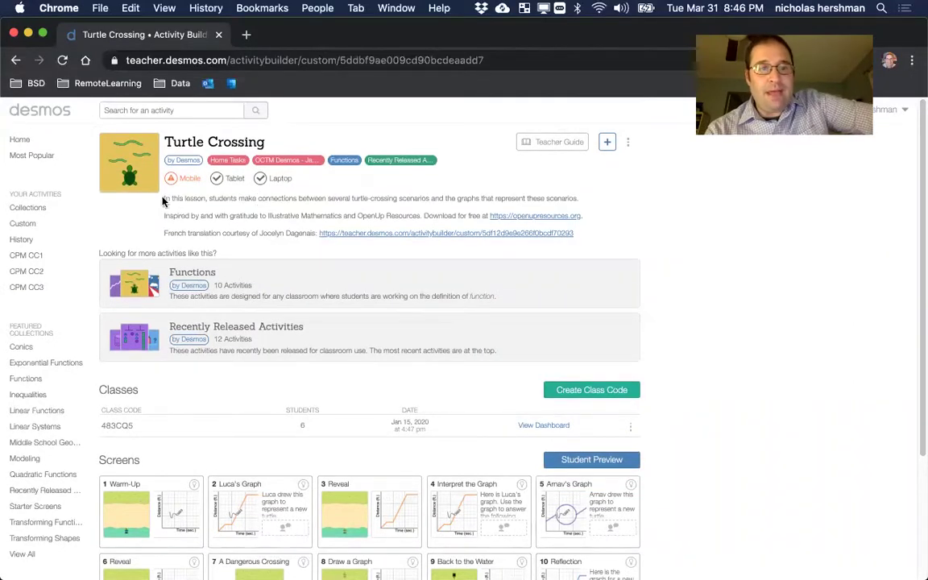
left_click_drag(164, 200, 587, 239)
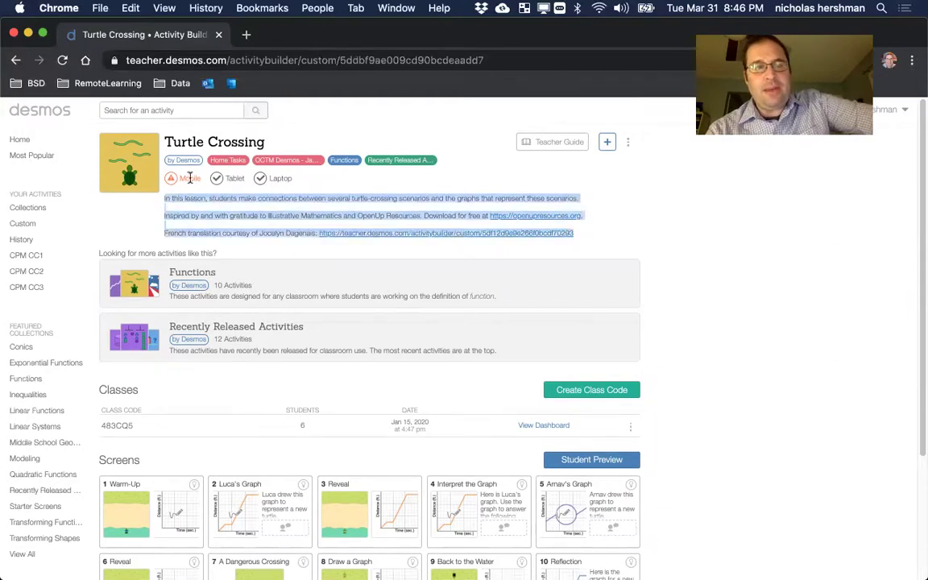
mouse_move(172, 184)
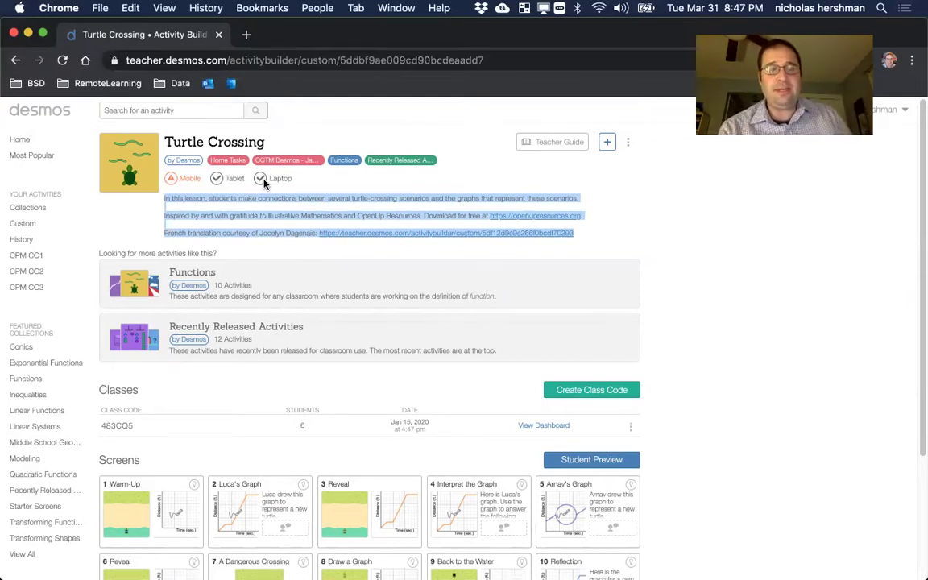
Step: Review the activity page and launch the Student Preview on the Warm-Up screen
scroll(263, 183, "down", 5)
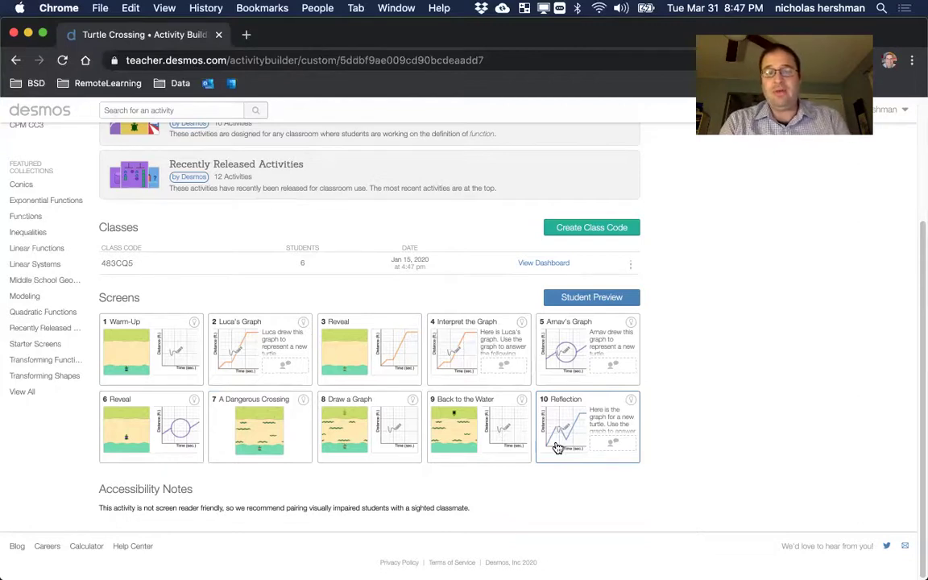
scroll(556, 450, "up", 4)
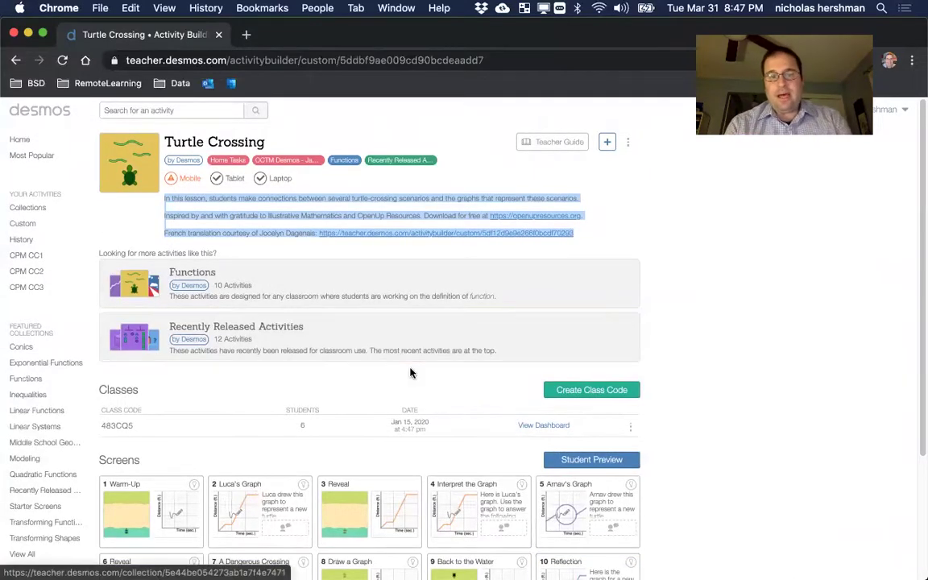
scroll(413, 373, "down", 4)
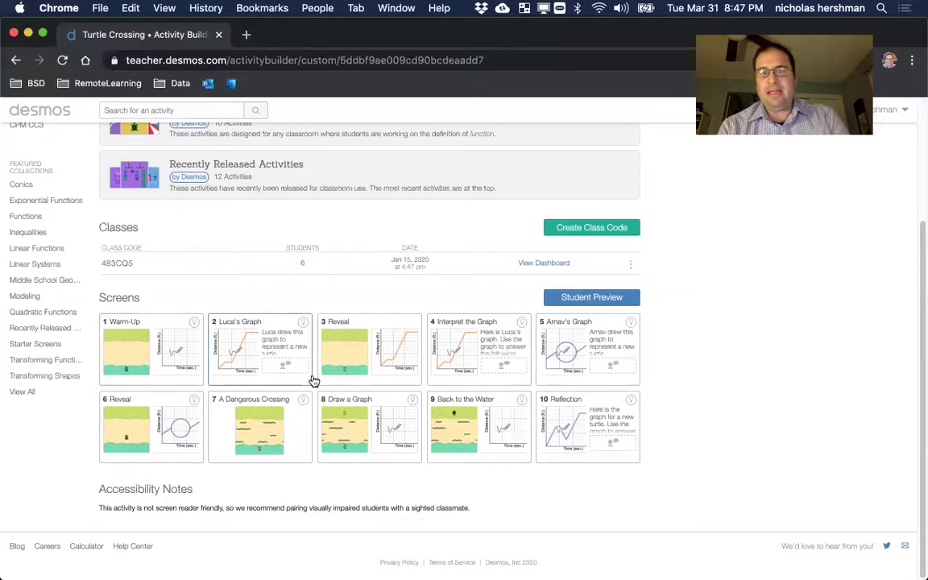
left_click(610, 299)
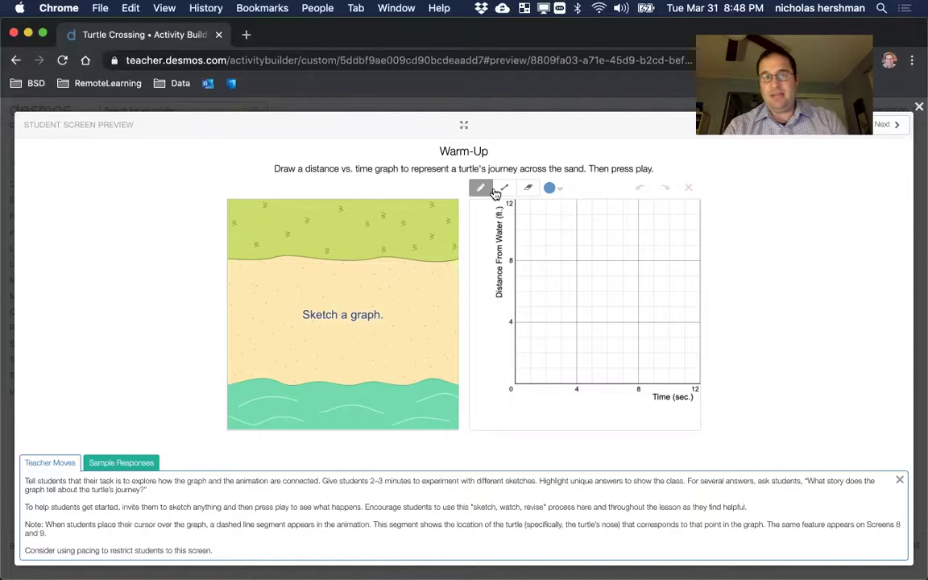
Step: Sketch a rising stepped distance–time curve in orange and play the turtle animation
left_click(555, 189)
left_click(569, 208)
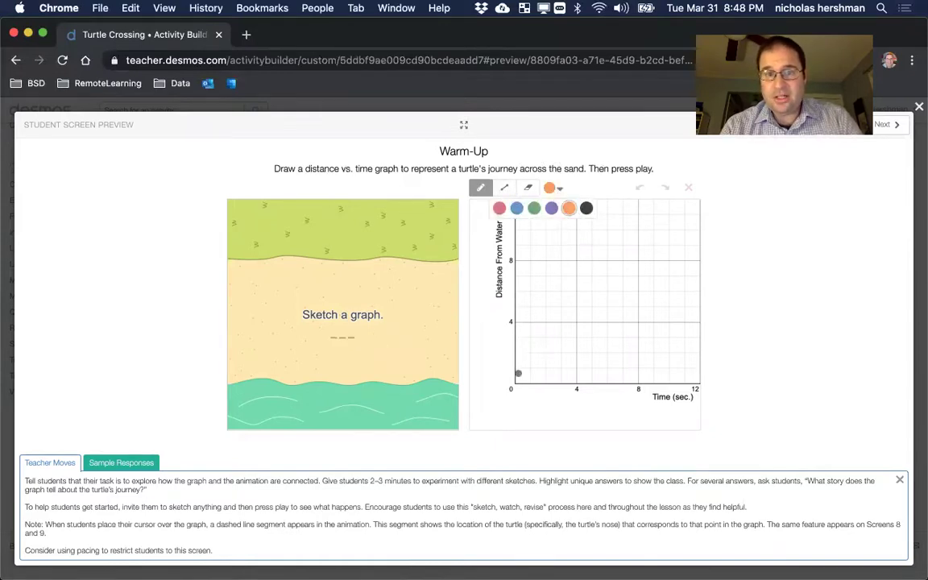
mouse_move(514, 364)
left_mouse_down()
mouse_move(579, 316)
mouse_move(648, 230)
mouse_move(682, 225)
left_mouse_up()
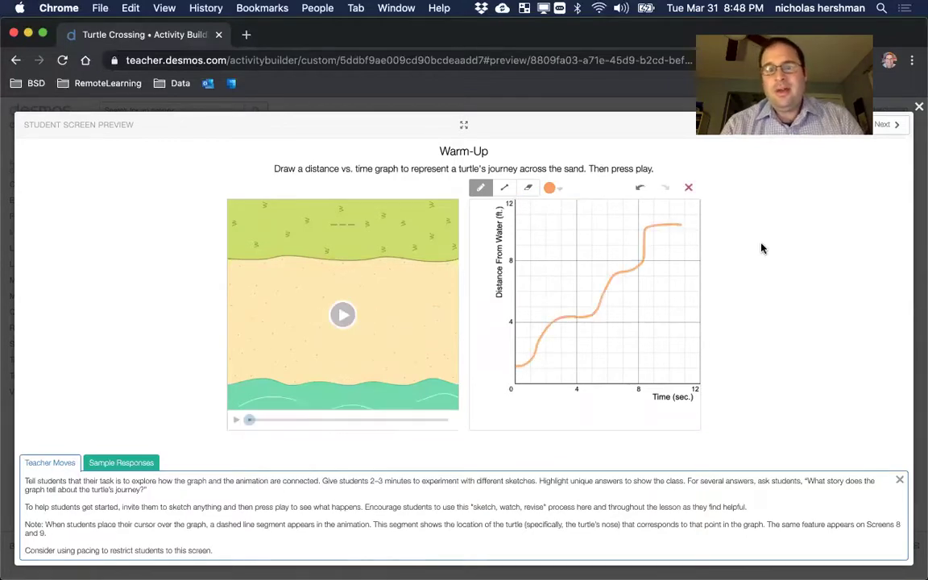
left_click(342, 315)
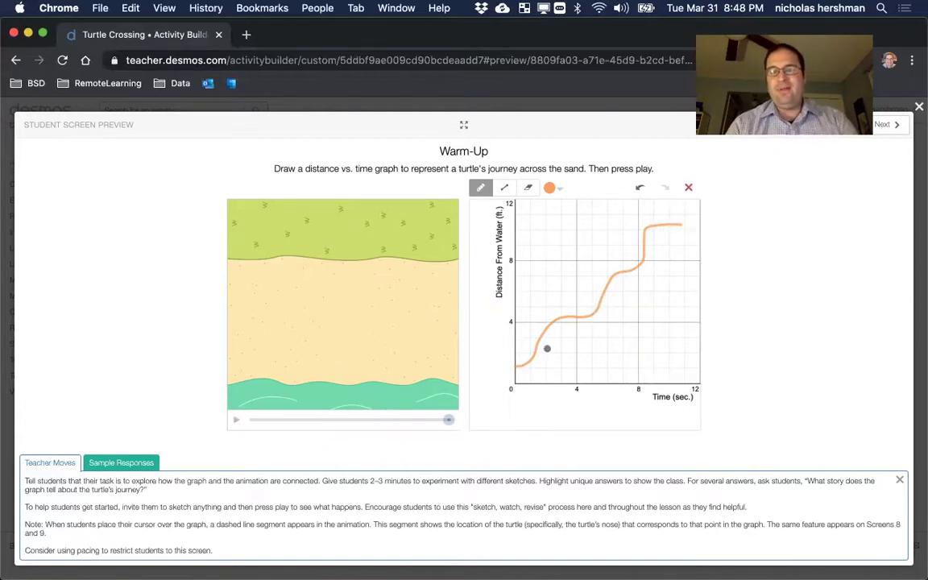
Step: Undo and redo the orange sketch, then replay and pause the turtle animation
left_click(640, 187)
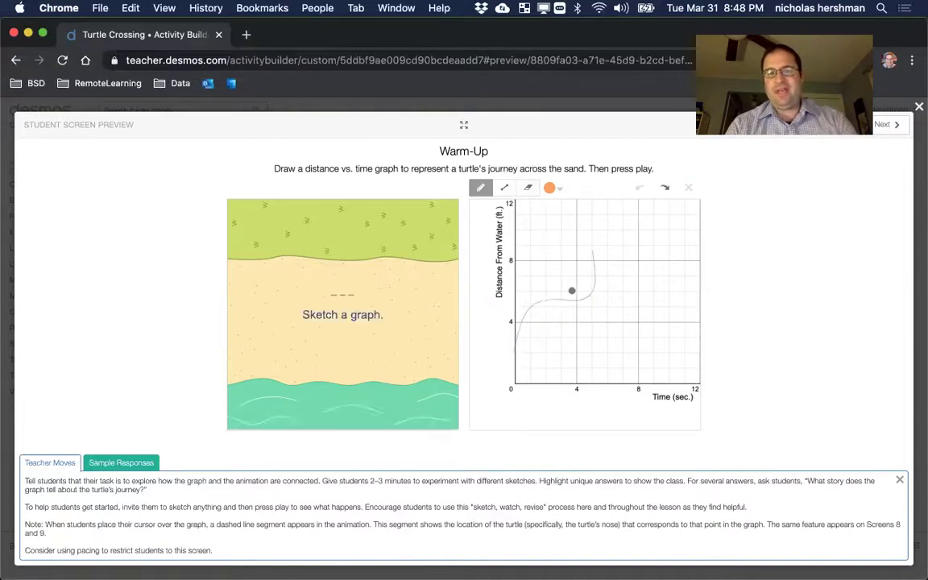
left_click(665, 187)
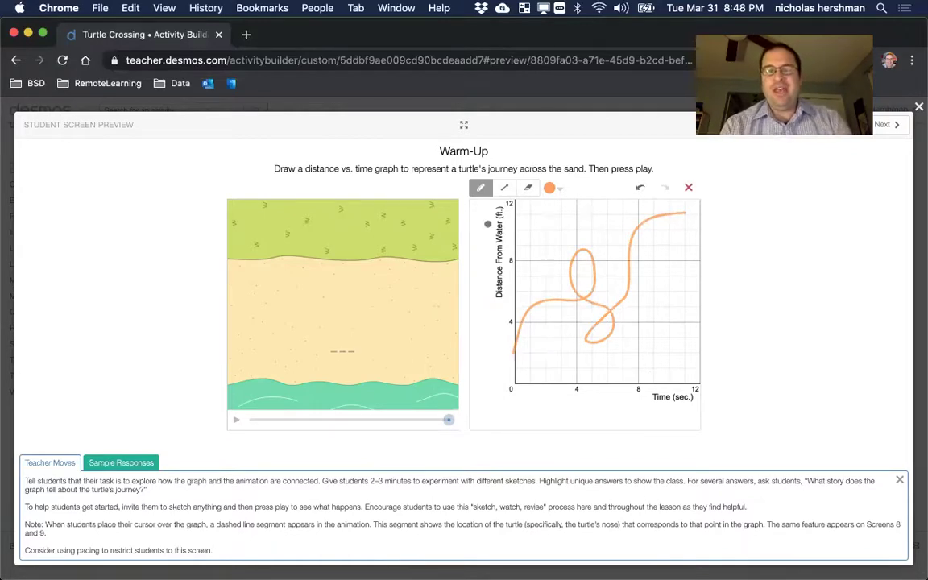
left_click(641, 187)
key("super+shift+z")
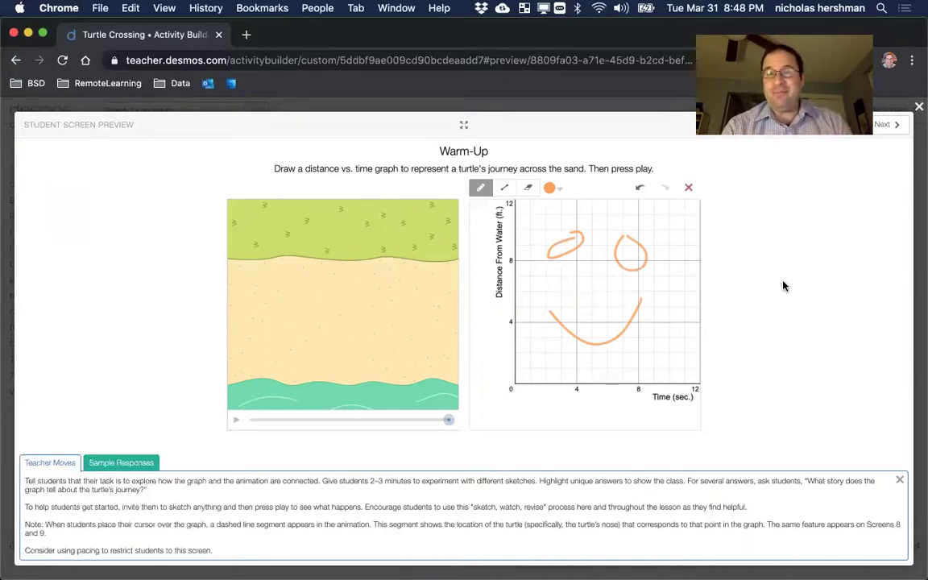
mouse_move(391, 311)
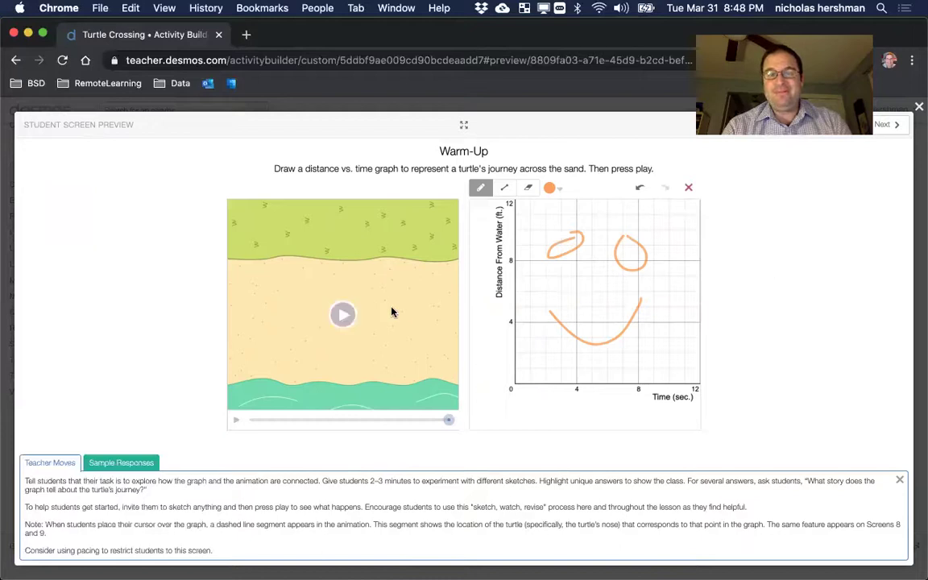
left_click(342, 315)
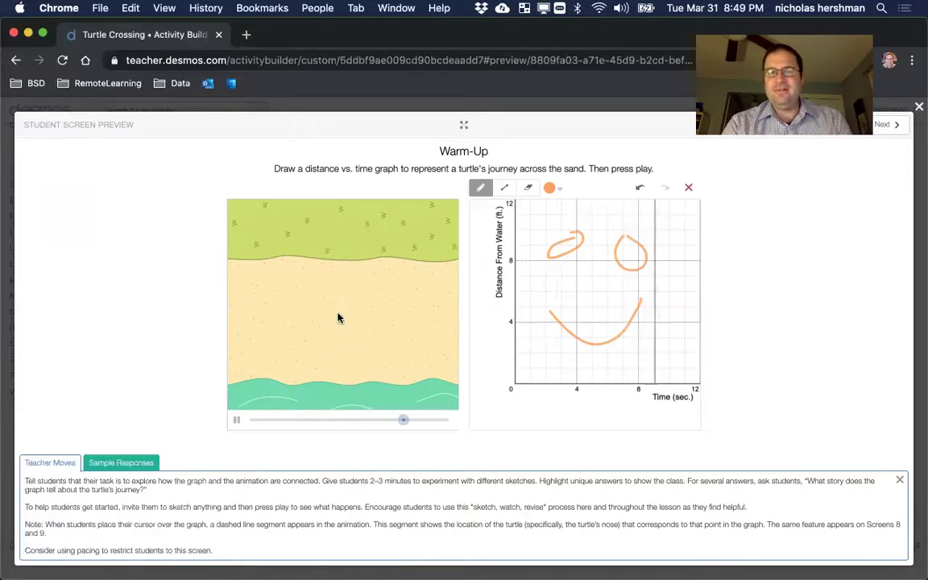
left_click(343, 317)
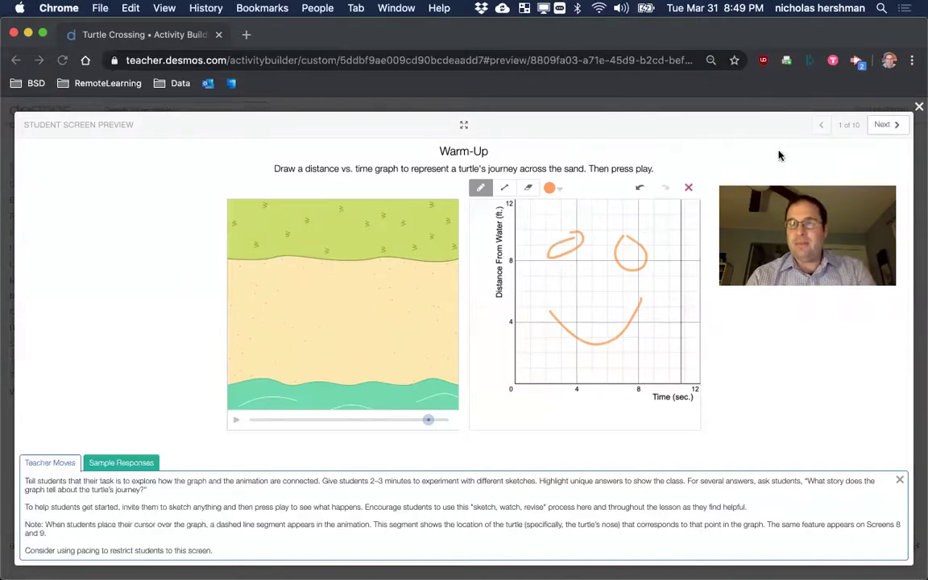
Step: Step through the preview screens, playing the Reveal and A Dangerous Crossing animations
left_click(886, 131)
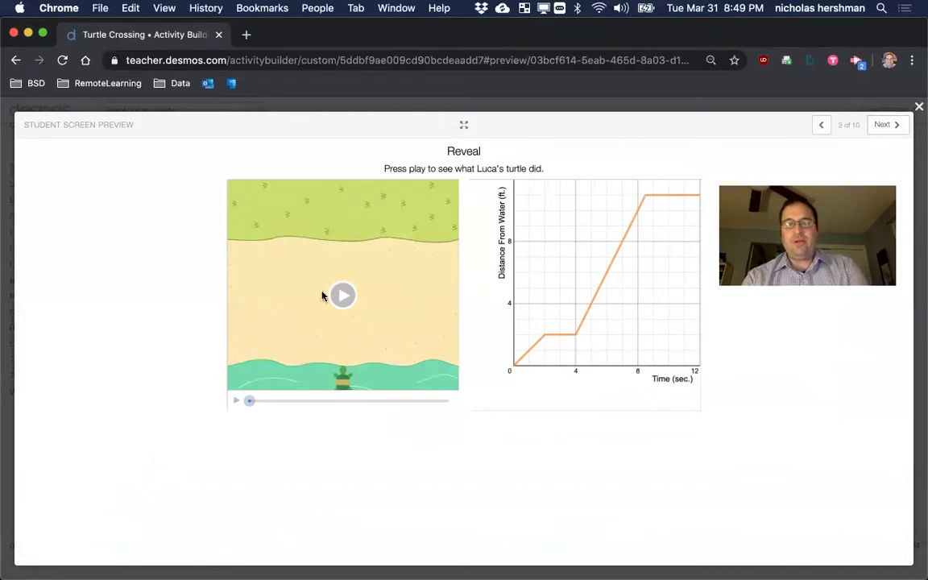
left_click(340, 295)
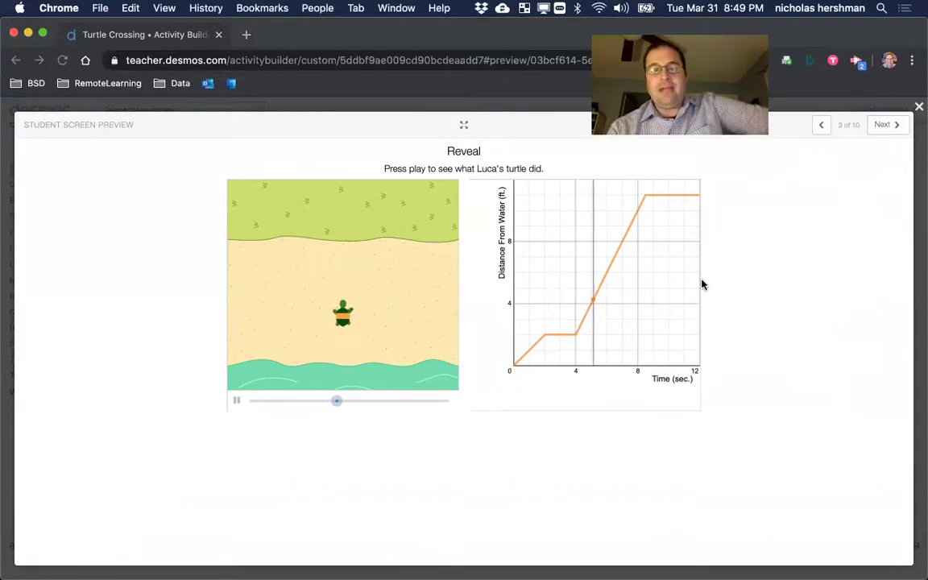
left_click(885, 127)
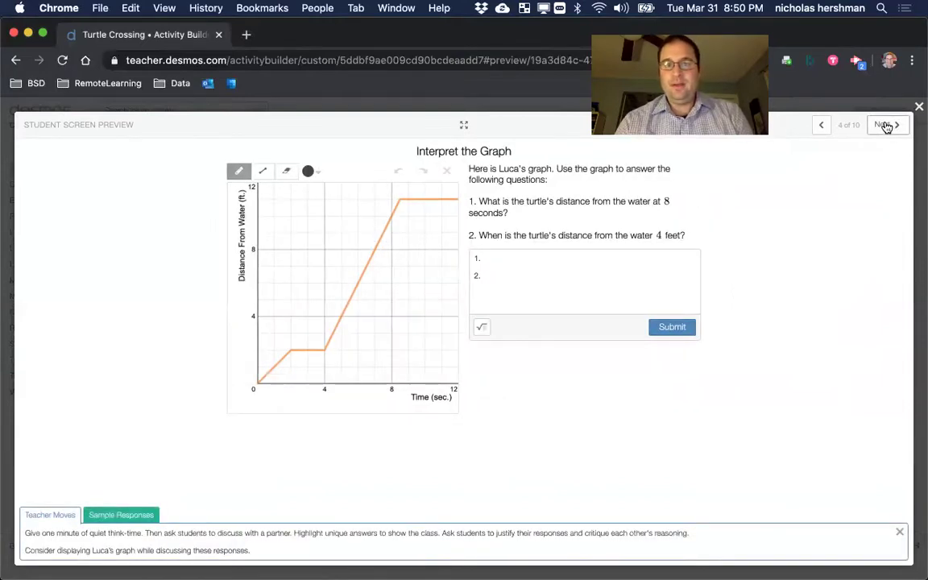
left_click(885, 127)
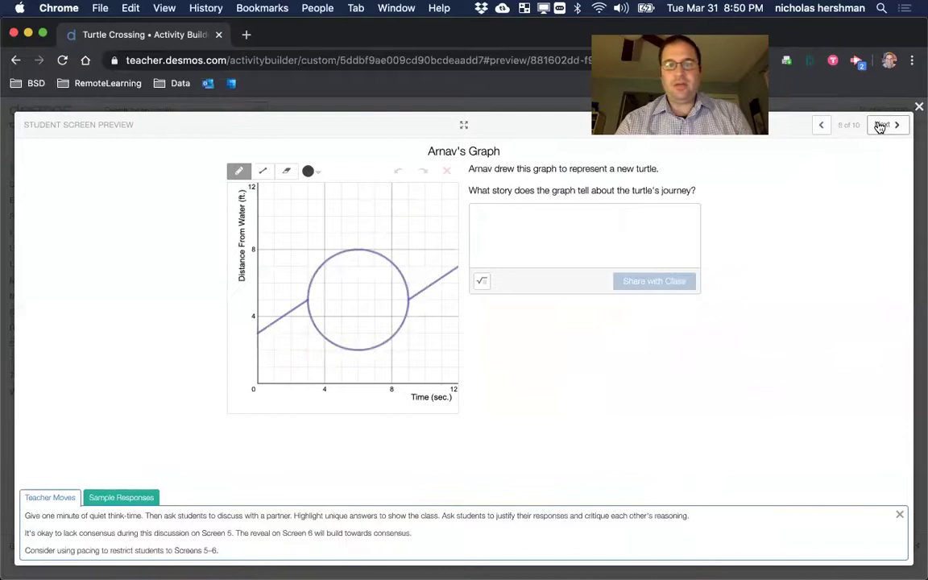
left_click(880, 127)
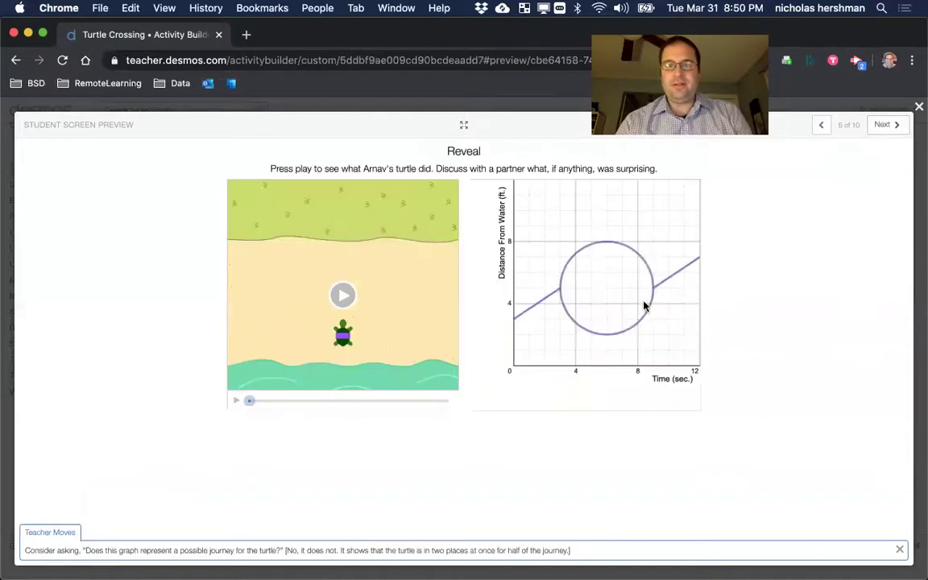
left_click(882, 126)
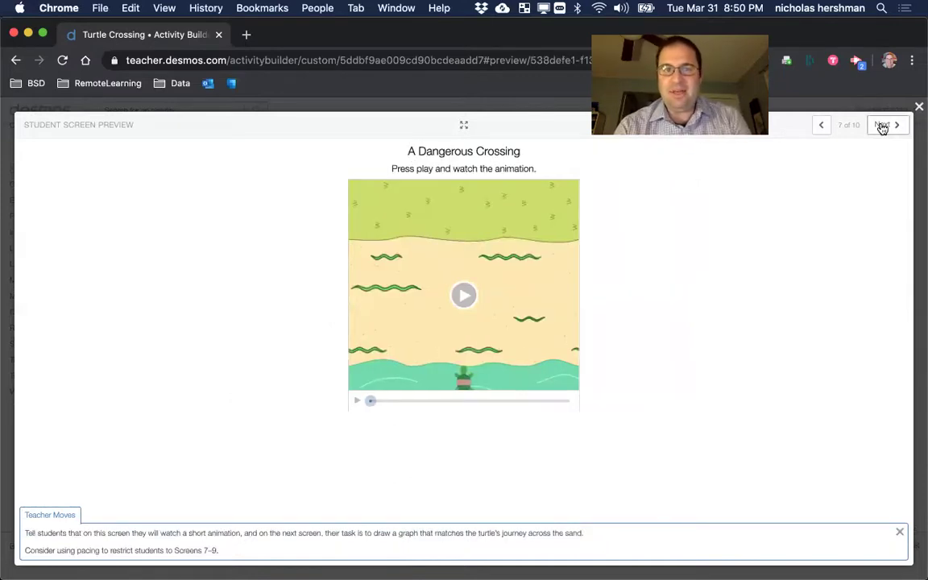
left_click(465, 294)
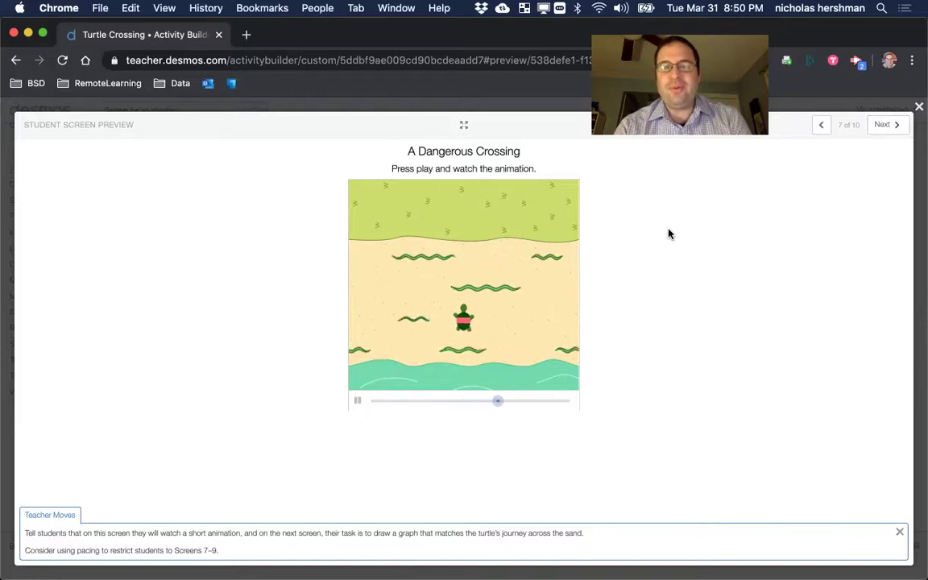
Step: On Draw a Graph, play the turtle animation against the pink sketch, pause, and rewind slightly
left_click(882, 131)
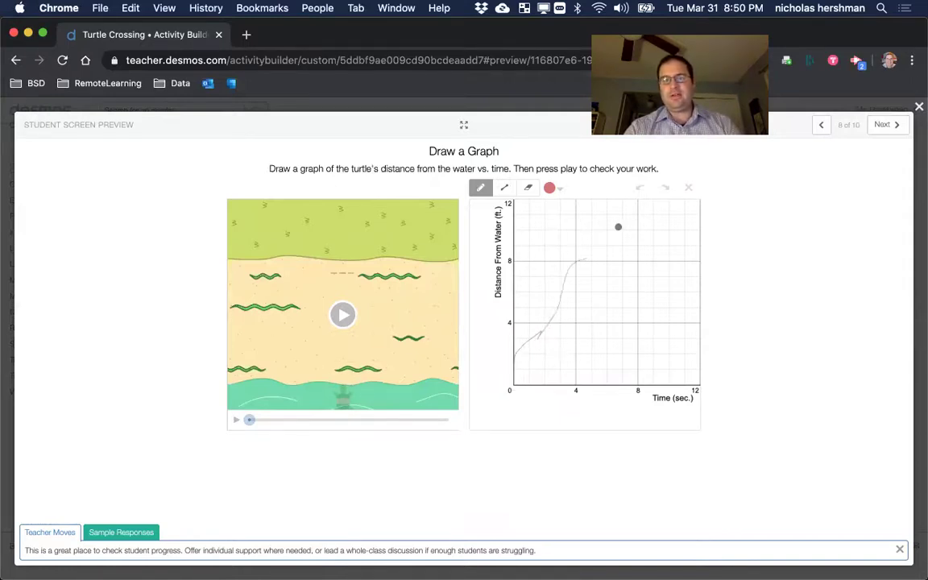
left_click(344, 315)
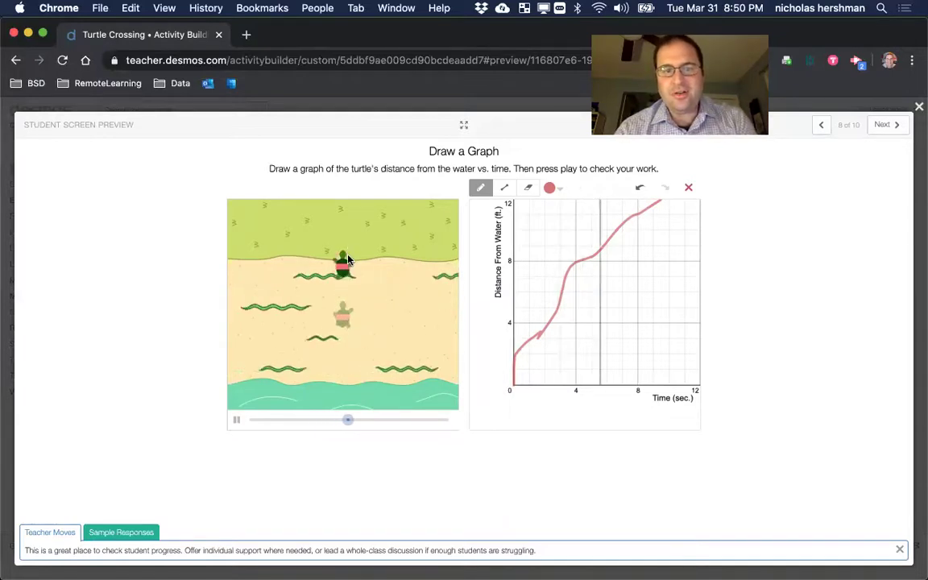
left_click(236, 423)
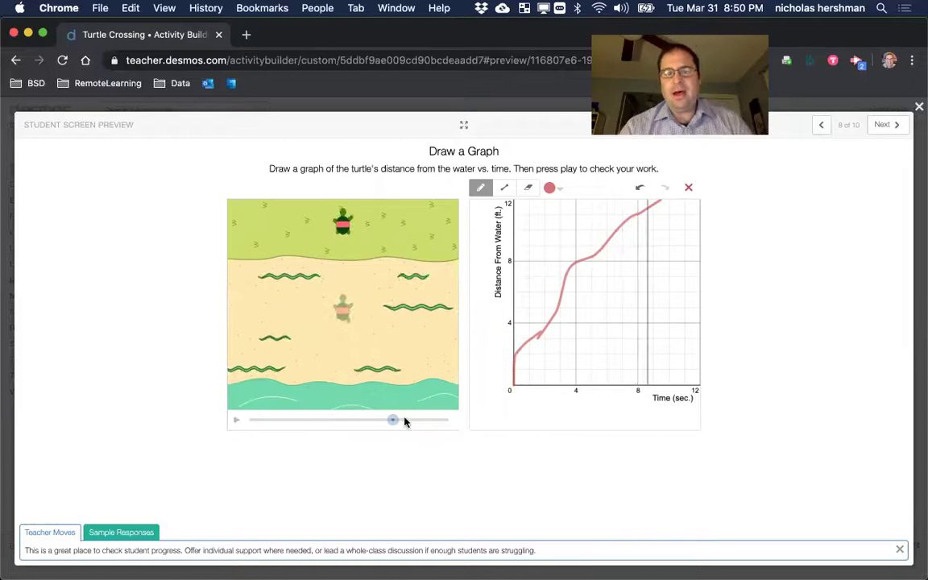
left_click_drag(390, 420, 272, 417)
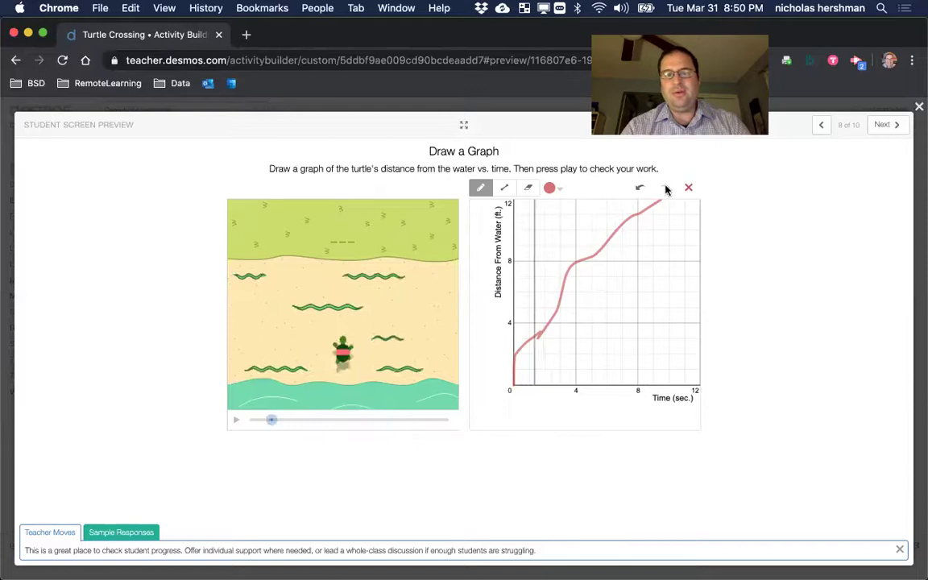
Step: Erase the pink curve from the Draw a Graph sketch and move the animation forward
left_click(528, 187)
mouse_move(573, 302)
left_mouse_down()
mouse_move(562, 282)
mouse_move(574, 259)
mouse_move(646, 200)
mouse_move(533, 331)
mouse_move(516, 394)
mouse_move(518, 362)
left_mouse_up()
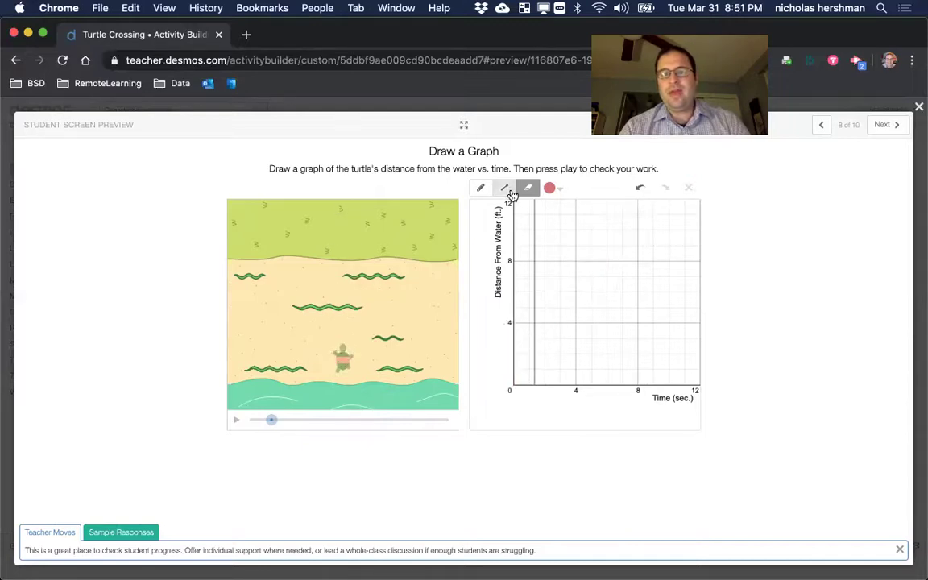
left_click(505, 188)
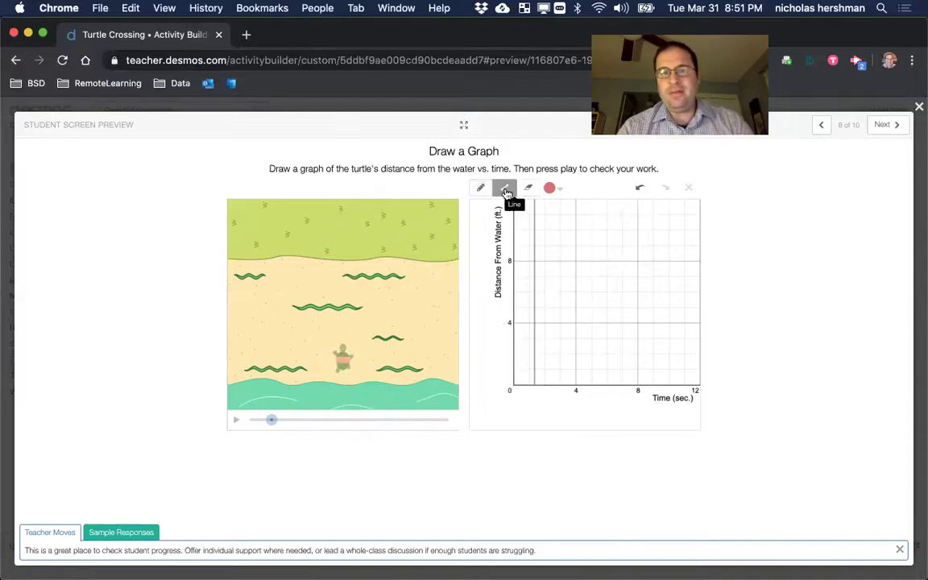
left_click(483, 188)
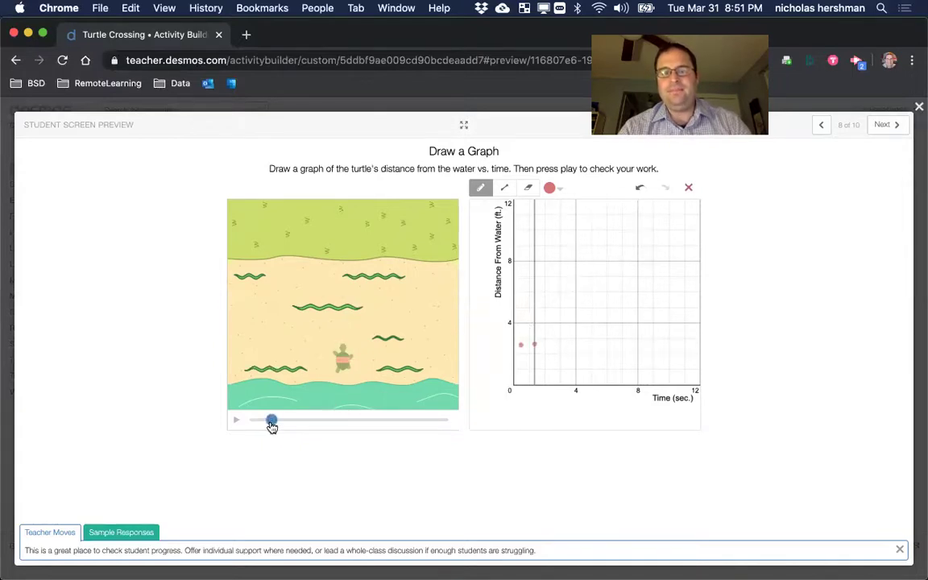
left_click_drag(282, 423, 305, 418)
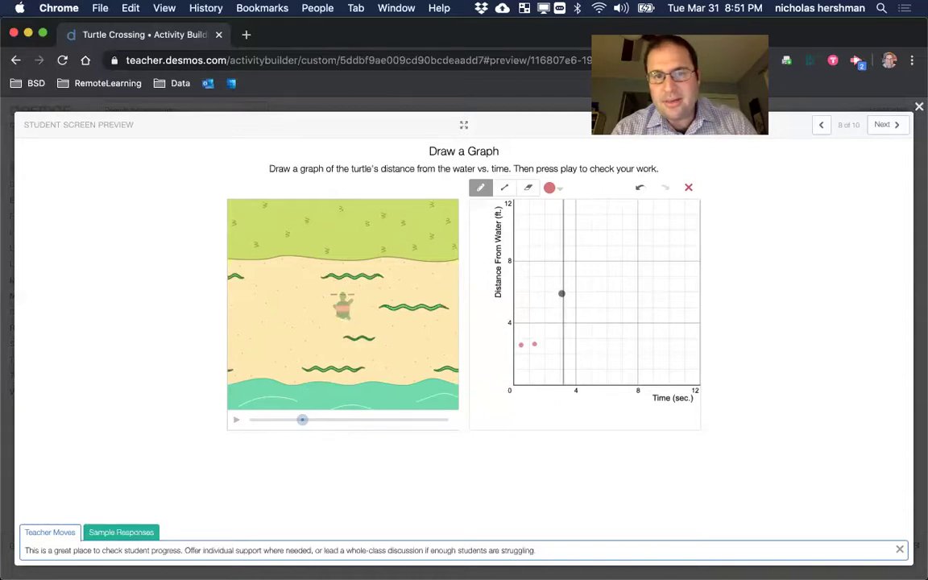
Step: Place a pink point and draw a straight segment rising to about 6 ft, then rewind
left_click(562, 293)
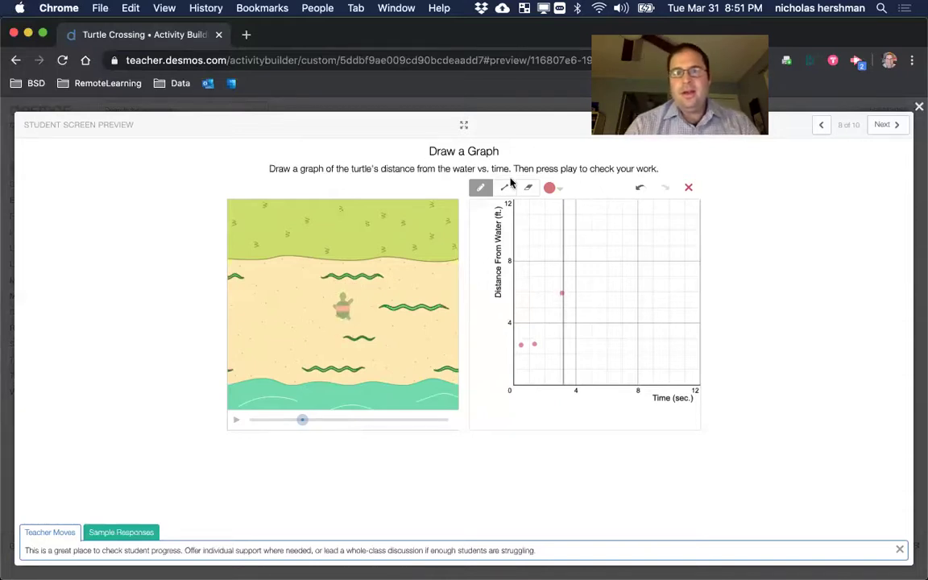
left_click(505, 188)
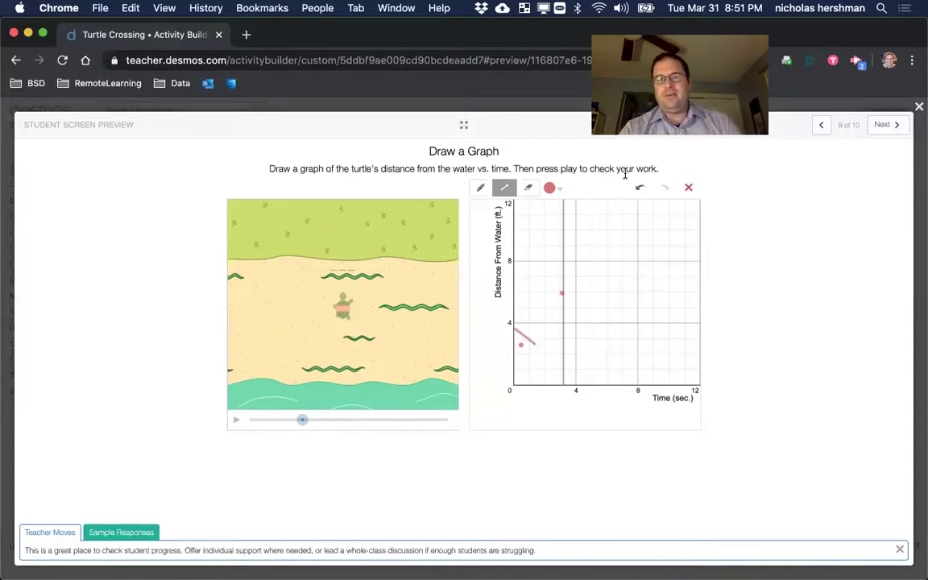
left_click_drag(534, 344, 563, 291)
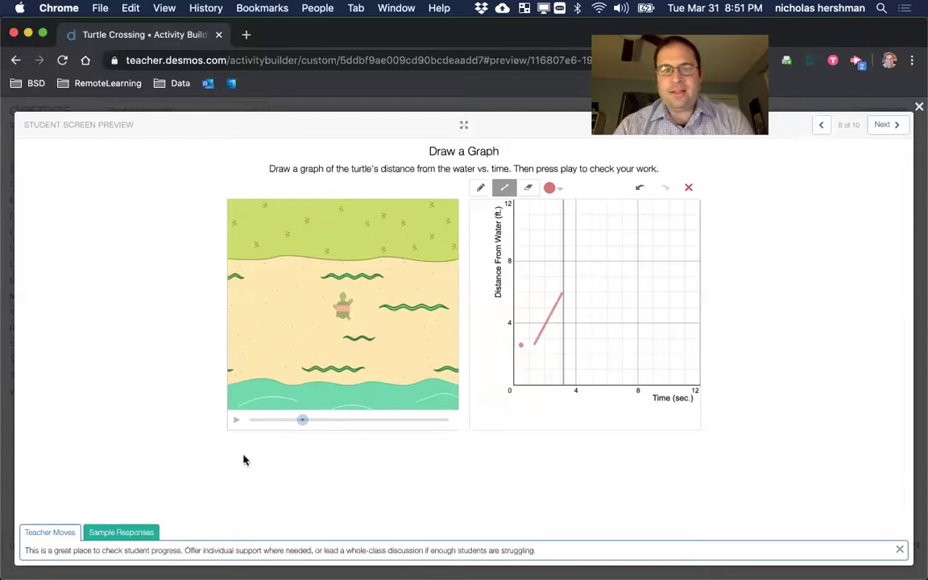
left_click_drag(302, 423, 255, 423)
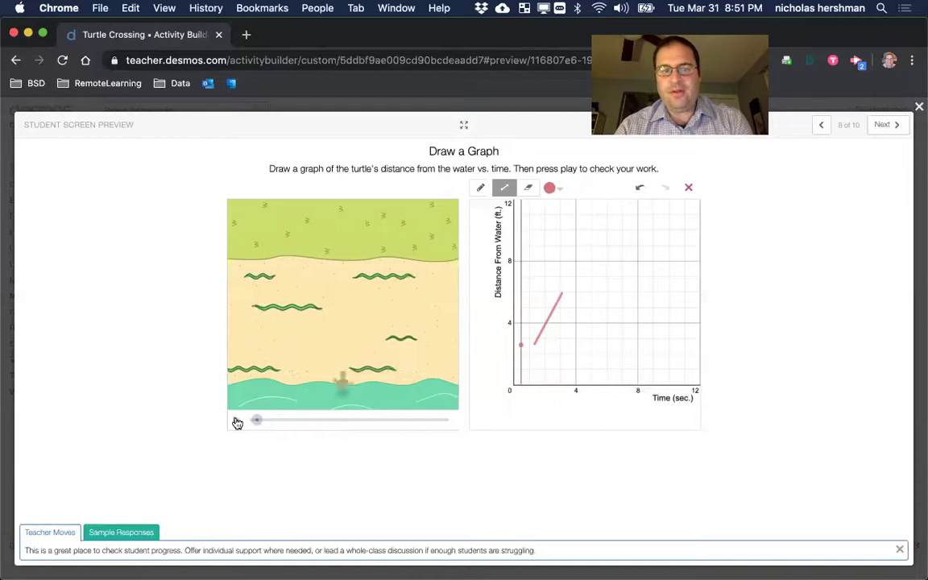
left_click(237, 421)
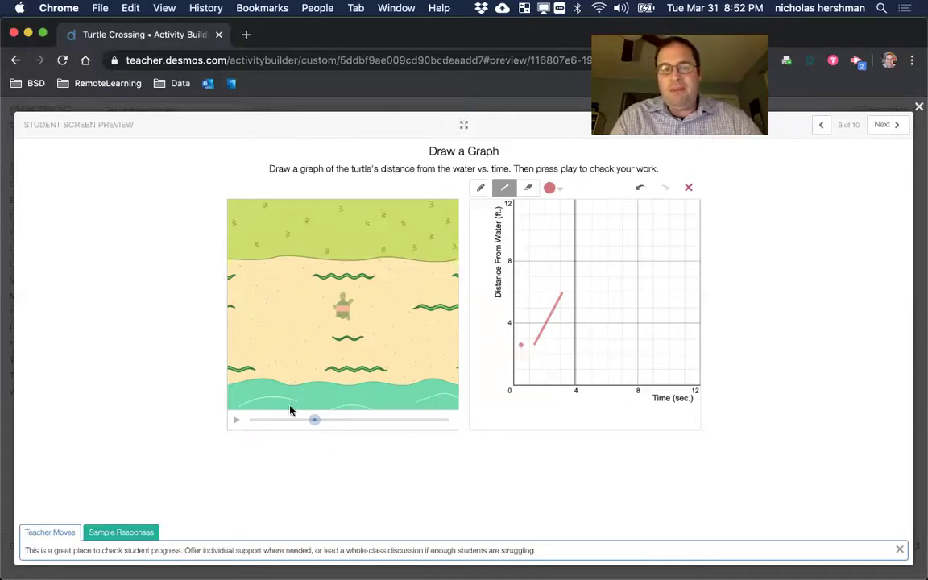
mouse_move(315, 420)
left_mouse_down()
mouse_move(341, 422)
mouse_move(296, 421)
left_mouse_up()
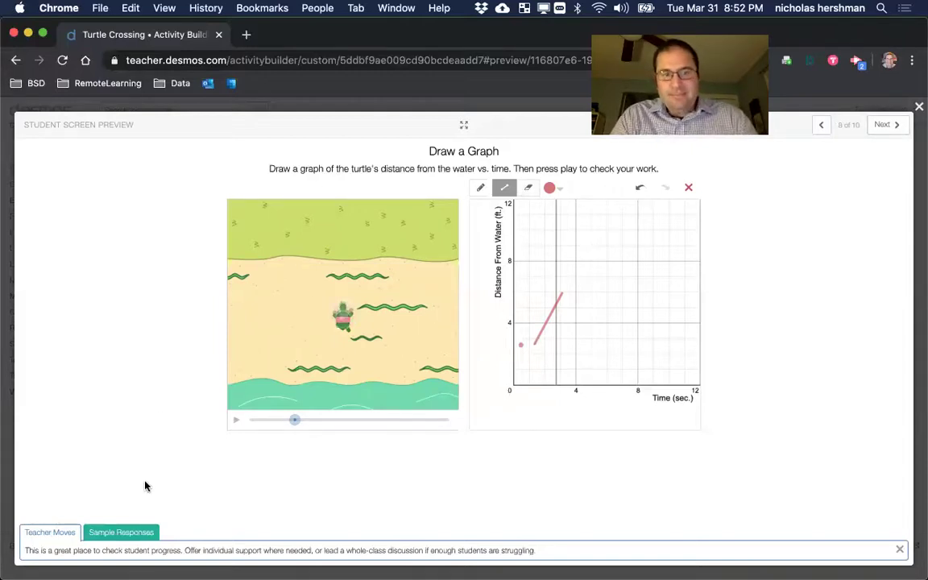
left_click(50, 536)
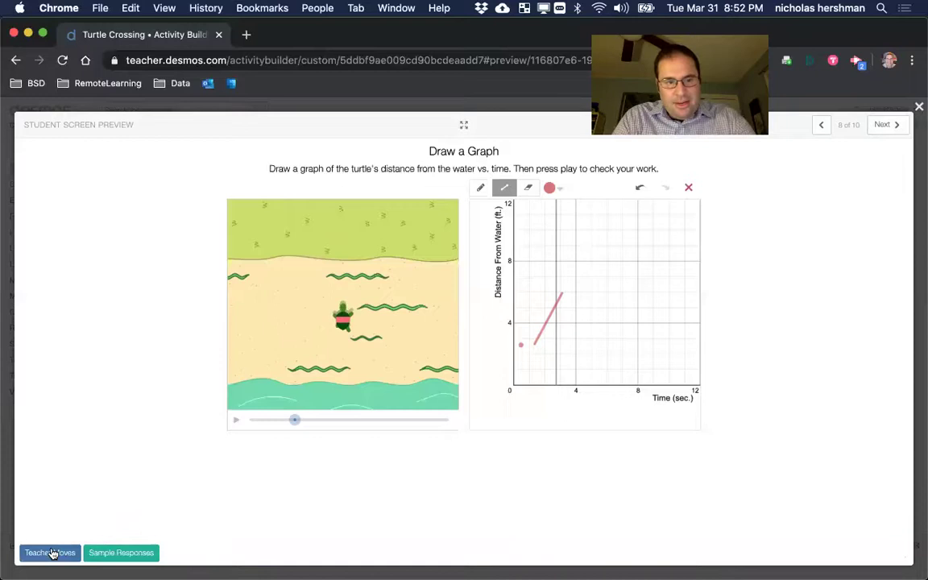
left_click(50, 552)
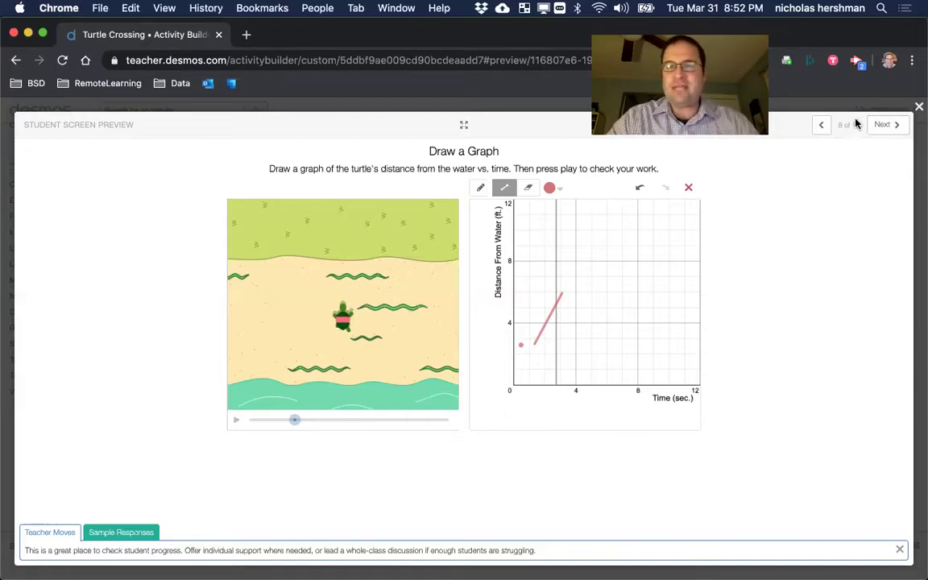
Step: Advance past Back to the Water to the Reflection screen (10 of 10) and close the preview
left_click(884, 125)
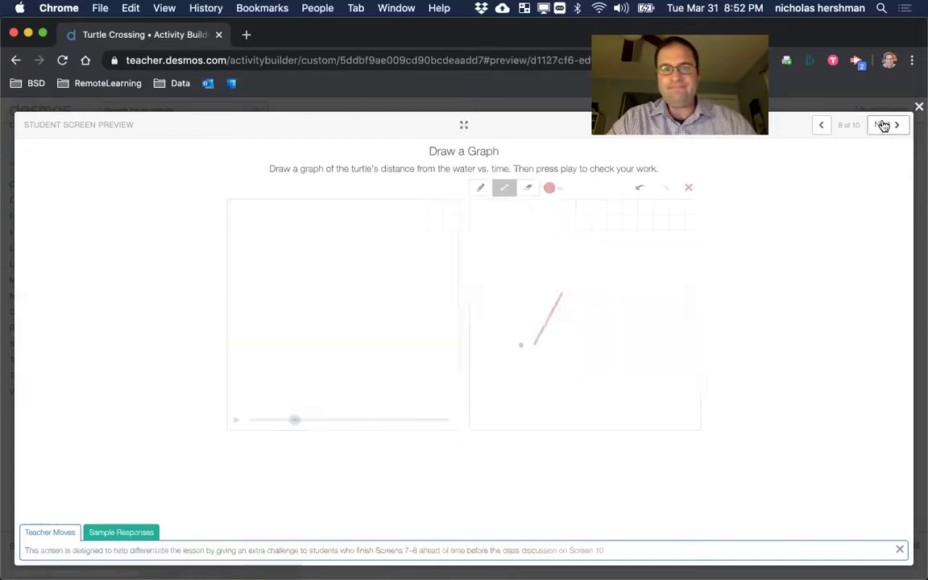
left_click(883, 125)
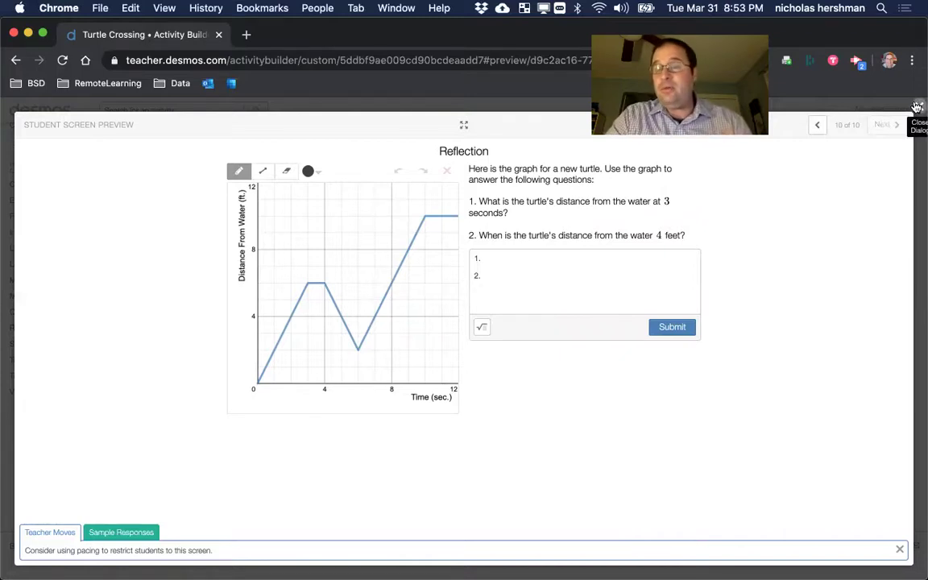
left_click(917, 107)
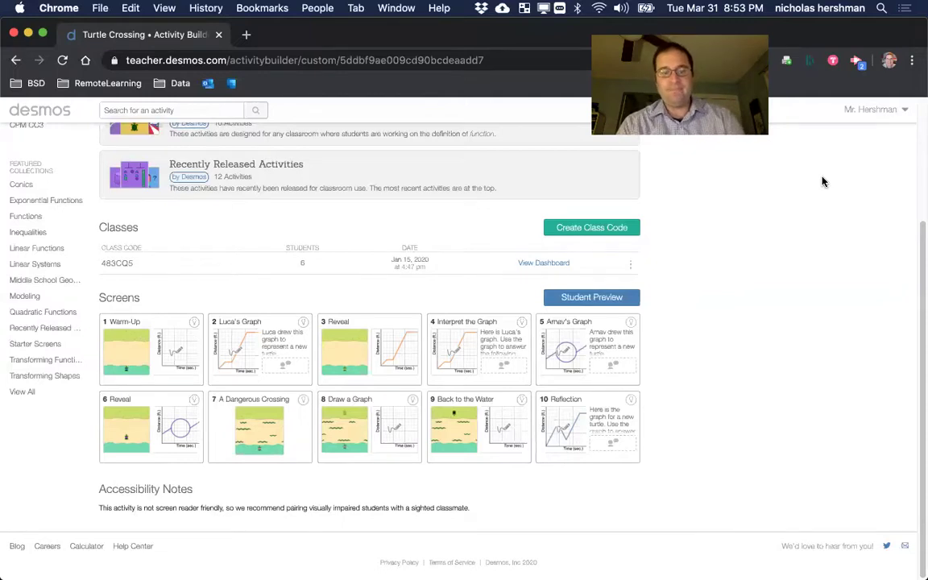
key("super+grave")
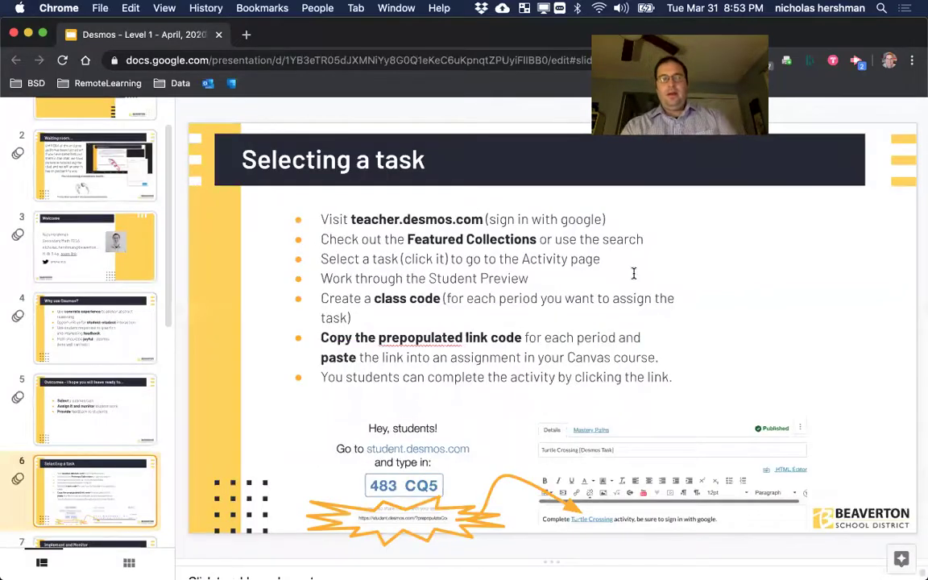
key("super+grave")
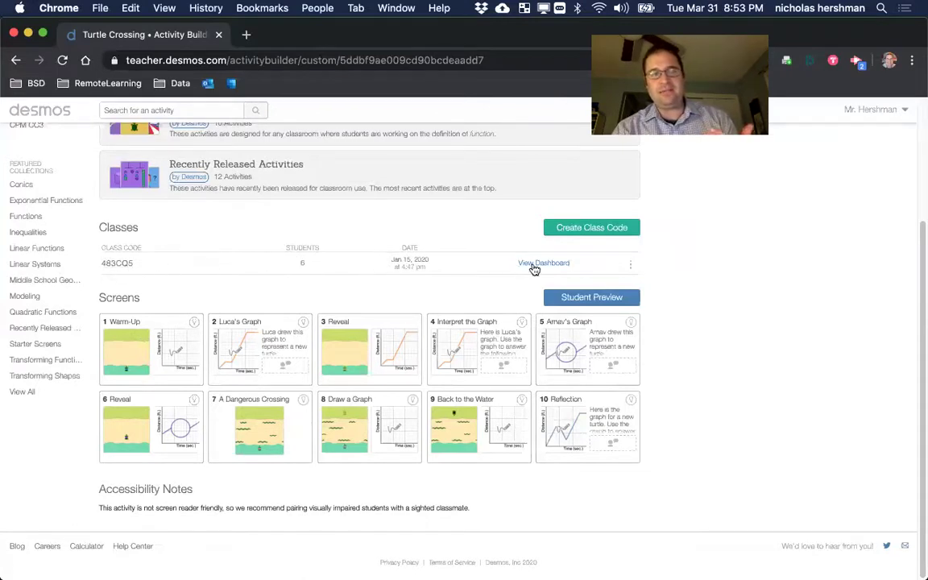
Step: Generate three new class codes for Turtle Crossing and open the first new class's dashboard
left_click(586, 232)
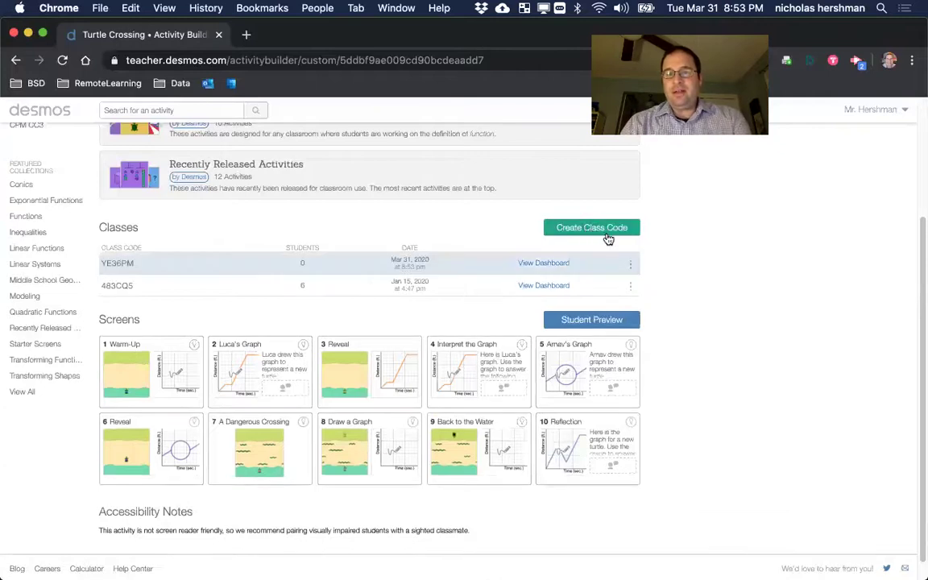
left_click(598, 233)
left_click(598, 233)
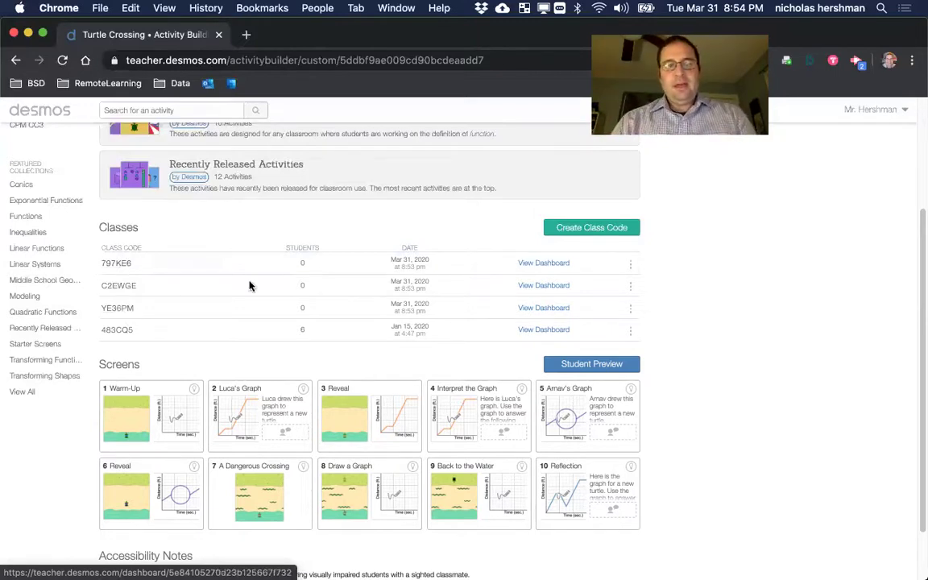
left_click(123, 312)
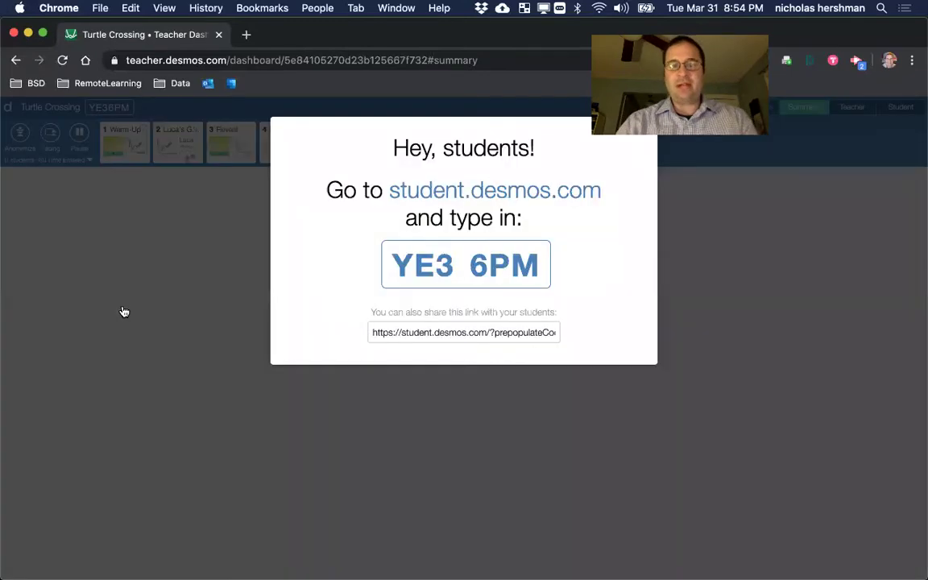
Step: Copy the full pre-filled student share link, including its class code, and close the join dialog
left_click(497, 332)
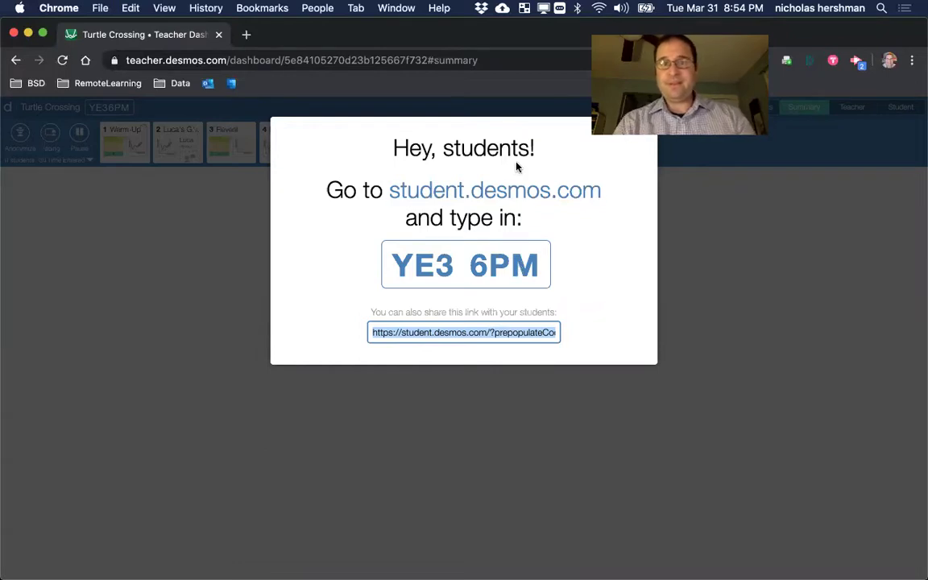
left_click_drag(591, 111, 660, 110)
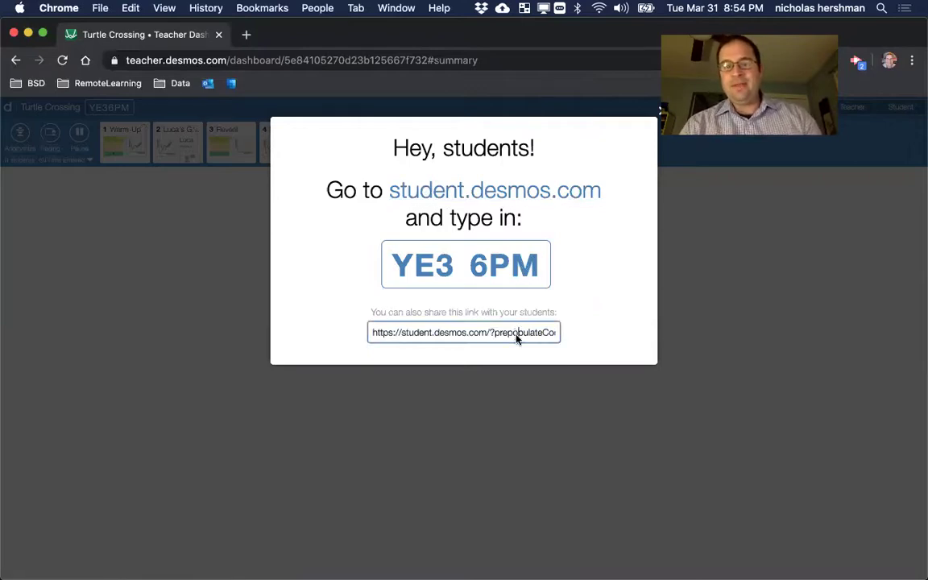
left_click_drag(517, 334, 607, 338)
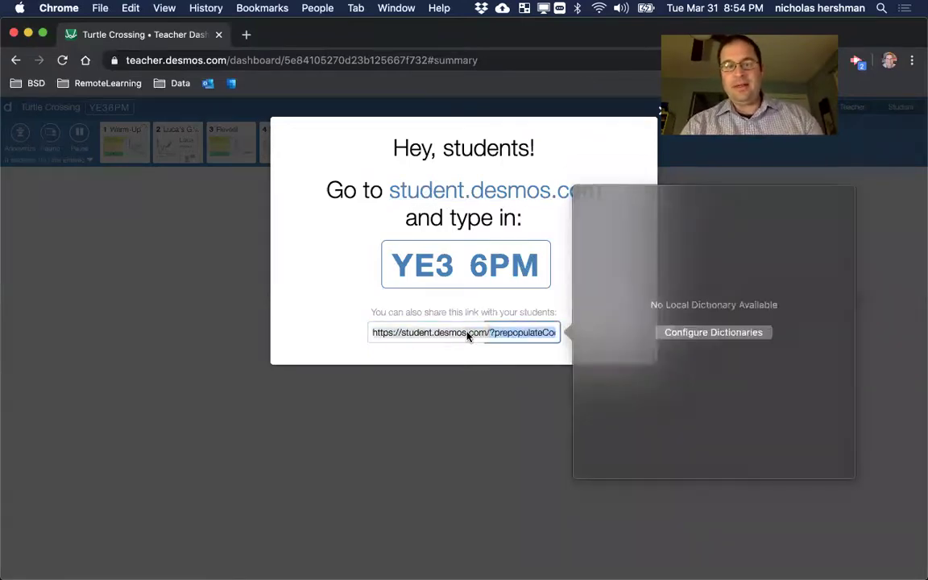
left_click(467, 335)
key("Right")
key("Left")
key("Left")
key("Left")
key("Left")
key("Left")
key("Left")
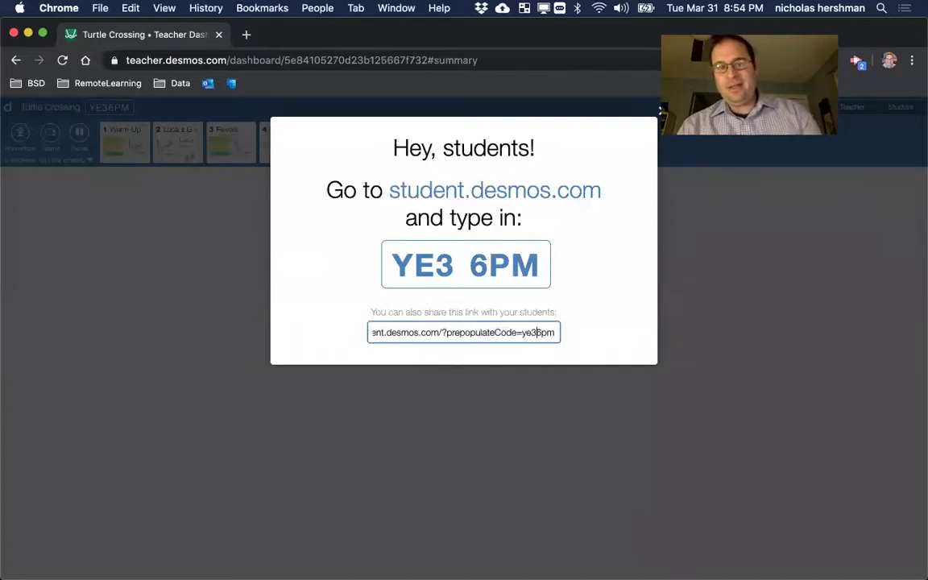
key("shift+Right")
key("shift+Right")
key("shift+Right")
key("shift+Right")
key("shift+Right")
key("shift+Right")
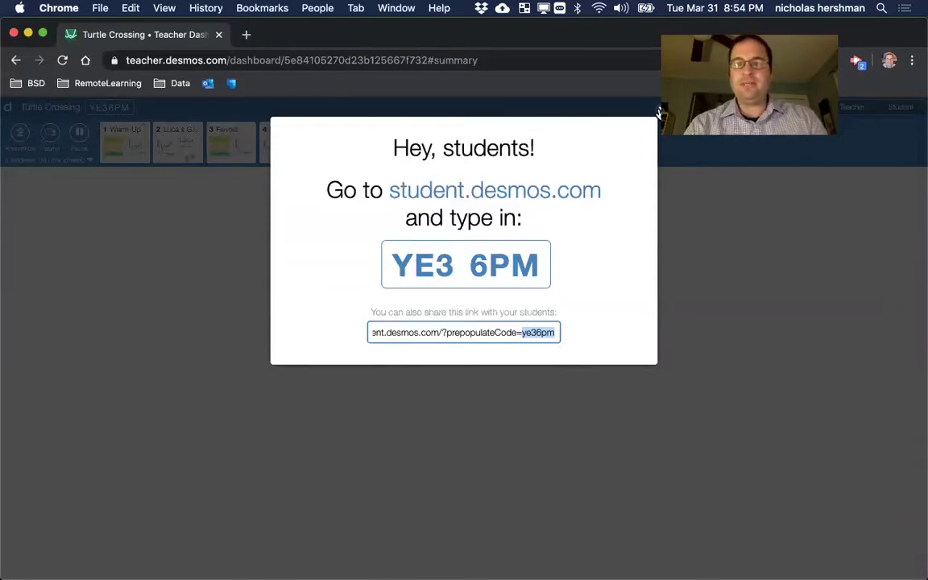
left_click(462, 334)
key("super+c")
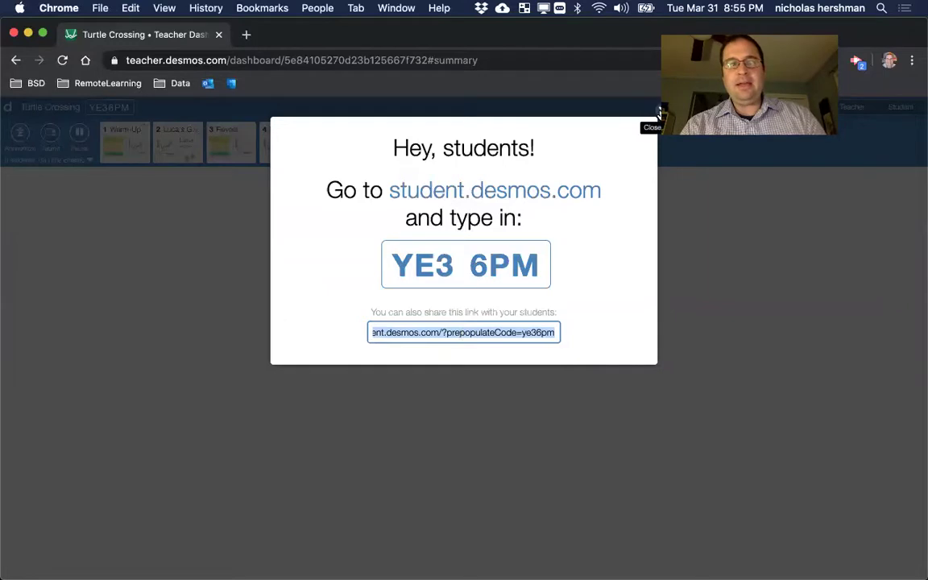
left_click(659, 114)
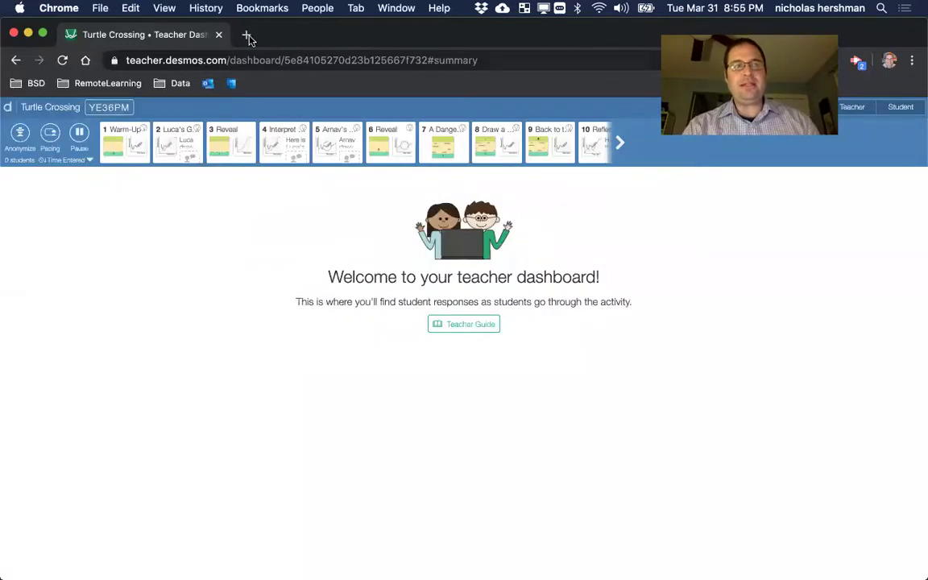
Step: In a new tab, load bsd.instructure.com, open the Math Demo course's Assignments, and start a new assignment
left_click(247, 35)
type("bsd")
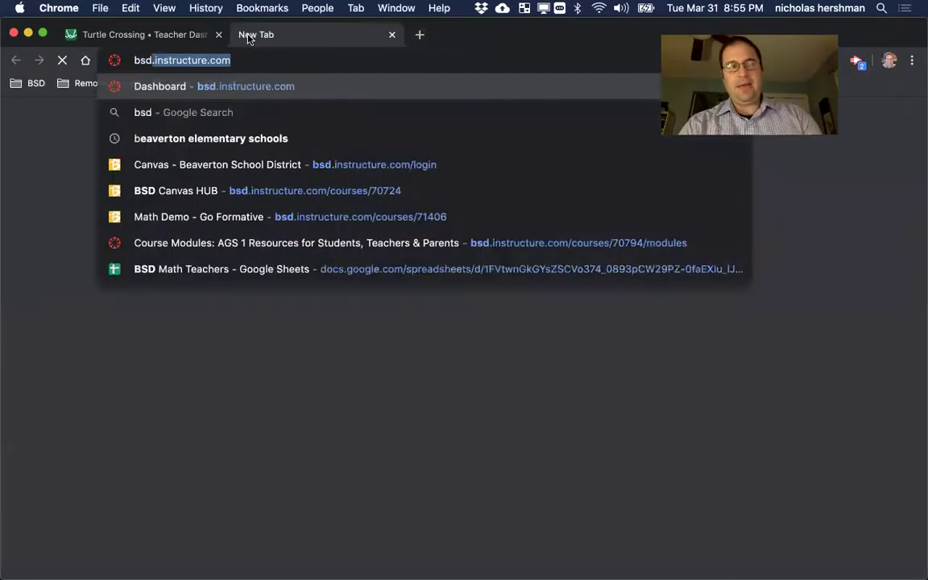
type(".instruct")
key("Return")
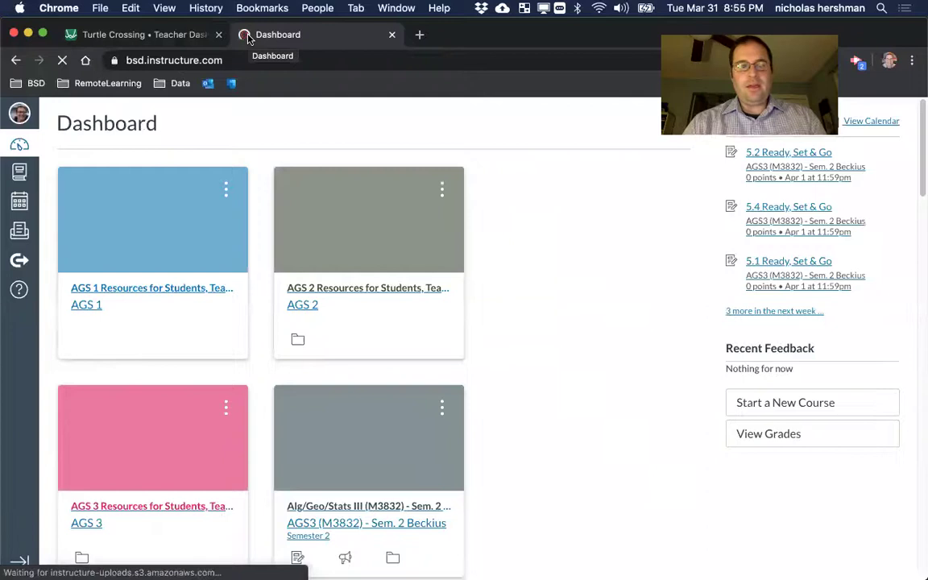
type("demo")
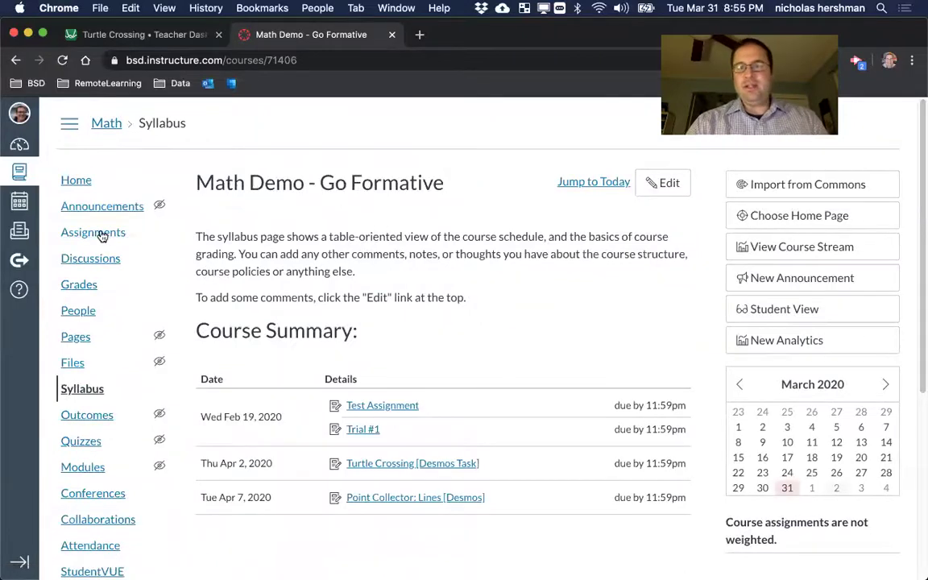
left_click(93, 232)
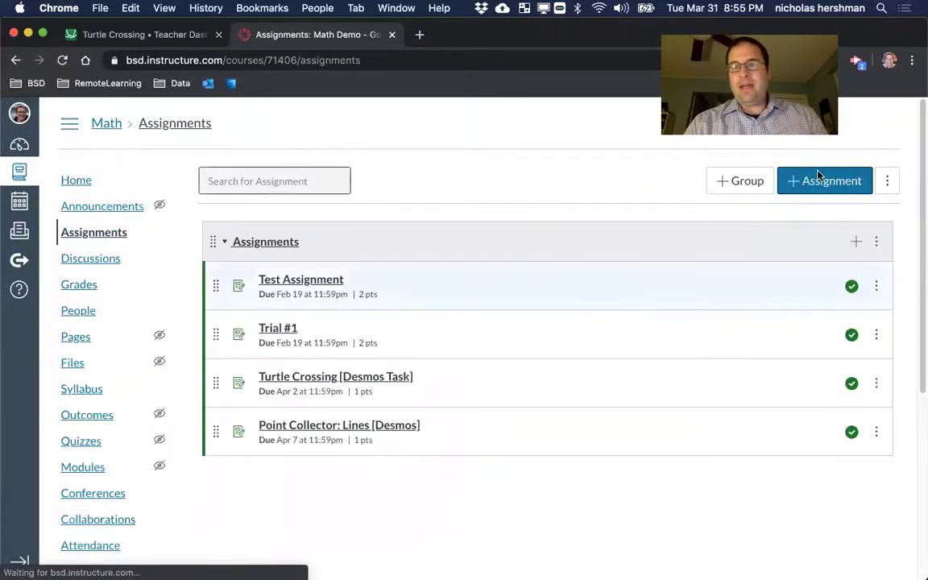
left_click(819, 178)
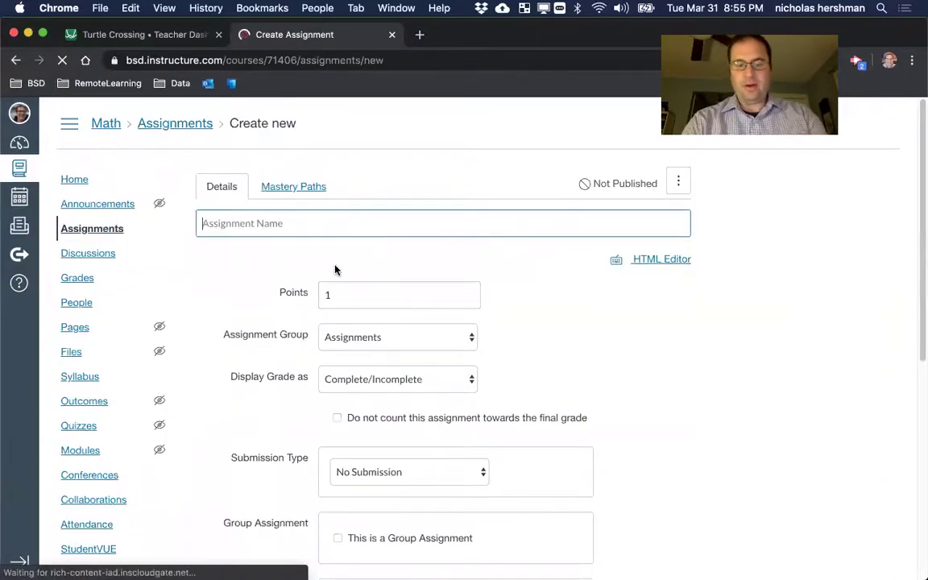
Step: Title the assignment 'Turtle Crossing [Desmos]' and write a description with bold Turtle Crossing and a Google sign-in request
type("Tur")
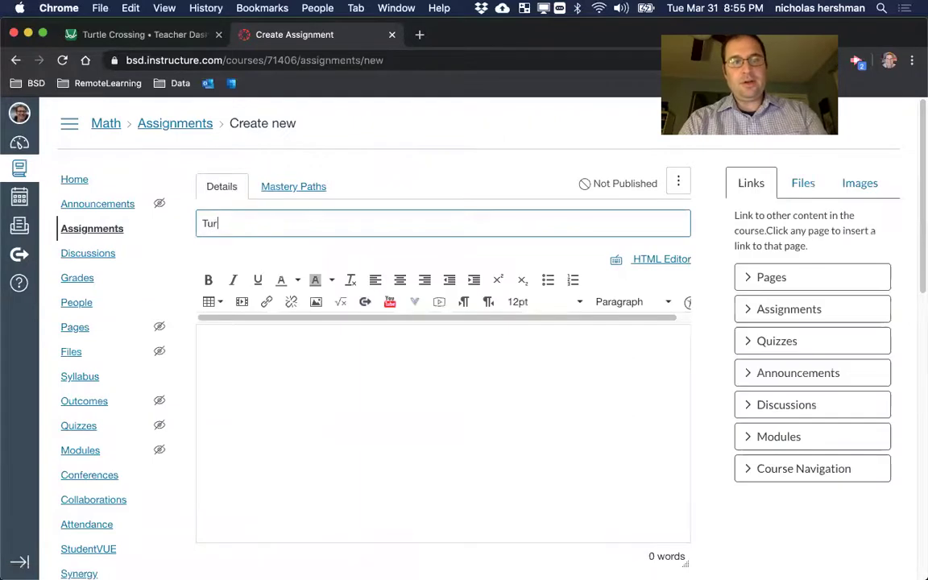
type("tle Crossing ")
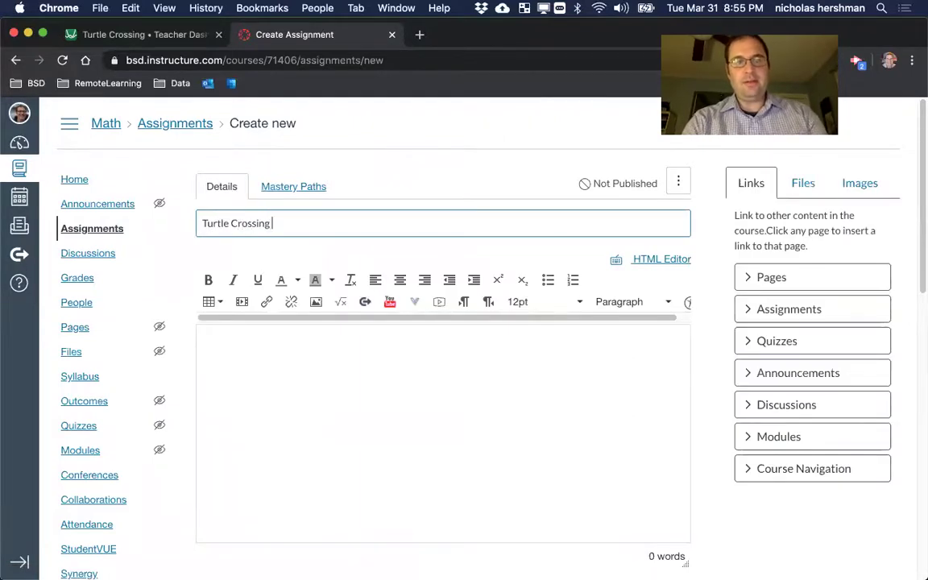
type("[Desmos]")
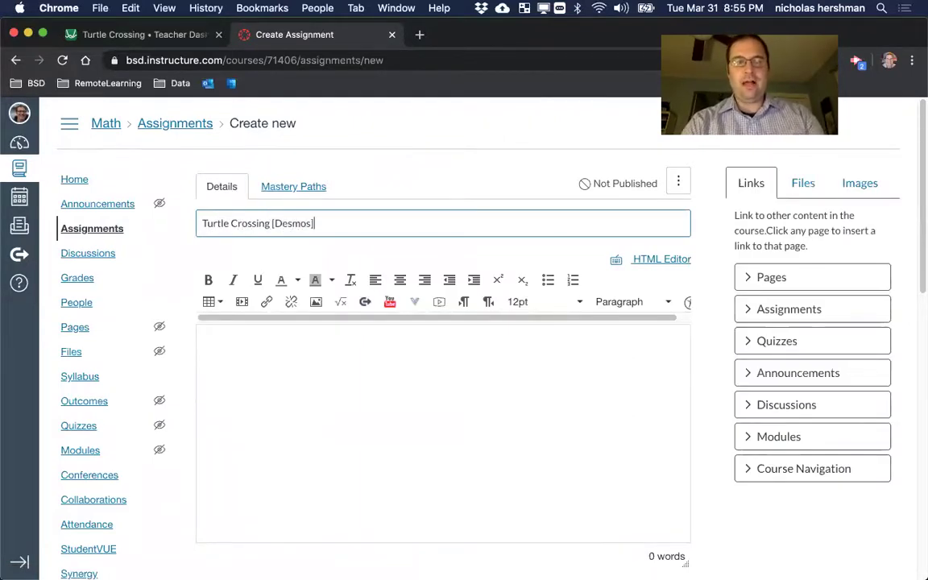
left_click(329, 343)
type("Please complete yo")
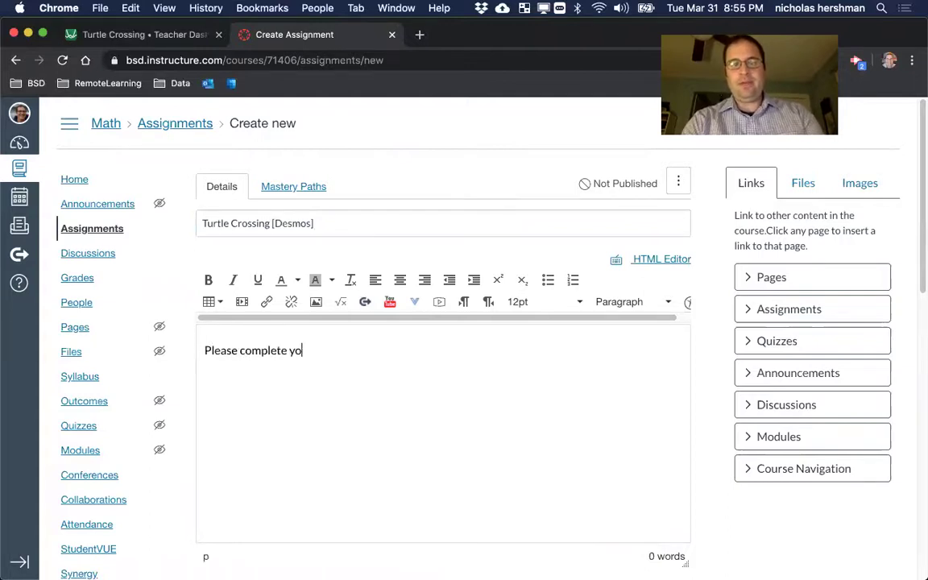
type("ur first desmos activity")
key("super+b")
type("Turtle Crossing")
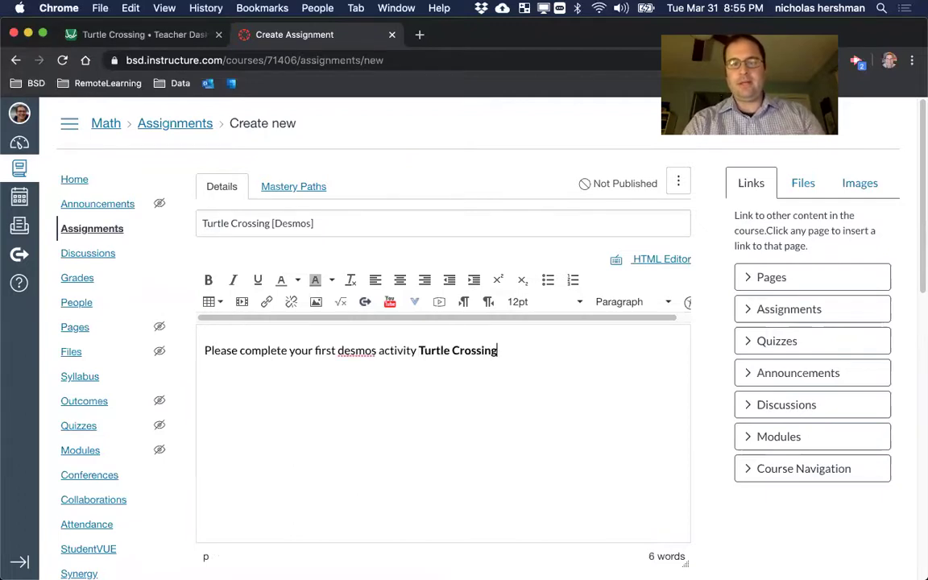
type(" - make")
key("BackSpace")
key("BackSpace")
key("BackSpace")
key("BackSpace")
key("ctrl+b")
type("please sign in with google at the login screen so that I")
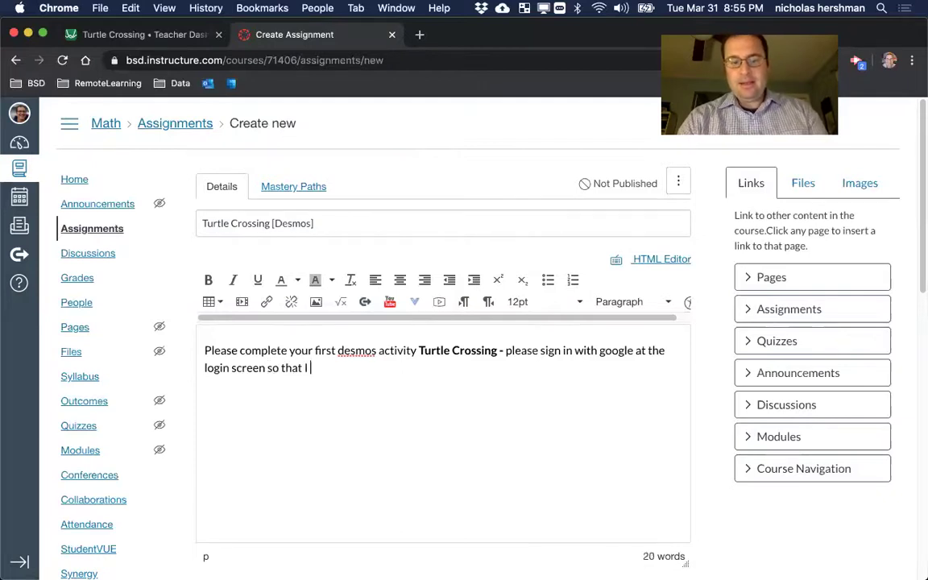
type(" can see your wor")
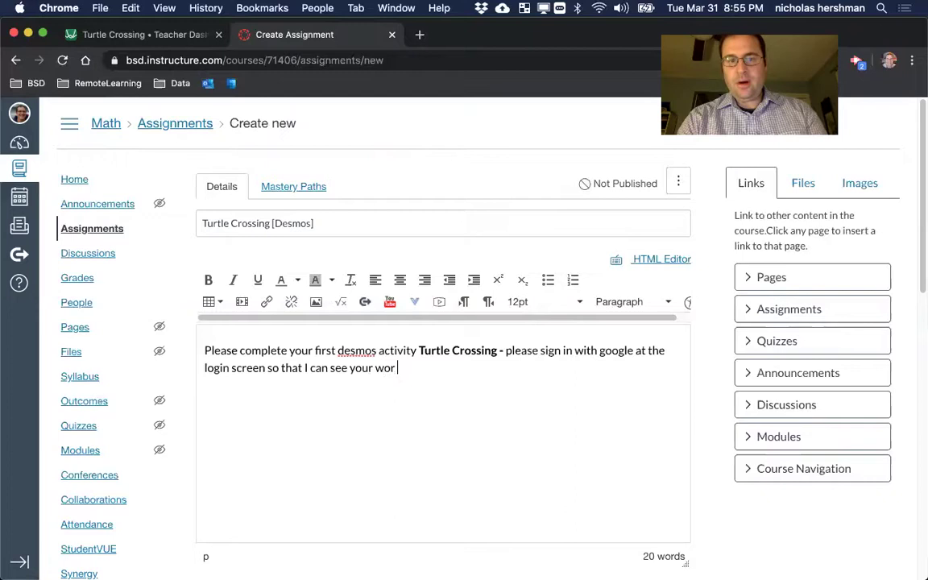
type("k and know who did it. I ho")
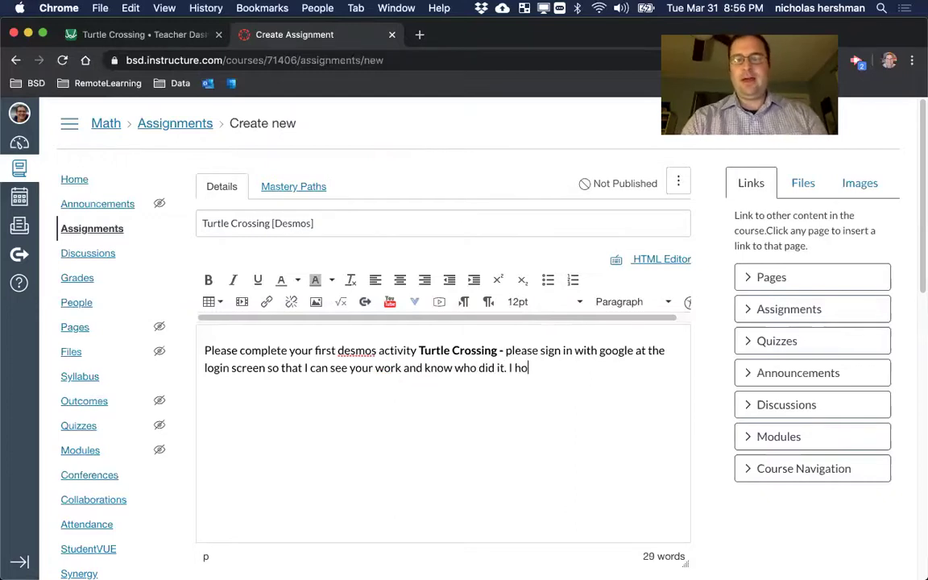
type("pe you find the")
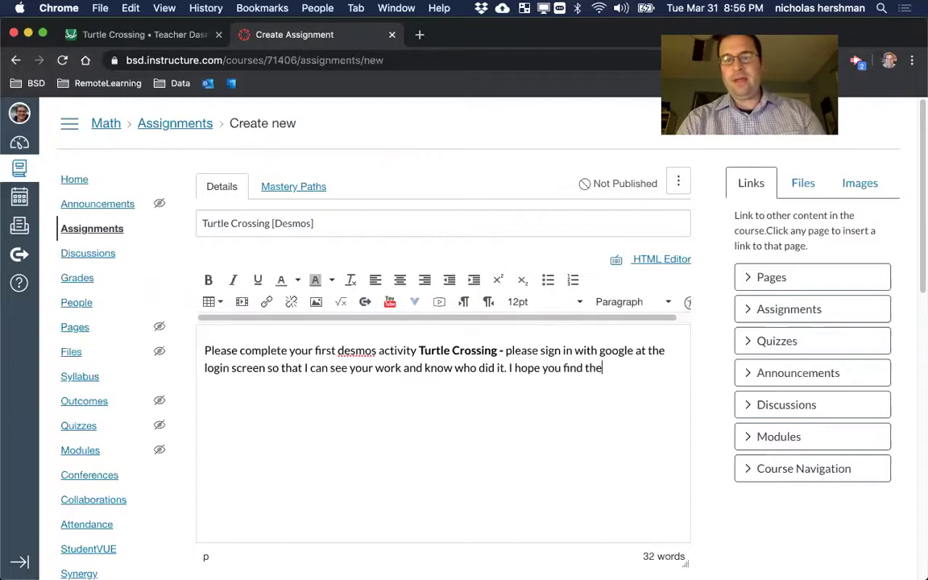
type(" activity int")
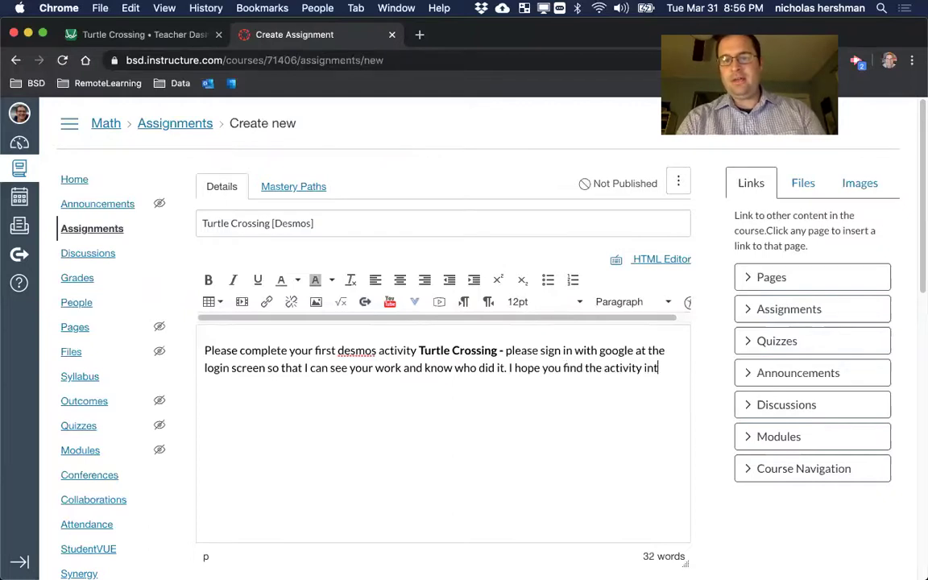
type("e")
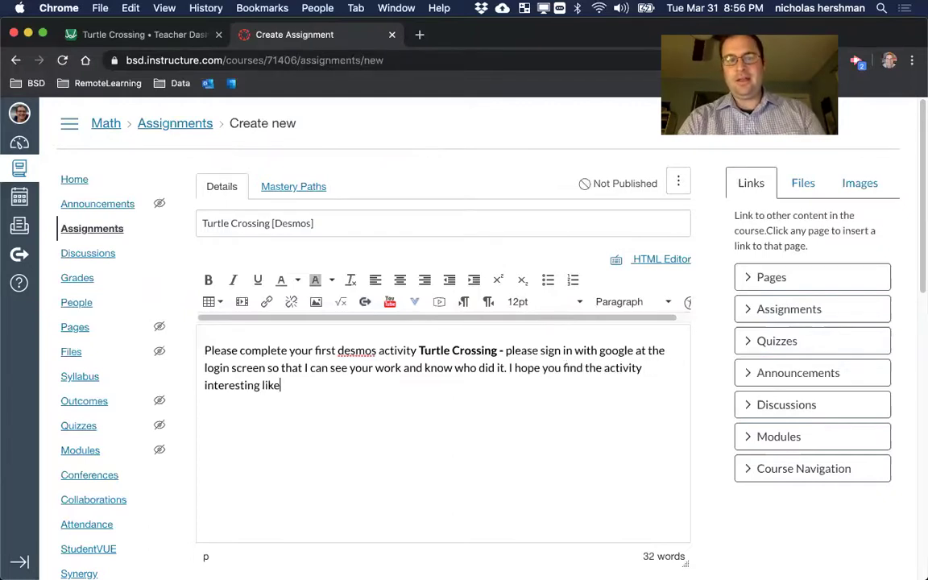
type("resting andCan ")
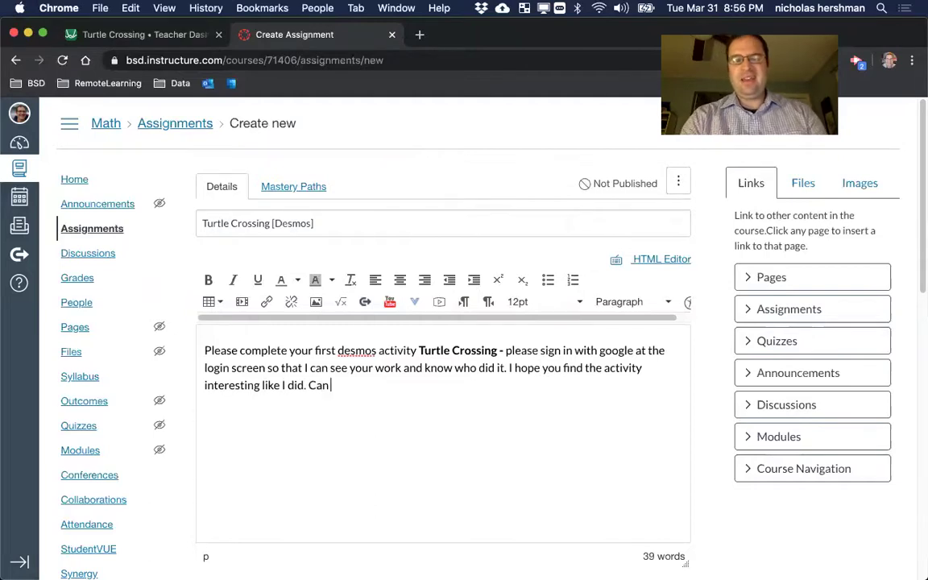
type("you get your graphs to match")
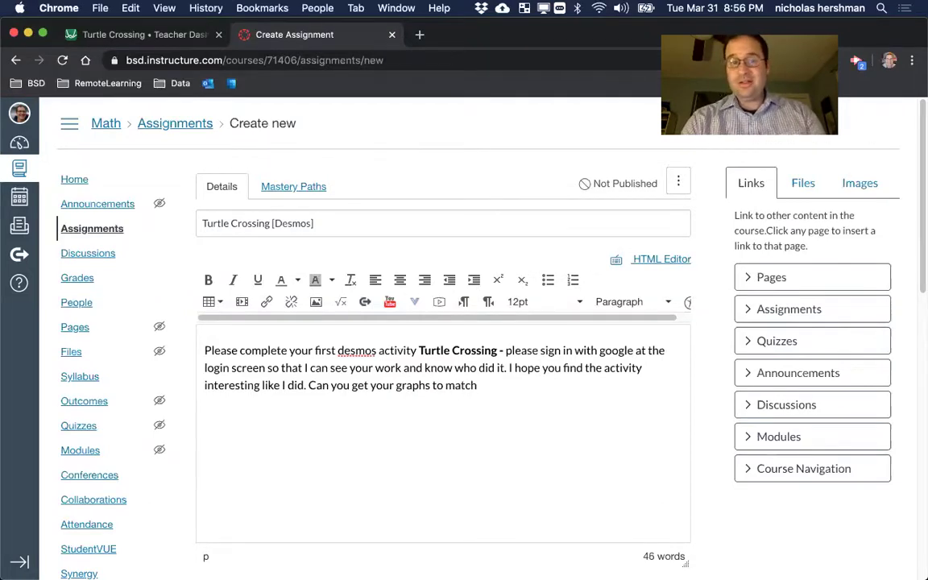
Step: Replace the closing question with 'What is it going to take for your graph to make the perfect movie?'
key("alt+shift+Left")
key("alt+shift+Left")
key("alt+shift+Left")
key("alt+shift+Left")
key("alt+shift+Left")
key("alt+shift+Left")
key("alt+shift+Left")
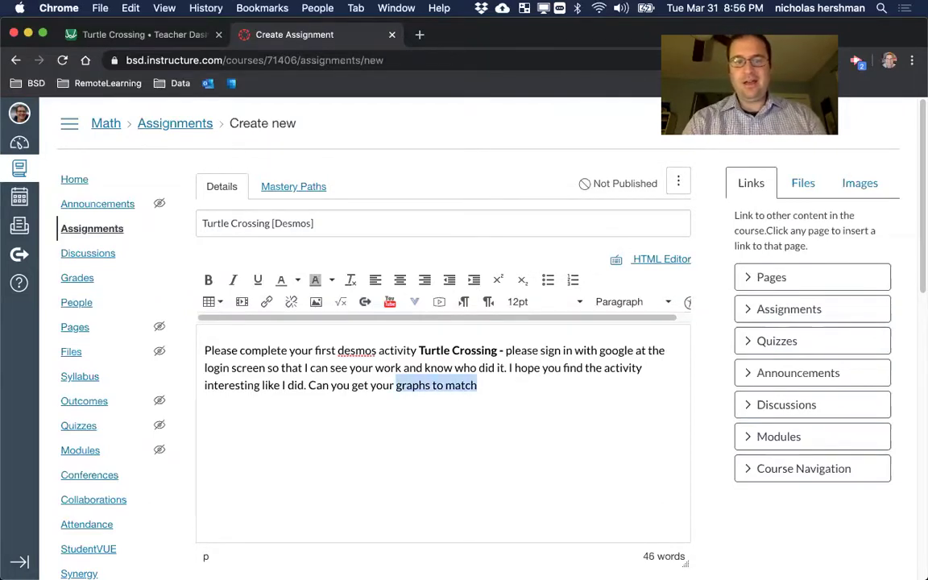
type("What is it going to take for you")
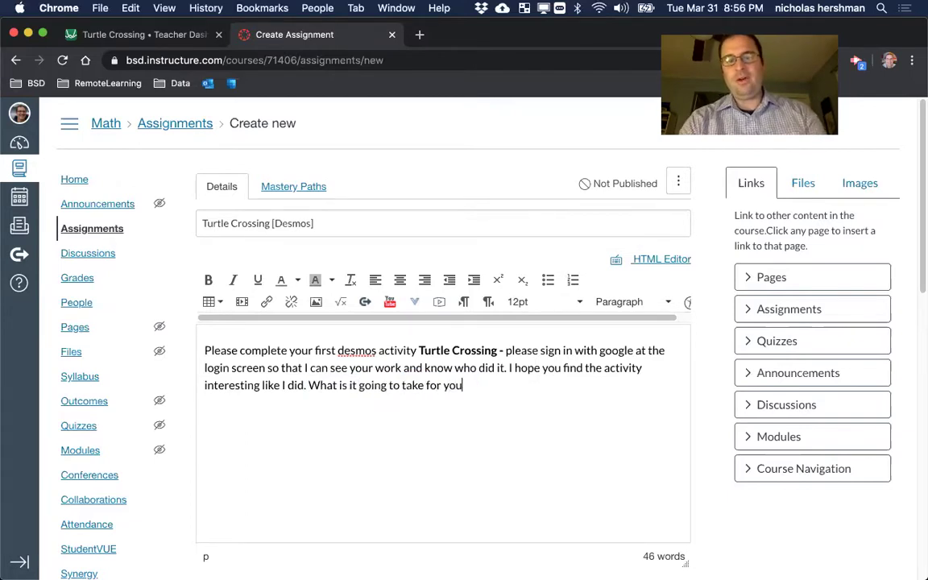
type("r graph to m")
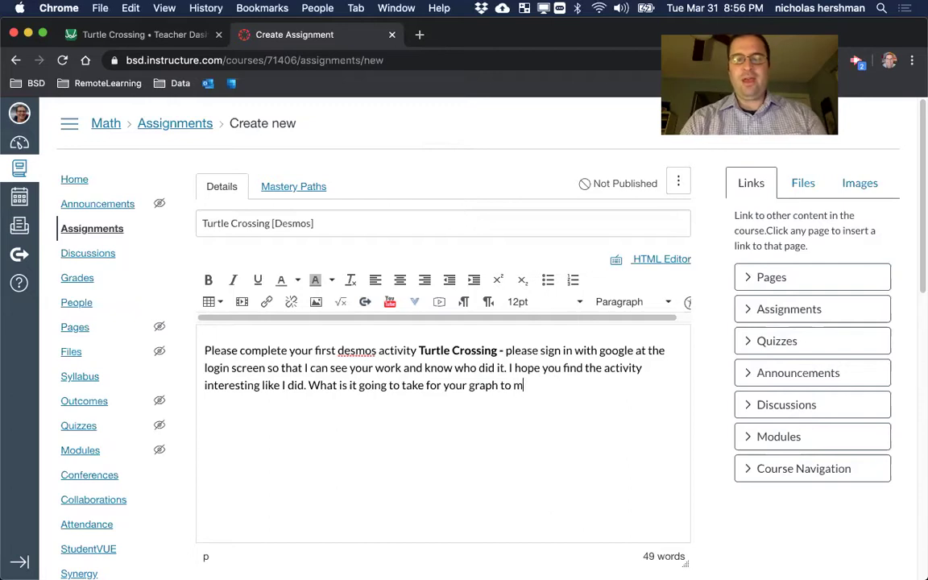
type("ake the perfect movie?")
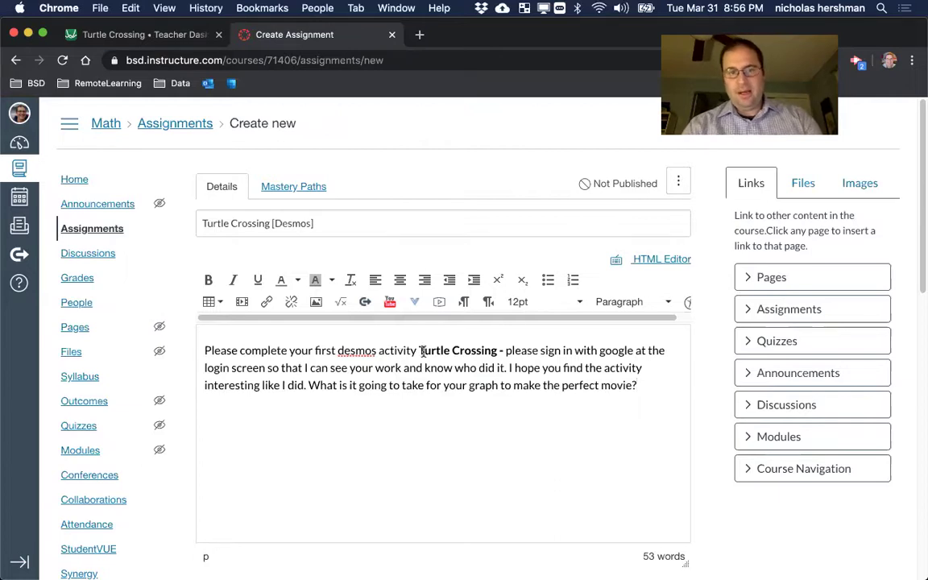
left_click(497, 349, "shift")
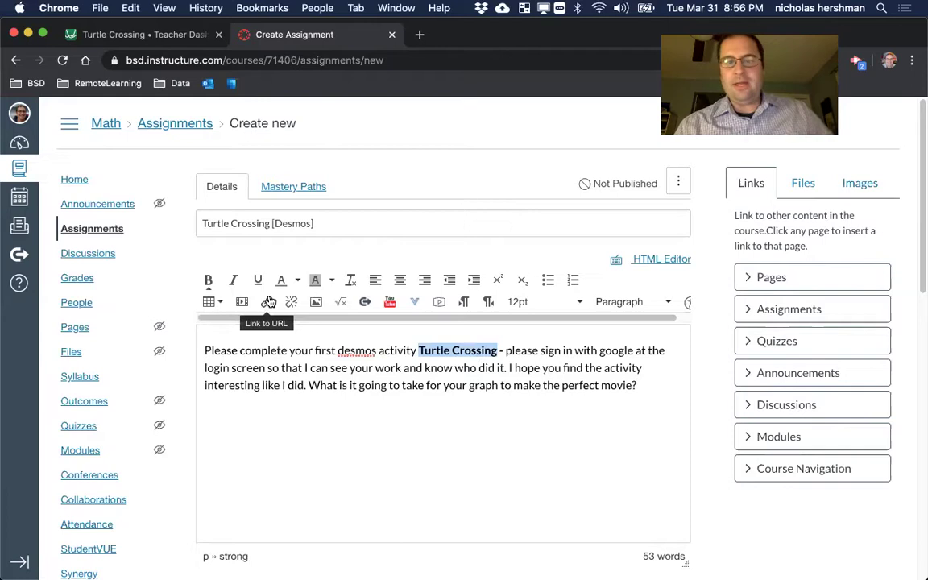
left_click(655, 390)
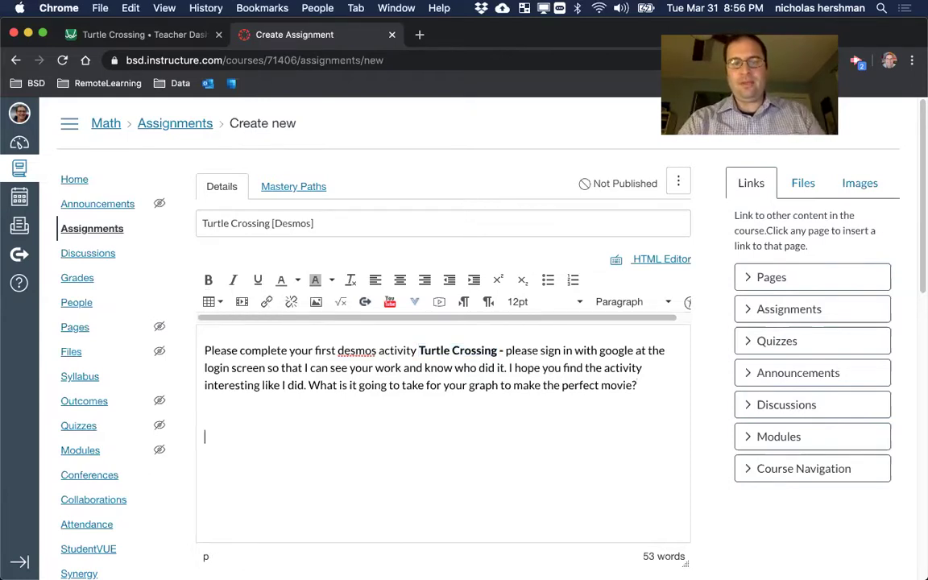
Step: Add the line 'Click Here to begin the activity' with 'Click Here' in bold
key("ctrl+b")
type("Click Here")
key("ctrl+b")
type("to begin the activity")
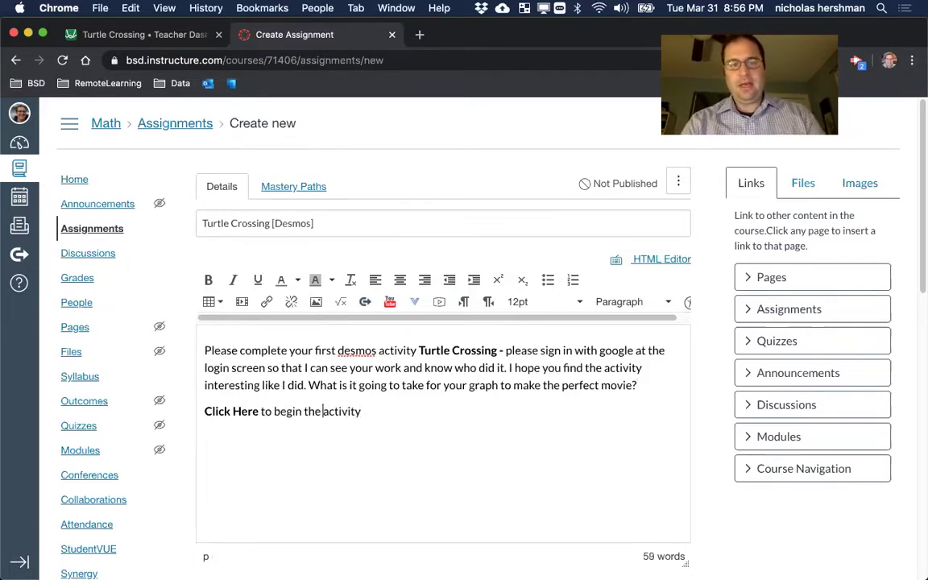
Step: Link the 'Click Here' words to the pasted Desmos activity join URL
key("shift+Left")
key("shift+Left")
key("shift+Left")
key("shift+Left")
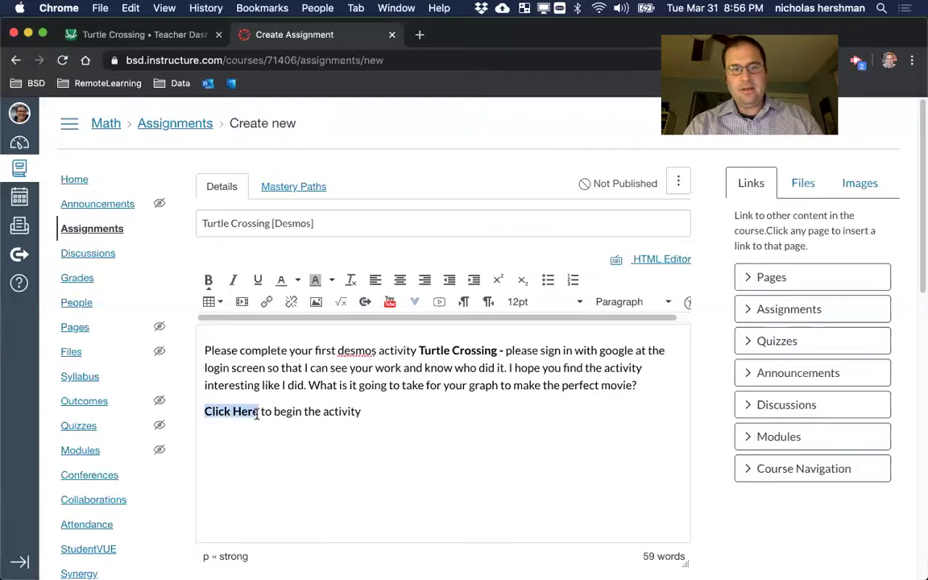
left_click(267, 301)
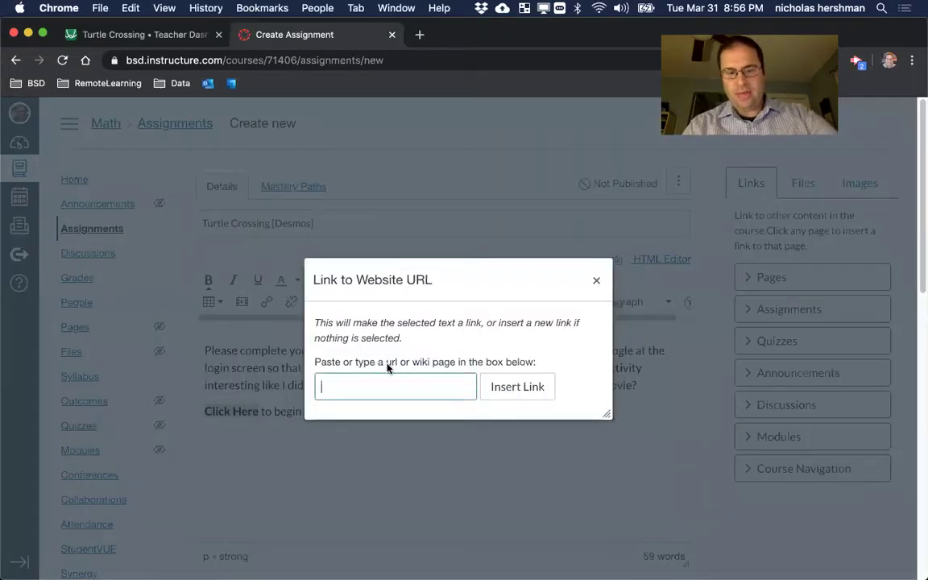
key("super+v")
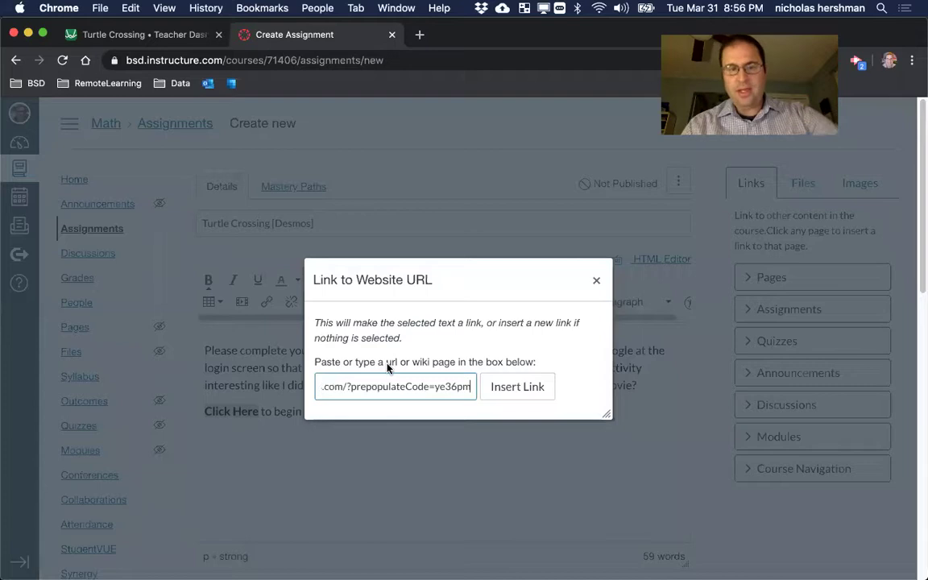
left_click(518, 387)
left_click(439, 414)
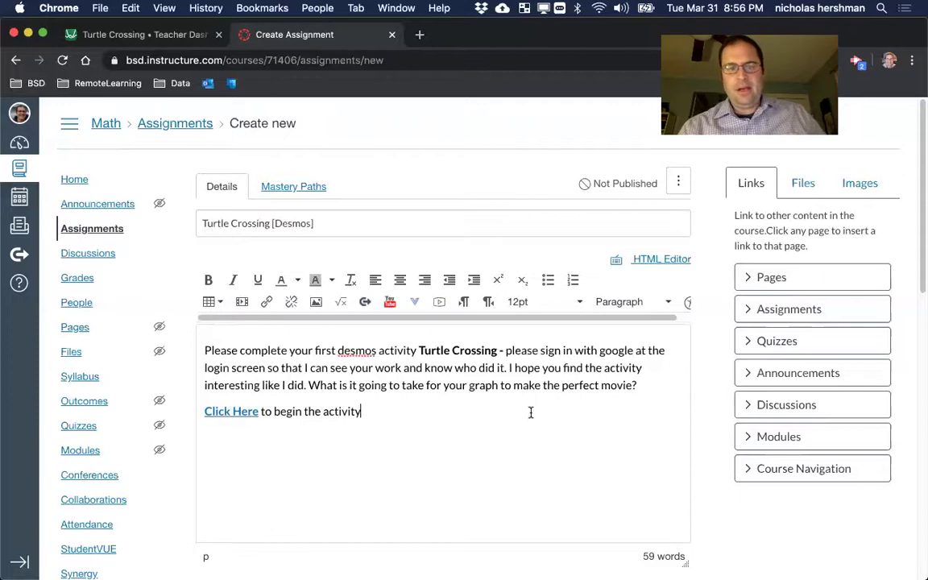
scroll(530, 411, "down", 20)
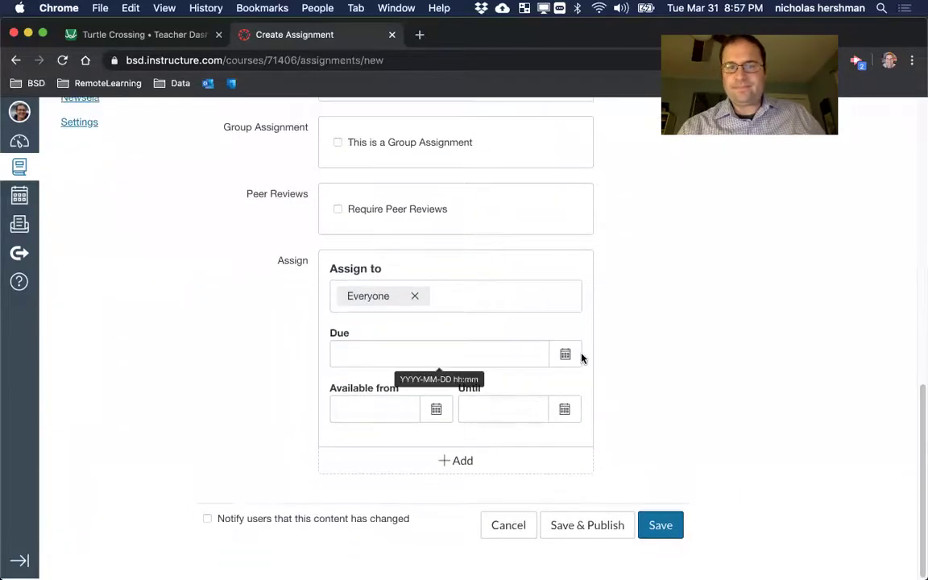
Step: Set the due date to April 6, 2020, then save and publish the Turtle Crossing assignment
left_click(574, 357)
left_click(493, 381)
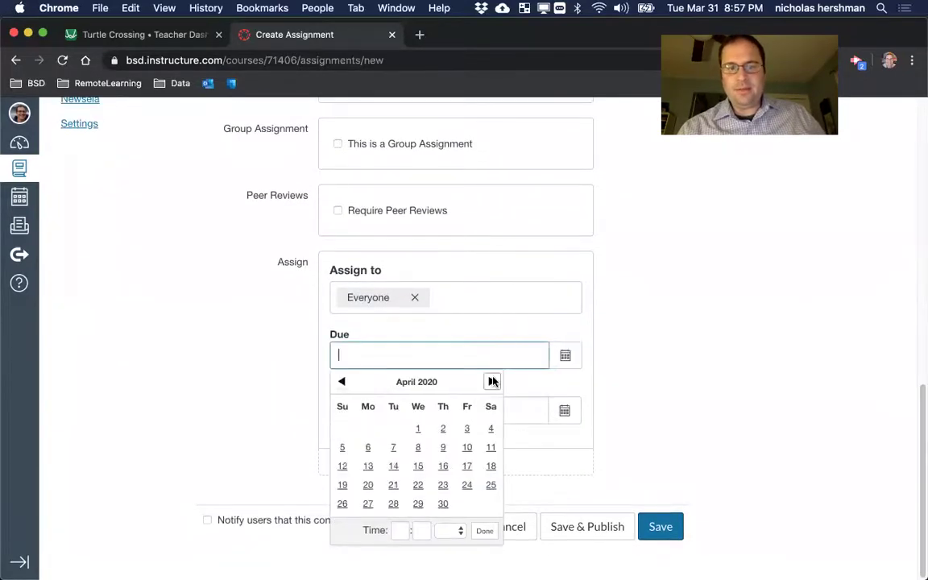
left_click(444, 429)
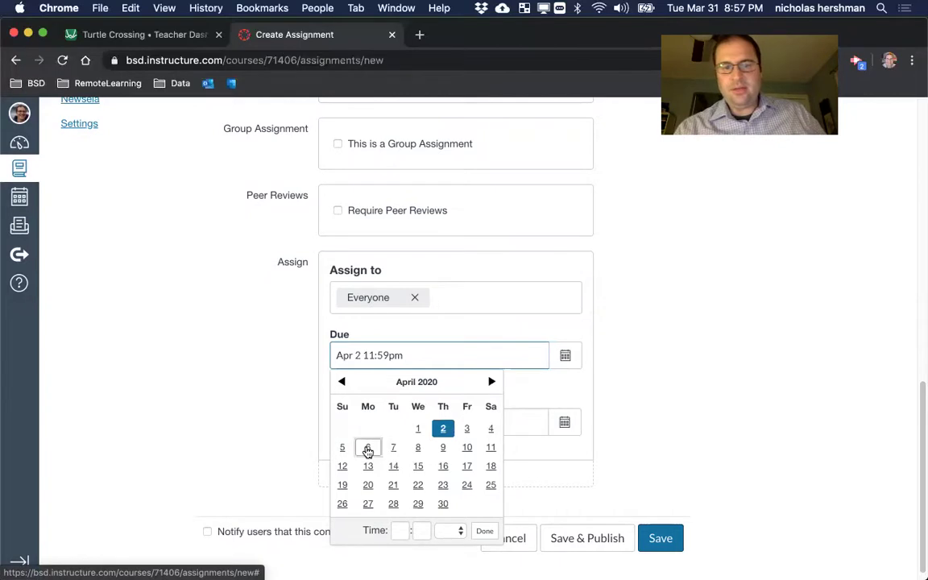
left_click(369, 449)
left_click(624, 502)
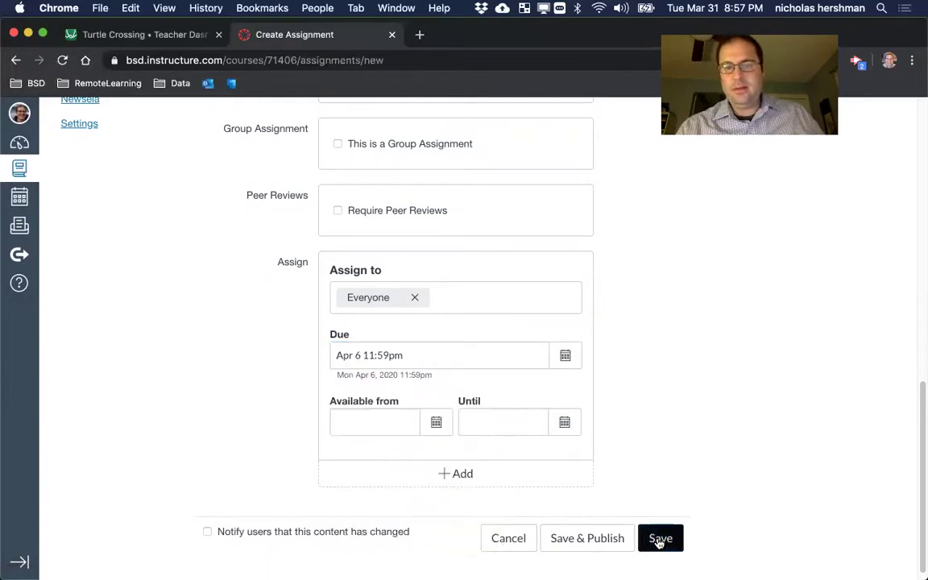
left_click(607, 539)
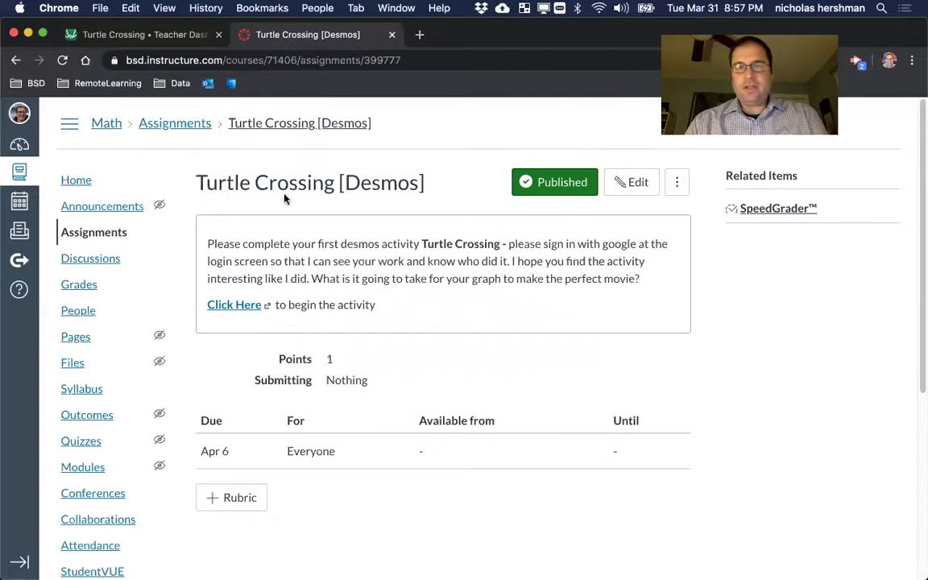
Step: Enter Student View from the course home, open Turtle Crossing [Desmos], and follow its Click Here link
left_click(77, 182)
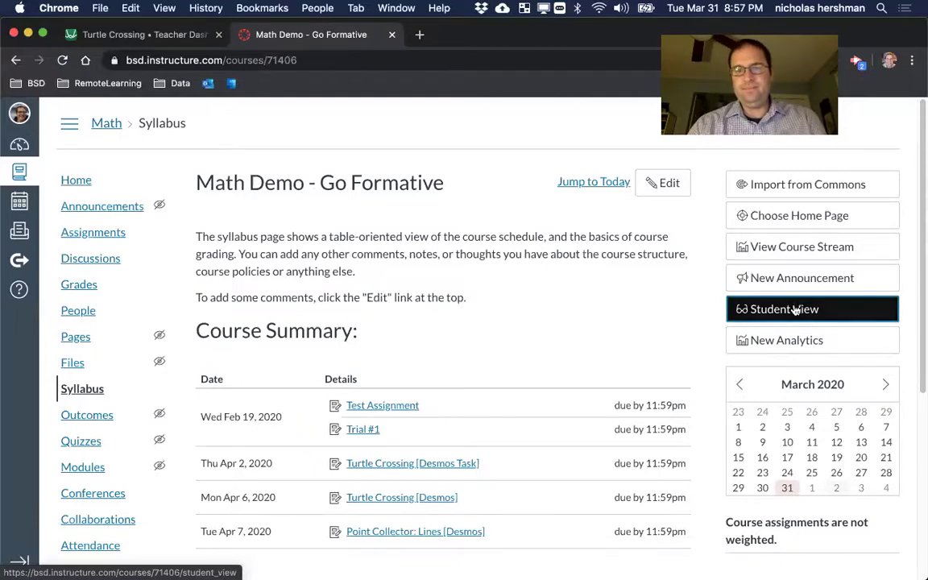
left_click(796, 310)
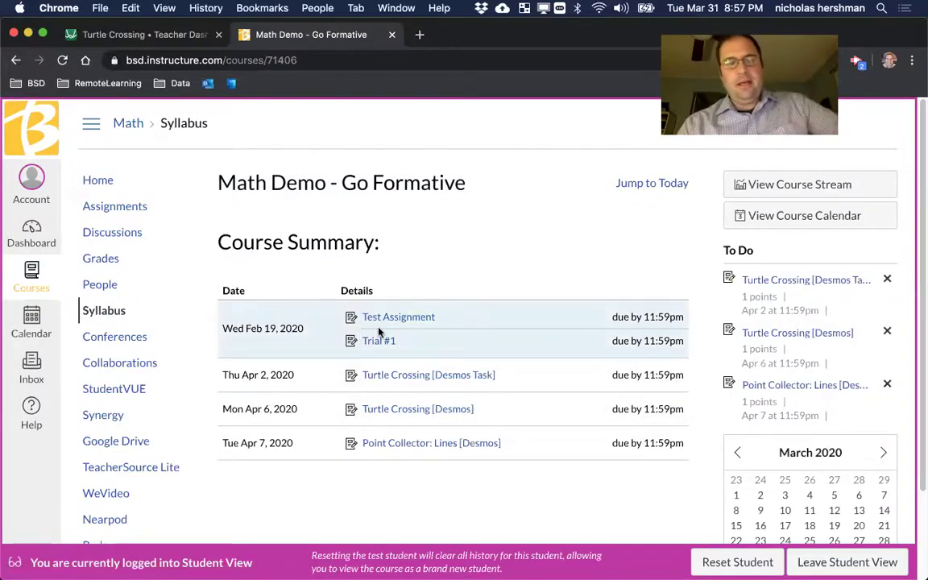
left_click(427, 410)
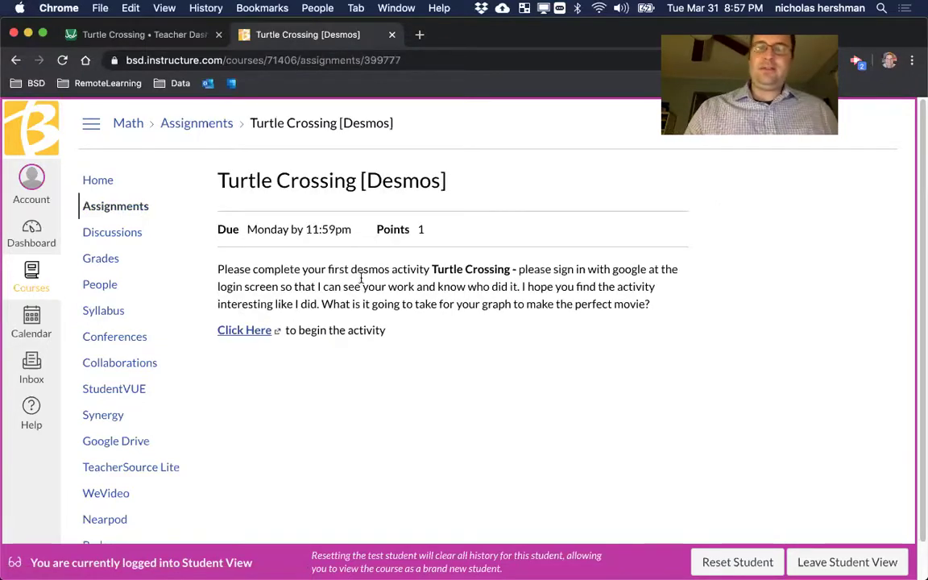
left_click(243, 329)
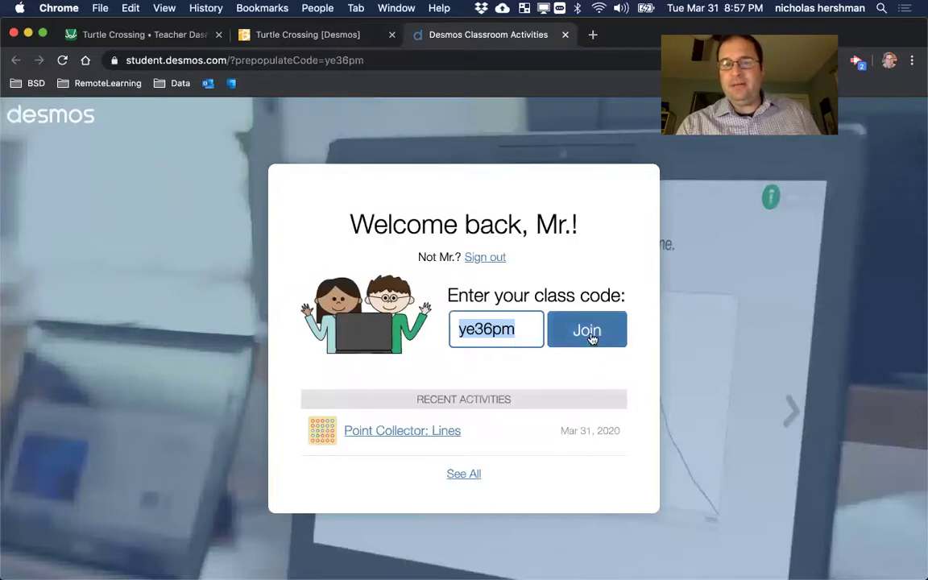
Step: Sign out, sign back in with the school Google account, join the class, and start Turtle Crossing
left_click(485, 259)
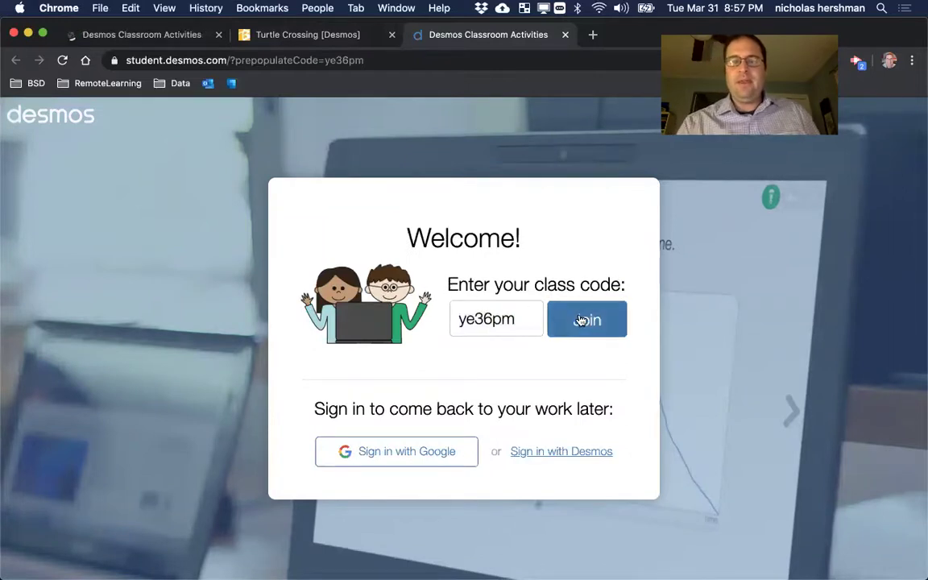
left_click(407, 451)
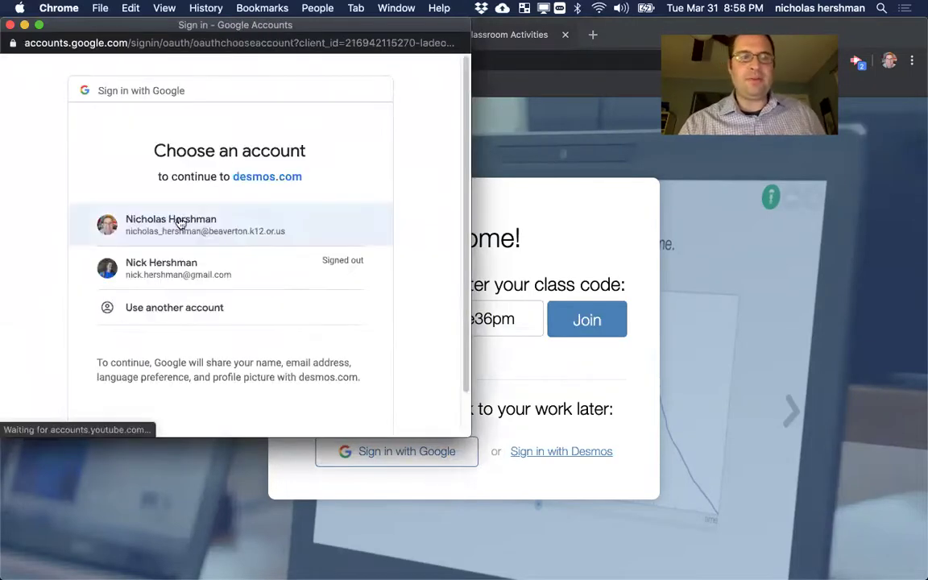
left_click(178, 220)
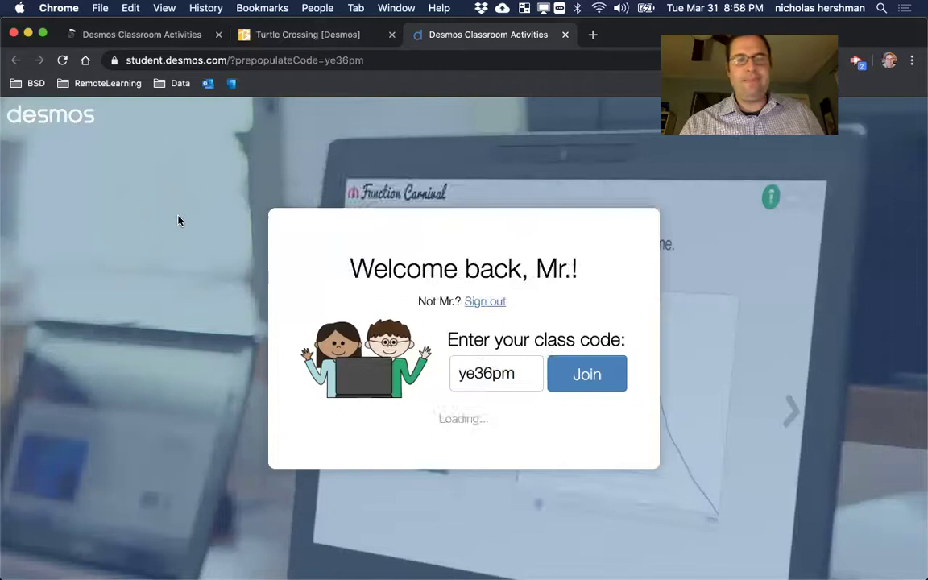
left_click(582, 332)
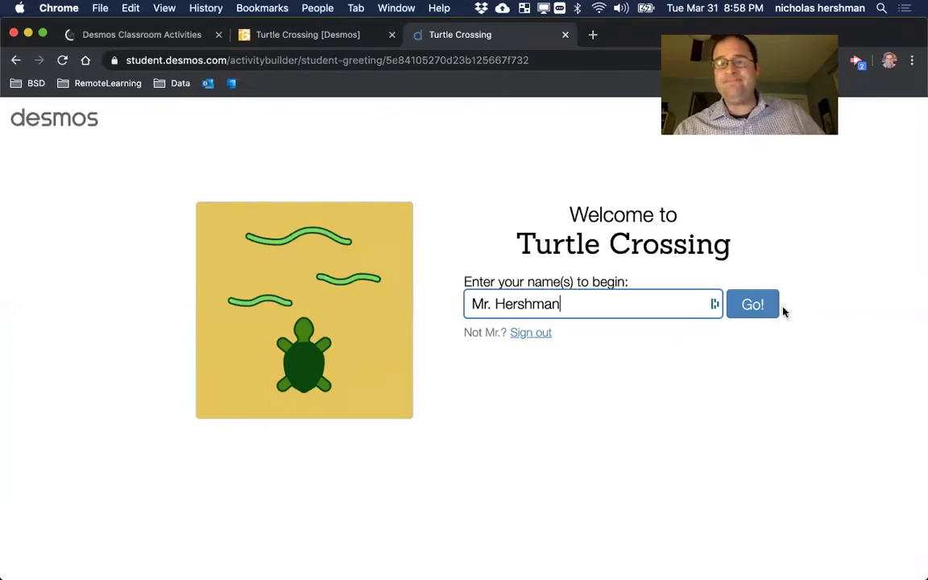
left_click(759, 309)
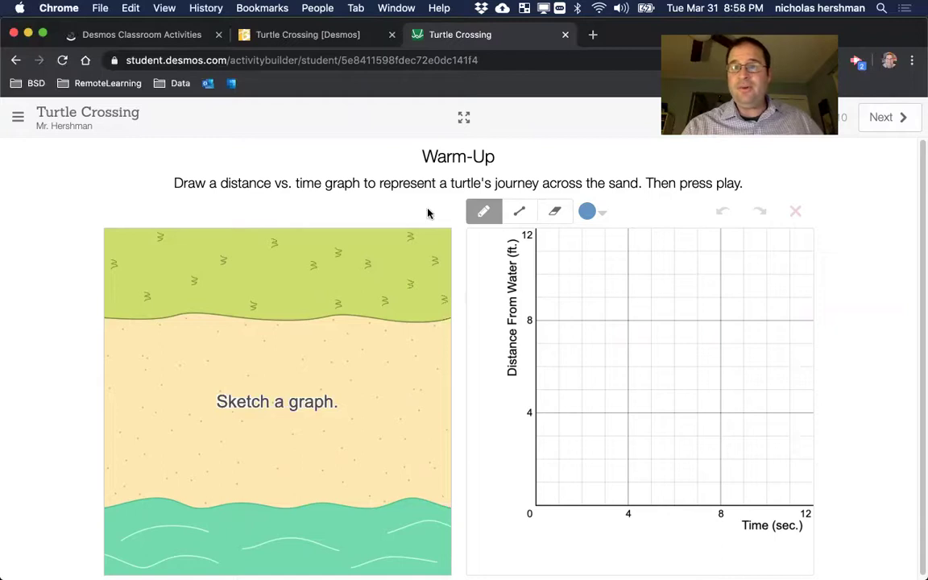
Step: Advance two screens to Reveal, close the activity tab, and return to the slides window
left_click_drag(771, 50, 806, 329)
left_click(881, 118)
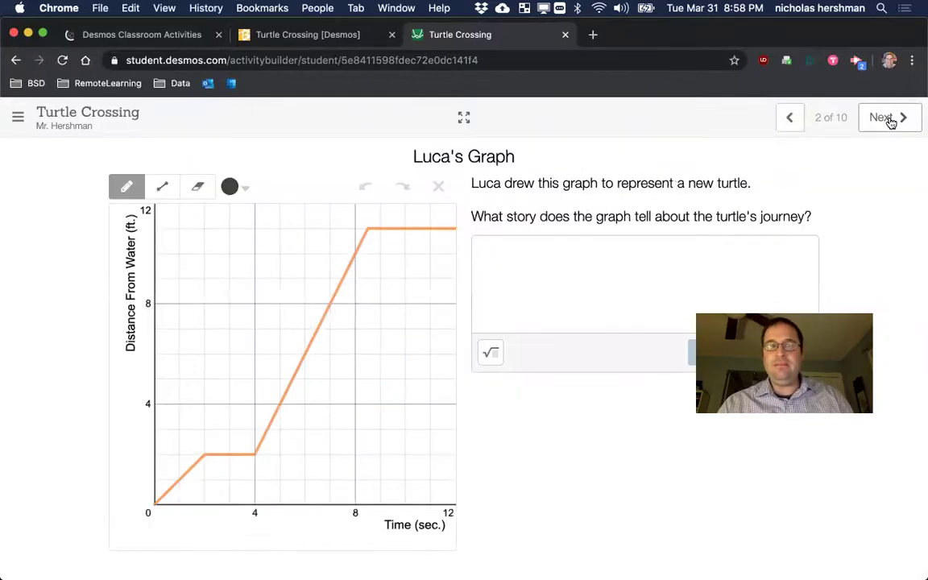
left_click(886, 119)
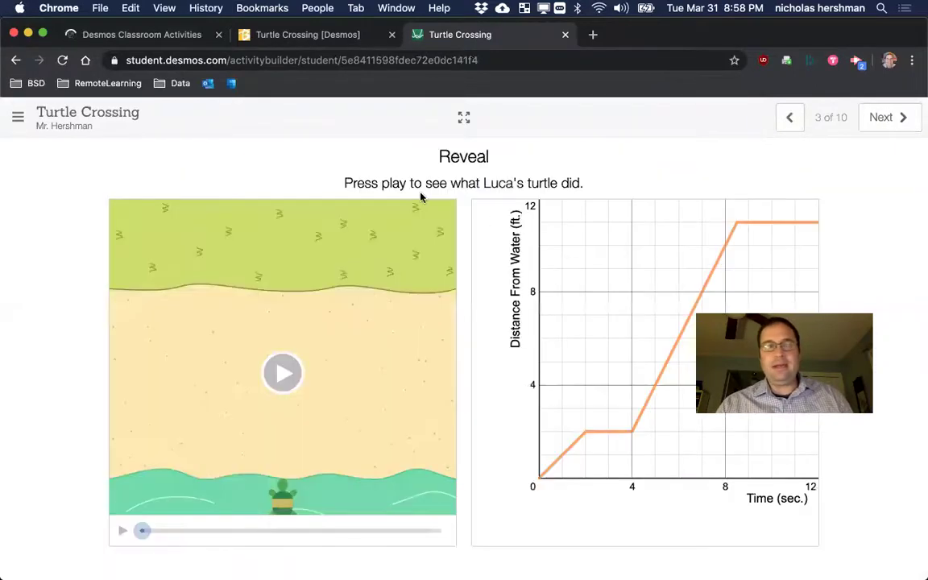
left_click(566, 36)
key("super+grave")
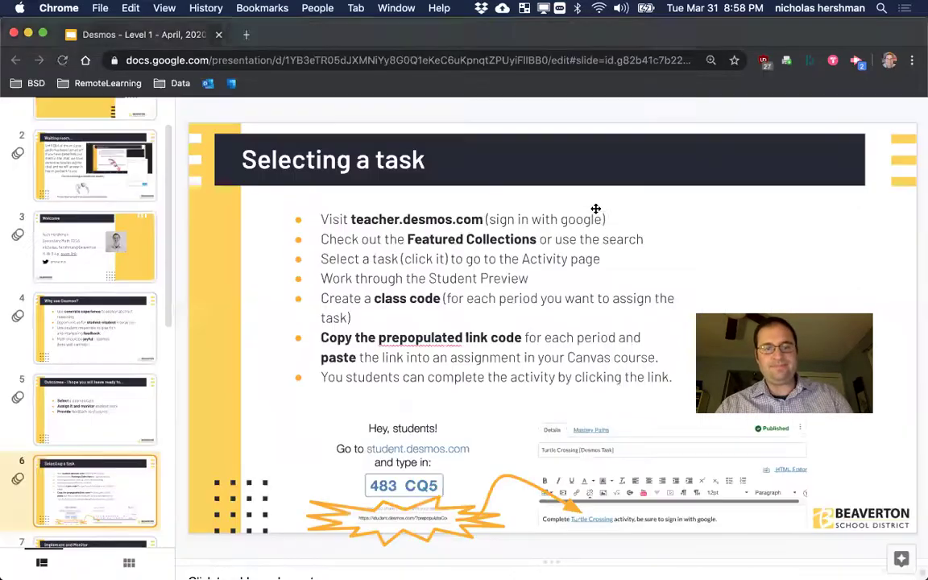
Step: Select the video-feedback slide 10 and start presenting it full screen
left_click(594, 299)
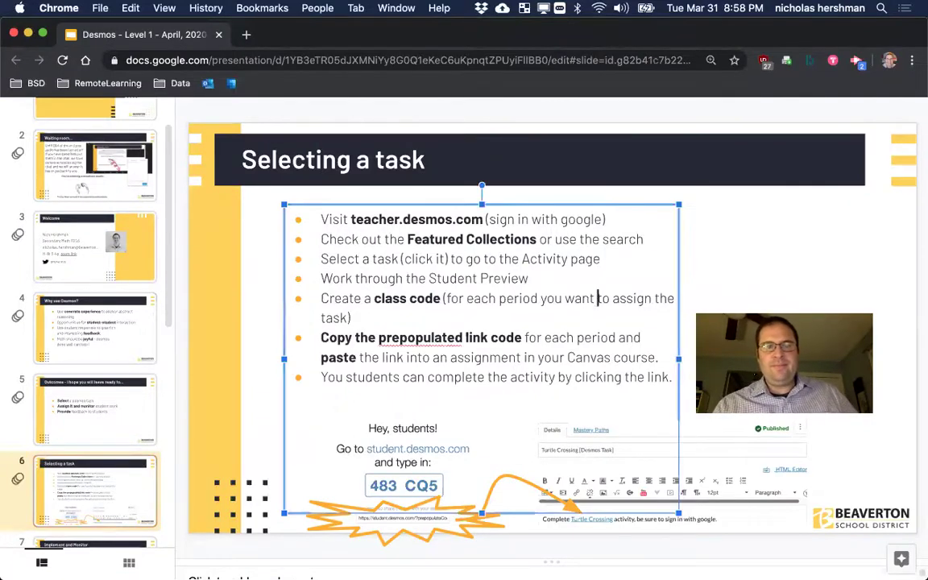
key("ctrl+shift+f")
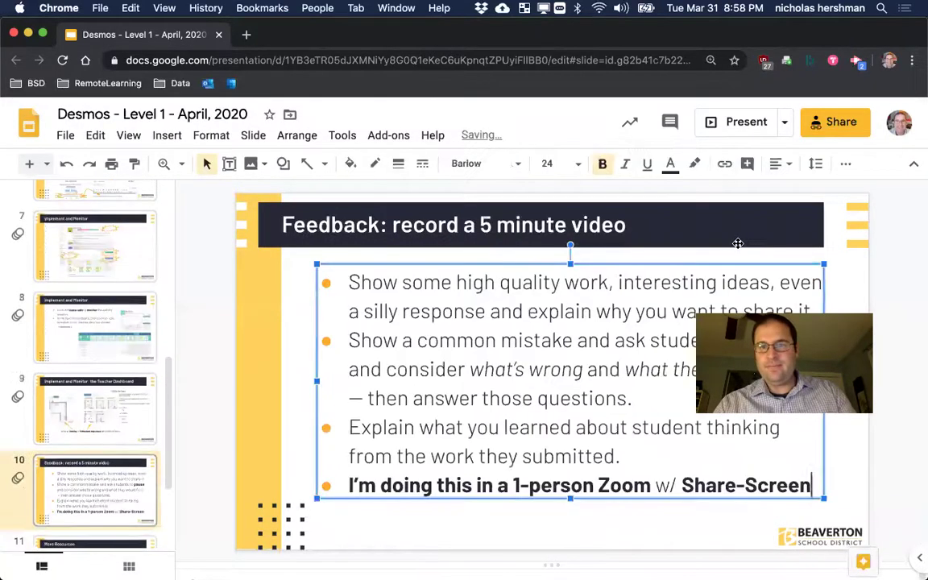
left_click(735, 242)
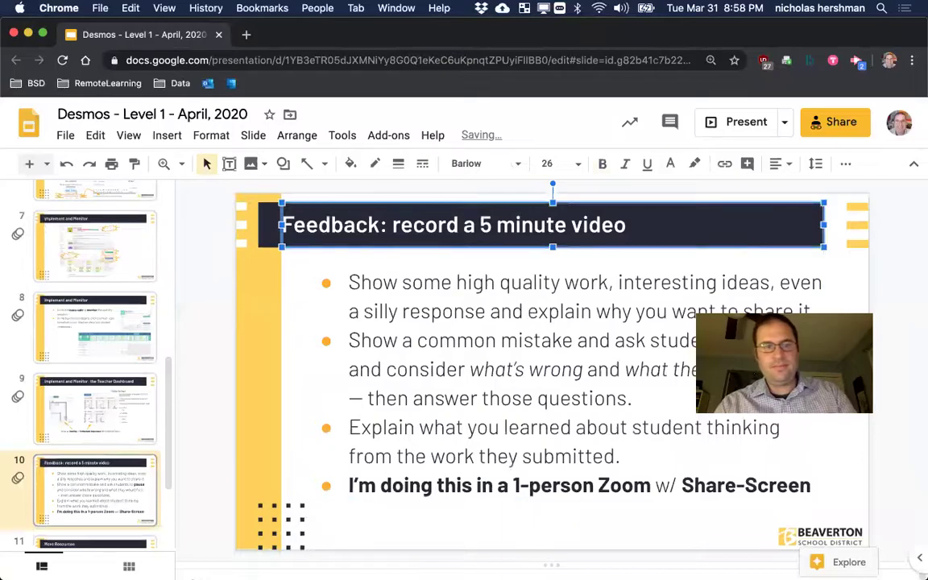
key("ctrl+Return")
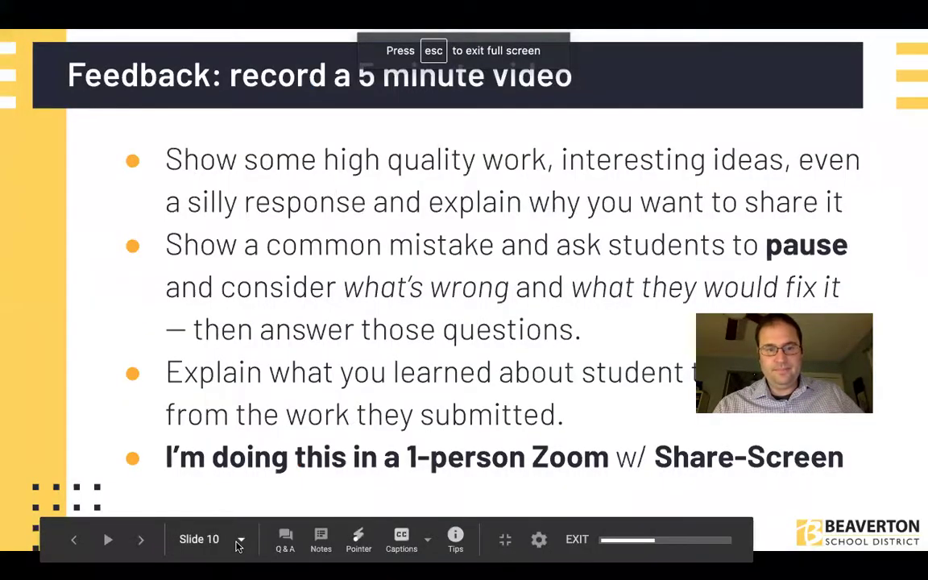
Step: Jump to 'Why use Desmos?', advance two slides to the teacher dashboard slide, then switch to Canvas
left_click(241, 541)
left_click(256, 280)
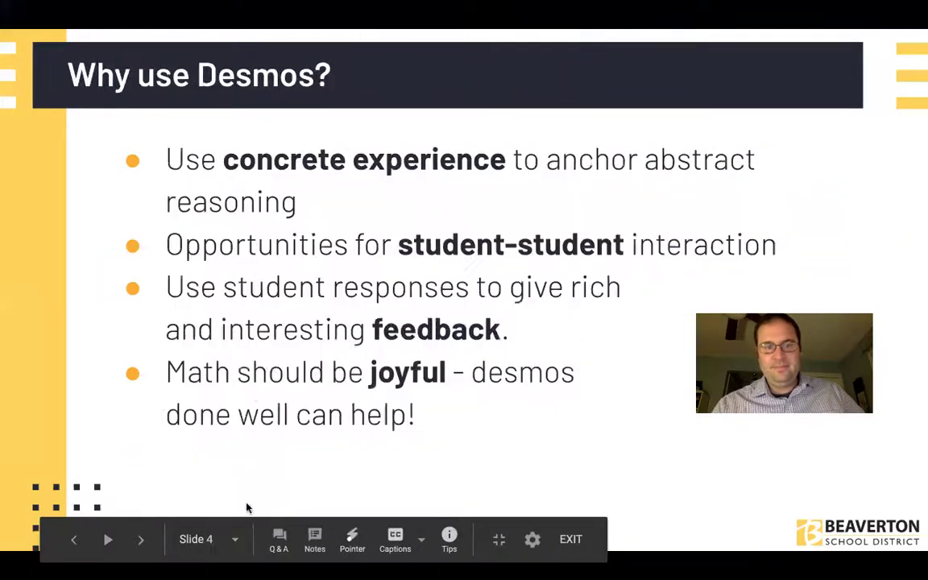
key("Right")
key("Right")
key("Right")
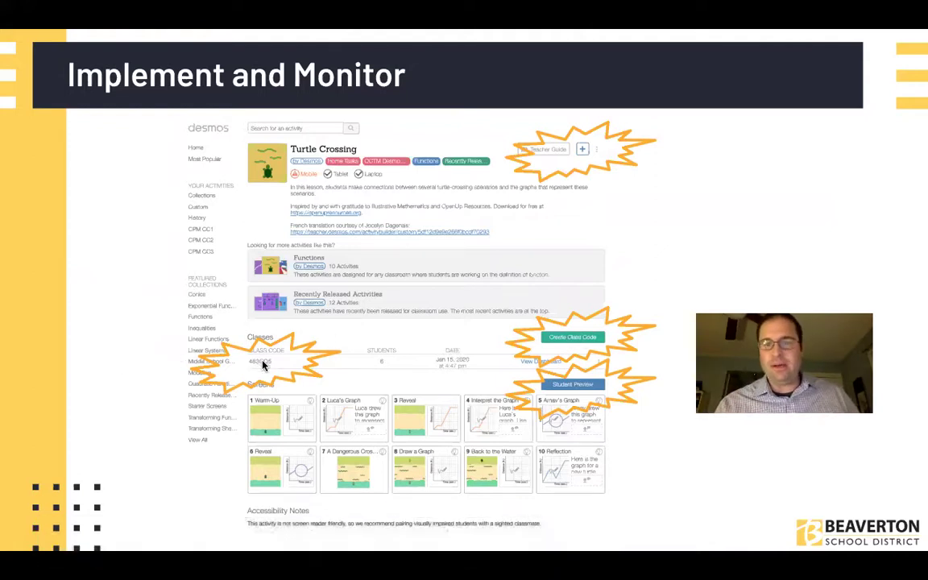
key("Right")
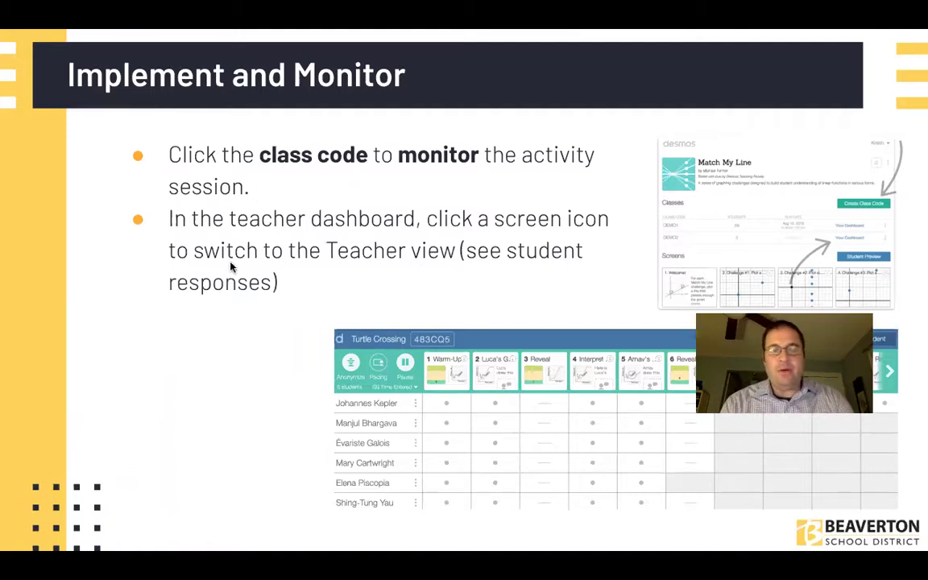
key("ctrl+Left")
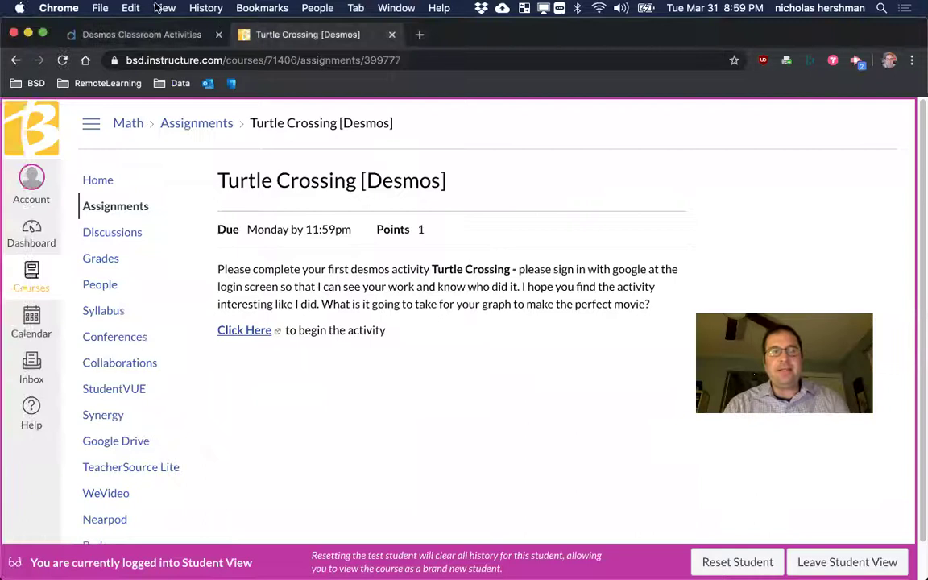
Step: Leave Canvas Student View, dismiss the Desmos sign-in error, and sign in with the teacher's Google account
left_click(806, 562)
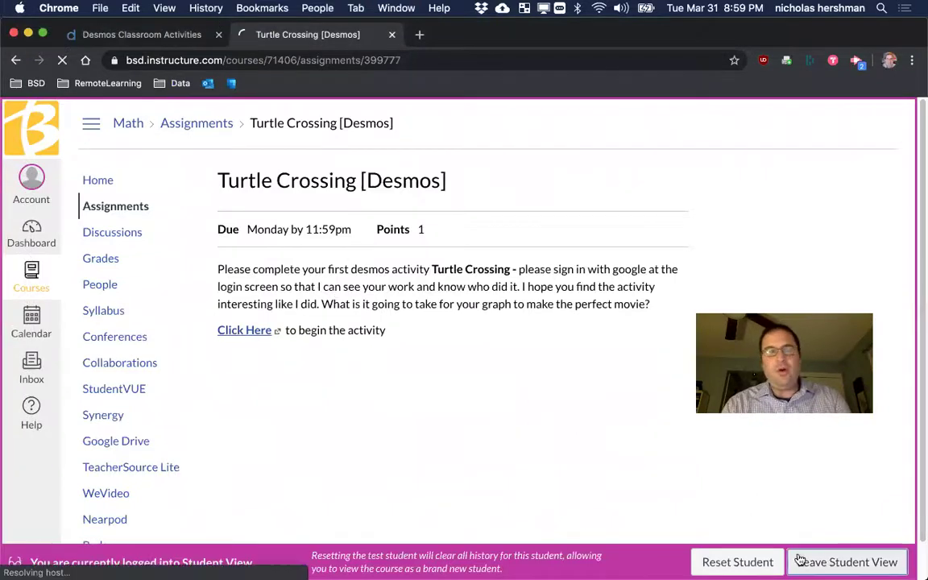
left_click(121, 36)
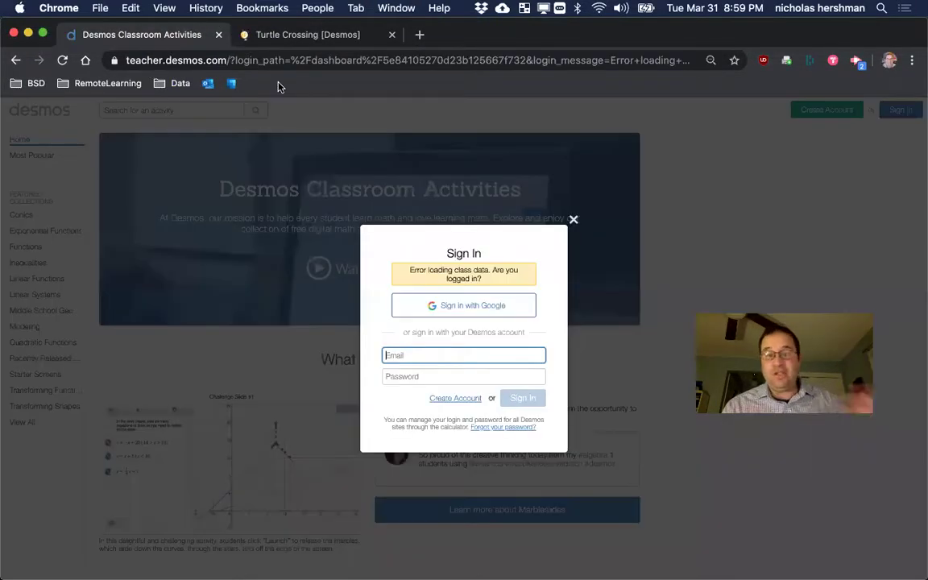
left_click(574, 219)
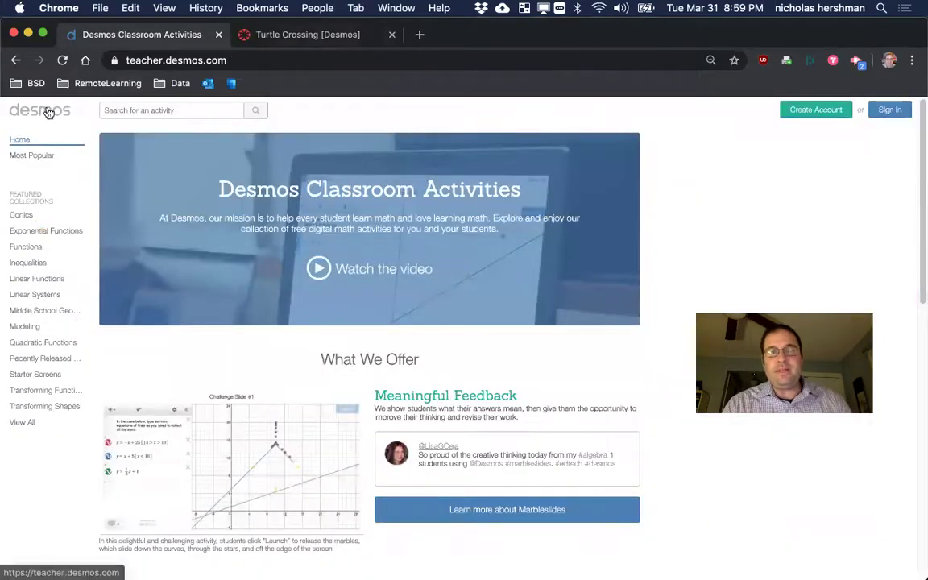
left_click(894, 111)
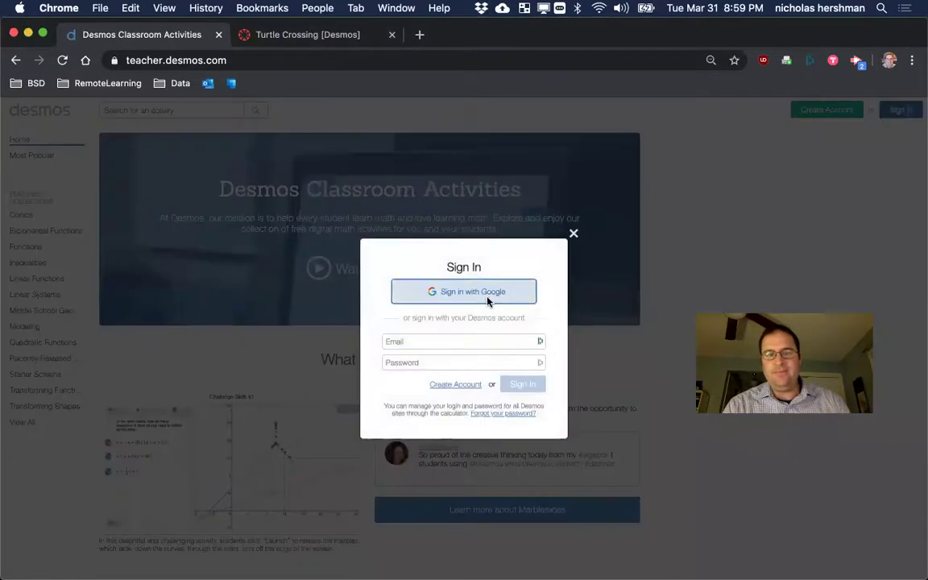
left_click(488, 299)
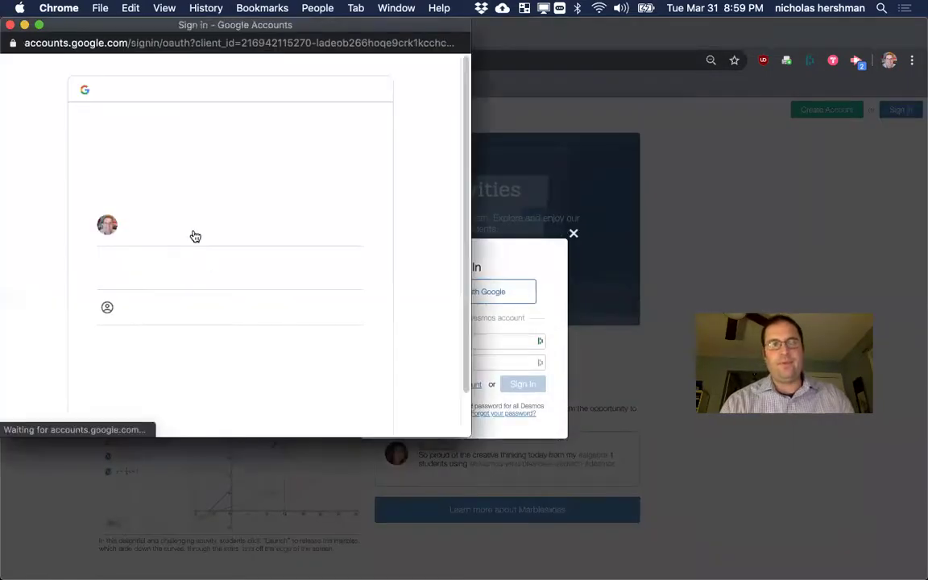
left_click(161, 221)
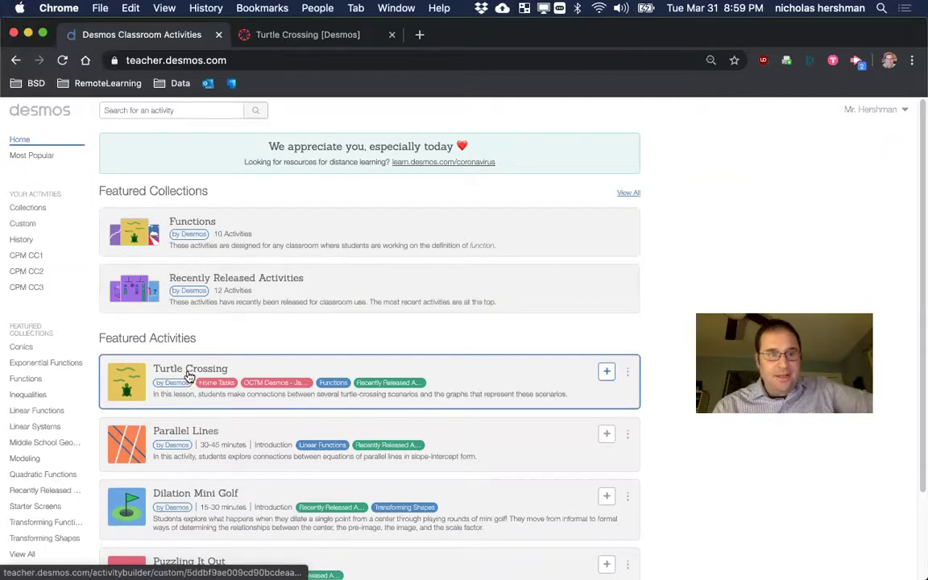
Step: From History, open the YE36PM Turtle Crossing session dashboard and dismiss the join-code notice
left_click(19, 240)
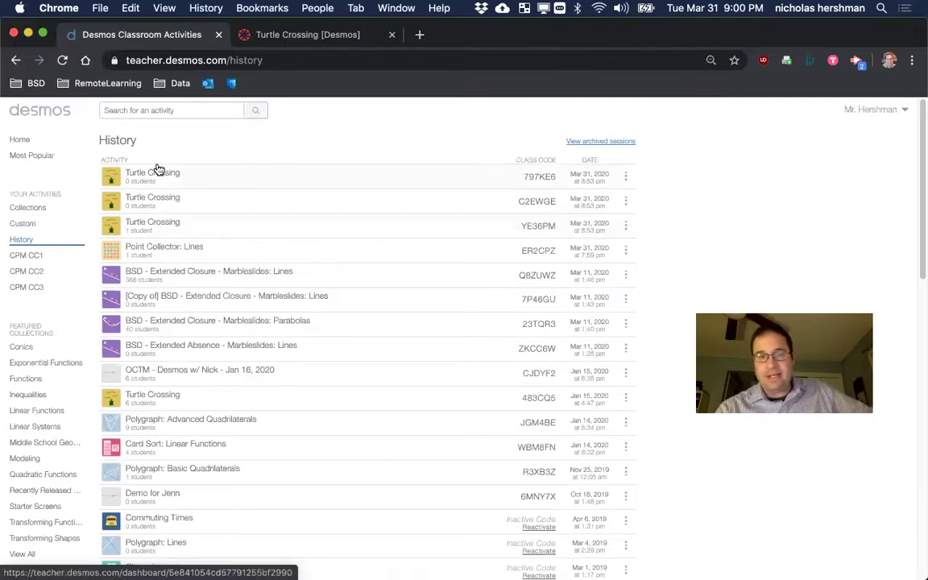
left_click(141, 227)
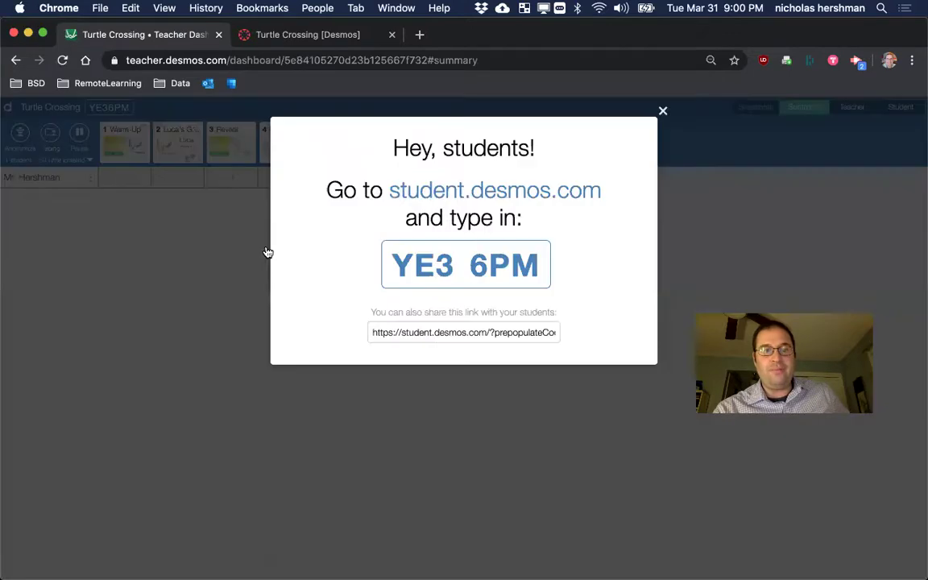
left_click(663, 112)
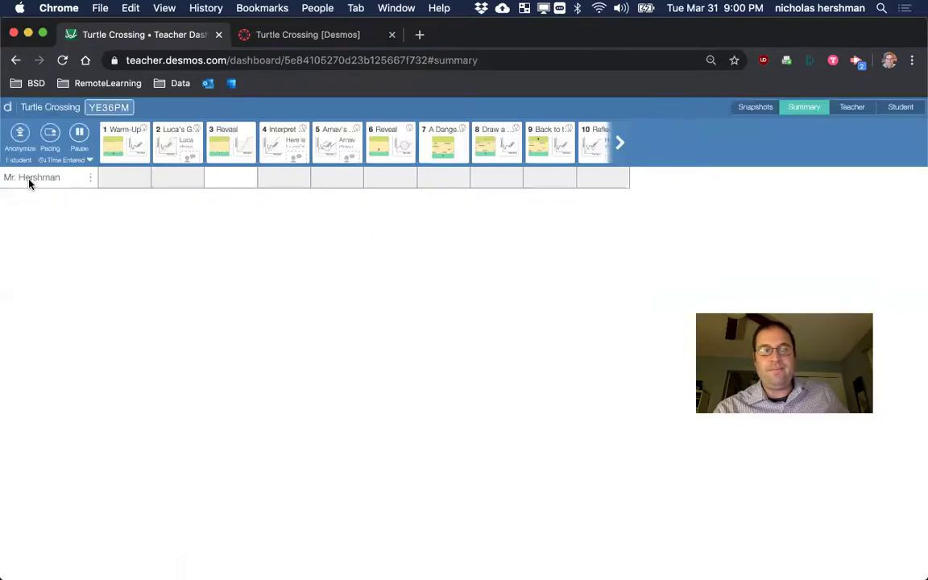
left_click(92, 178)
left_click(91, 180)
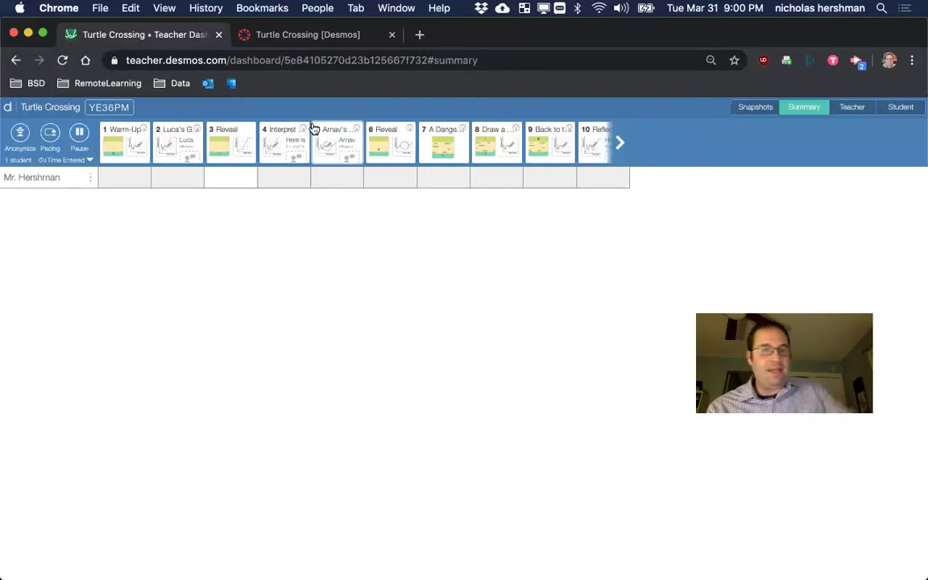
Step: From the home page's History list, open the Turtle Crossing session with class code 483CQ5
left_click(9, 109)
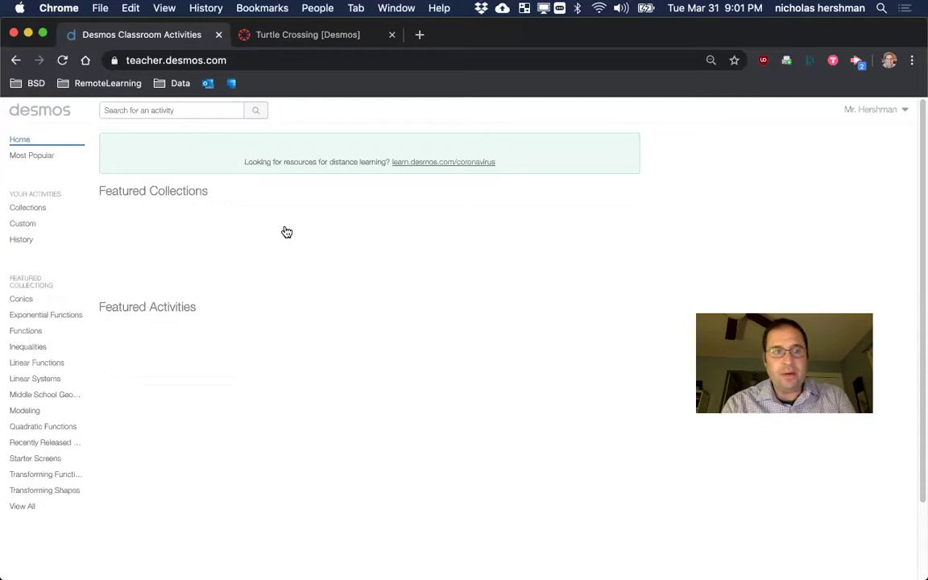
left_click(20, 240)
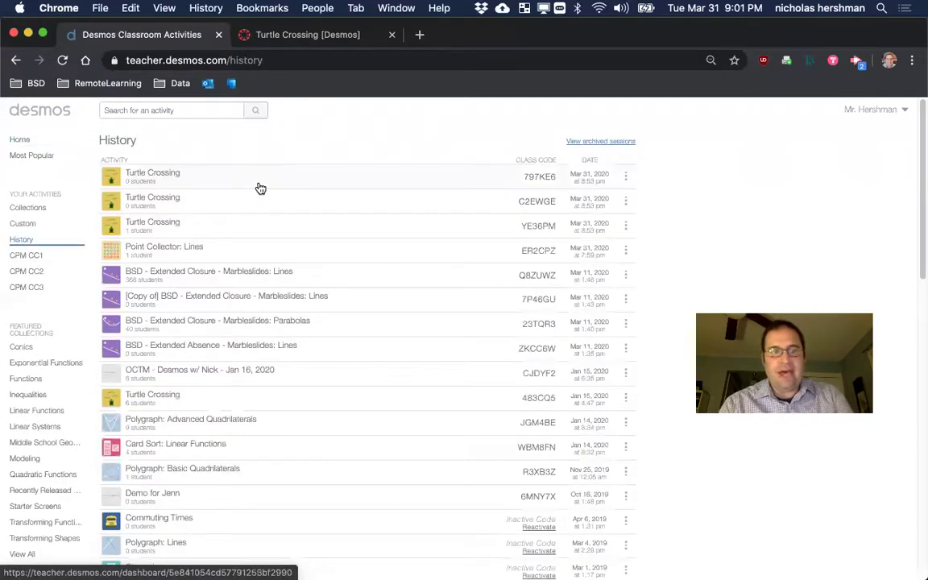
scroll(254, 327, "down", 3)
left_click(150, 303)
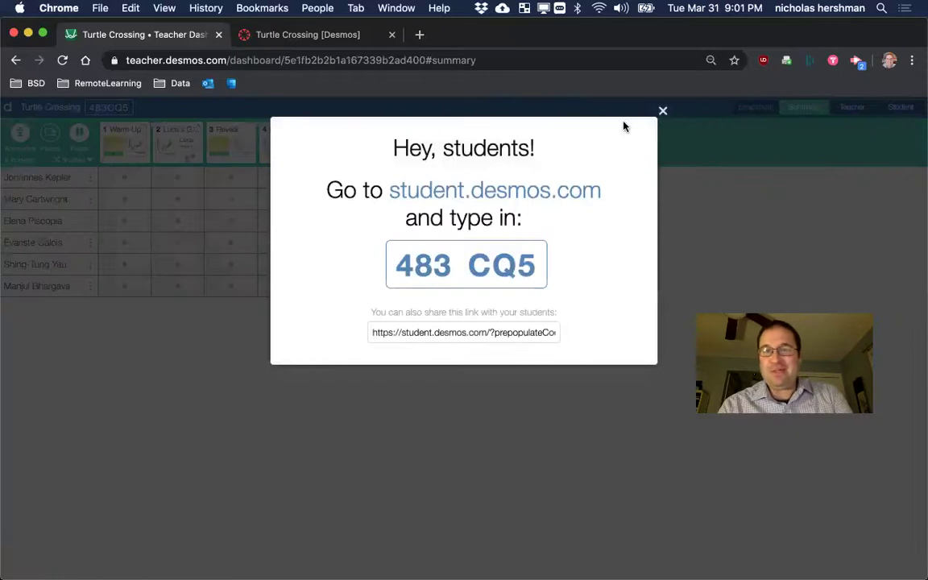
Step: Dismiss the 'Hey, students!' join code notice to reveal the six-student summary
left_click(662, 111)
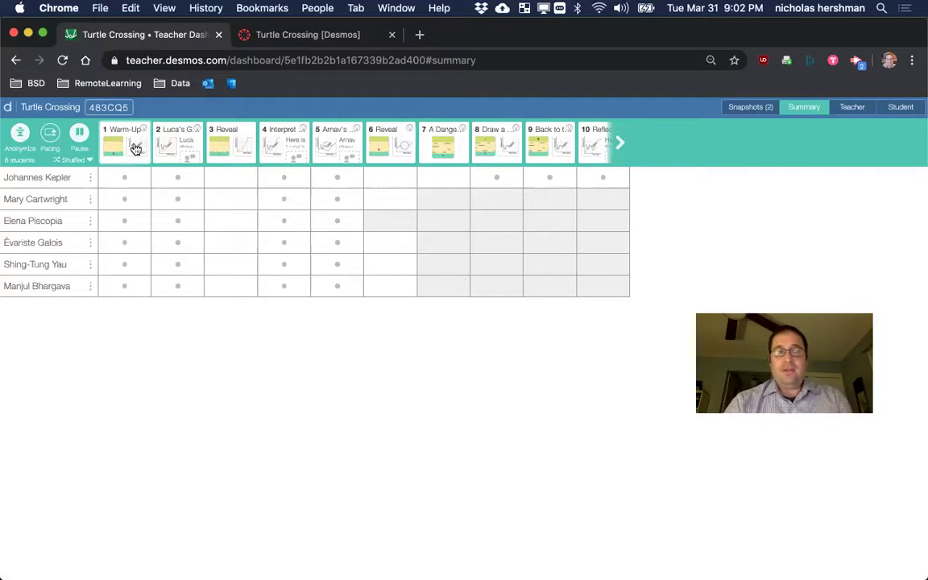
Step: Read the student responses on Luca's Graph, then switch to its Student preview
left_click(181, 156)
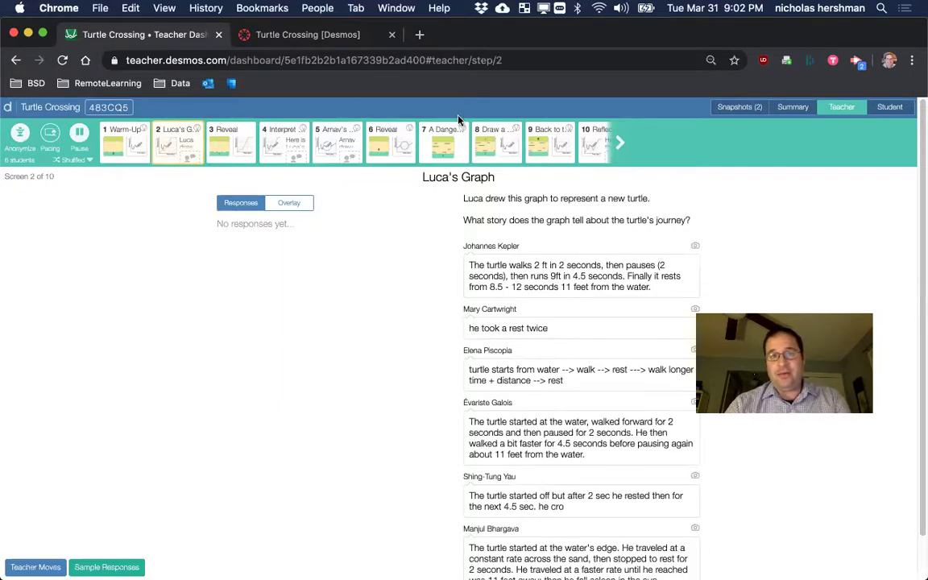
left_click(620, 145)
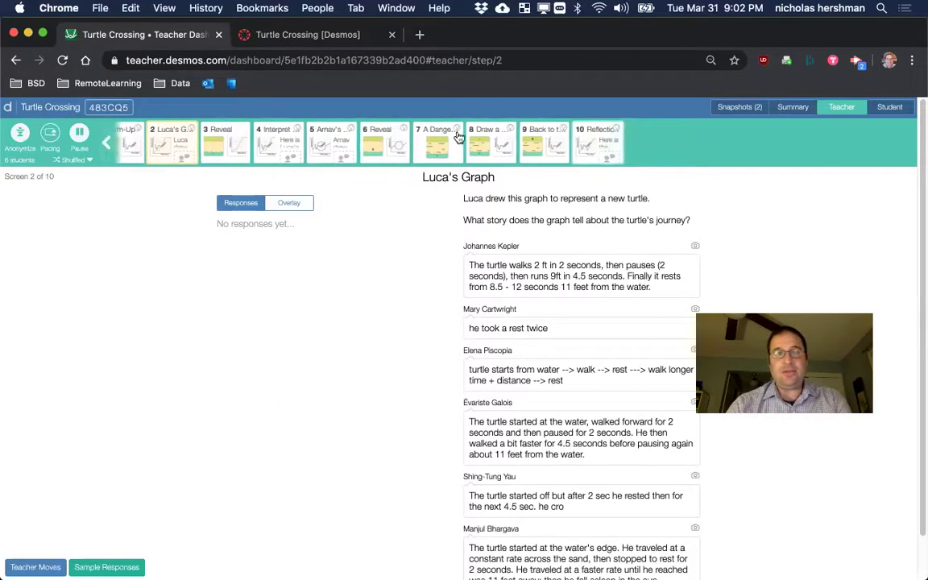
left_click(184, 140)
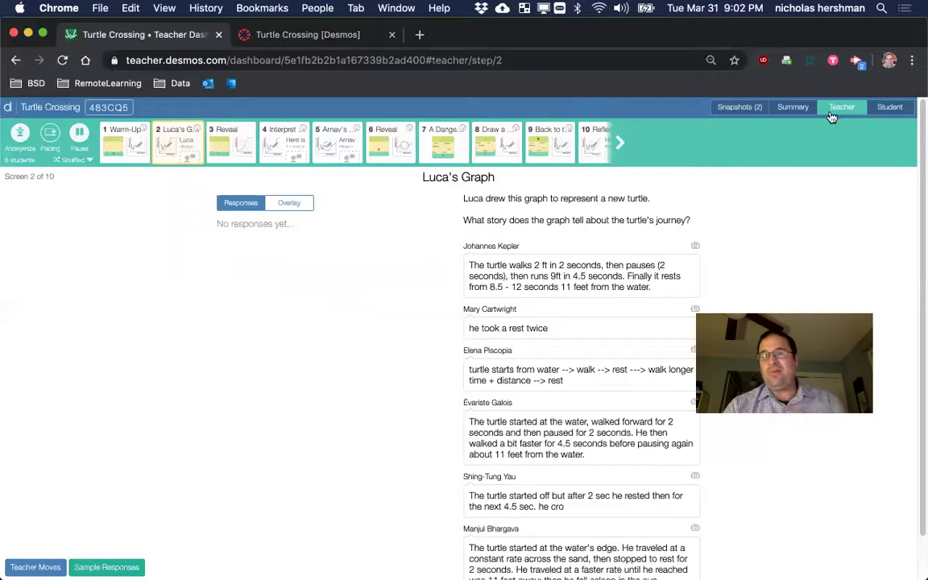
scroll(567, 257, "down", 2)
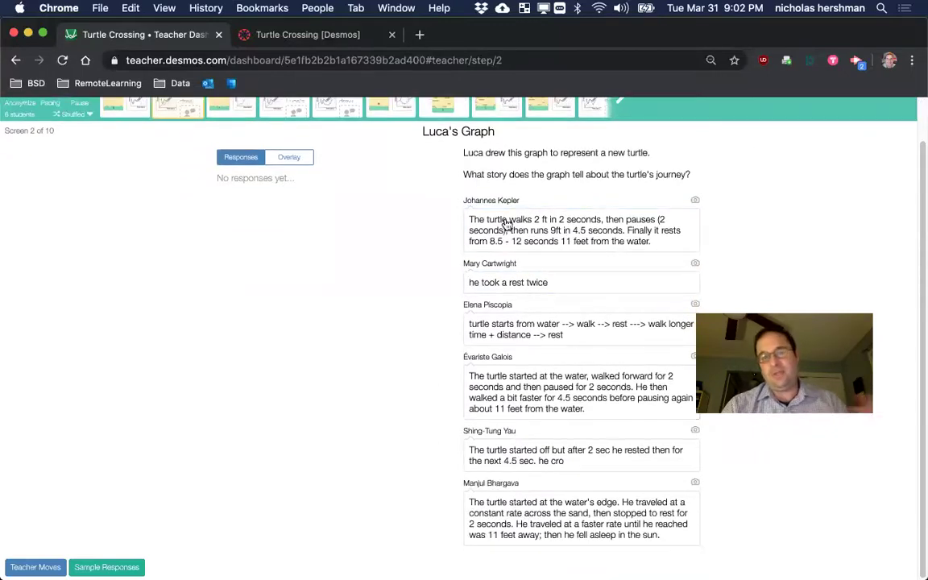
scroll(545, 491, "up", 2)
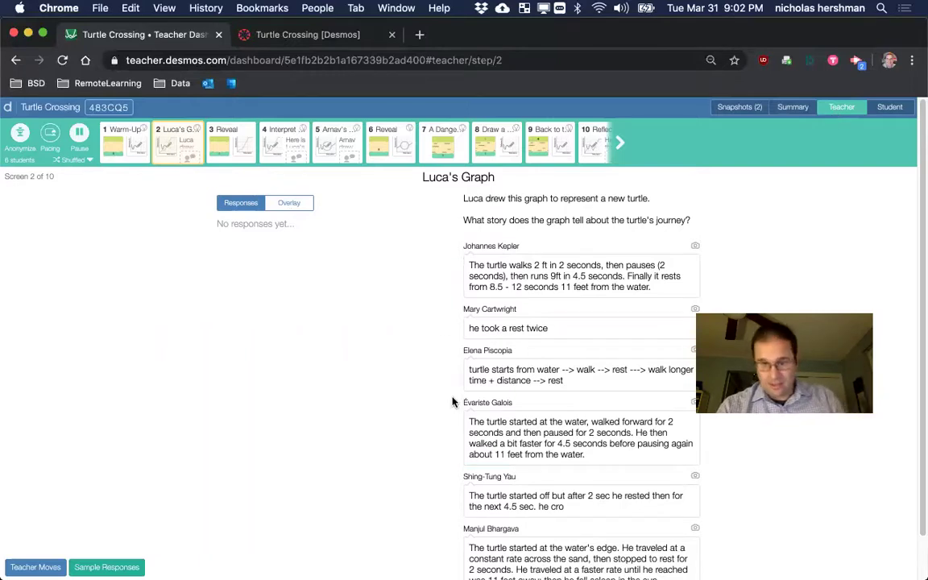
left_click(890, 108)
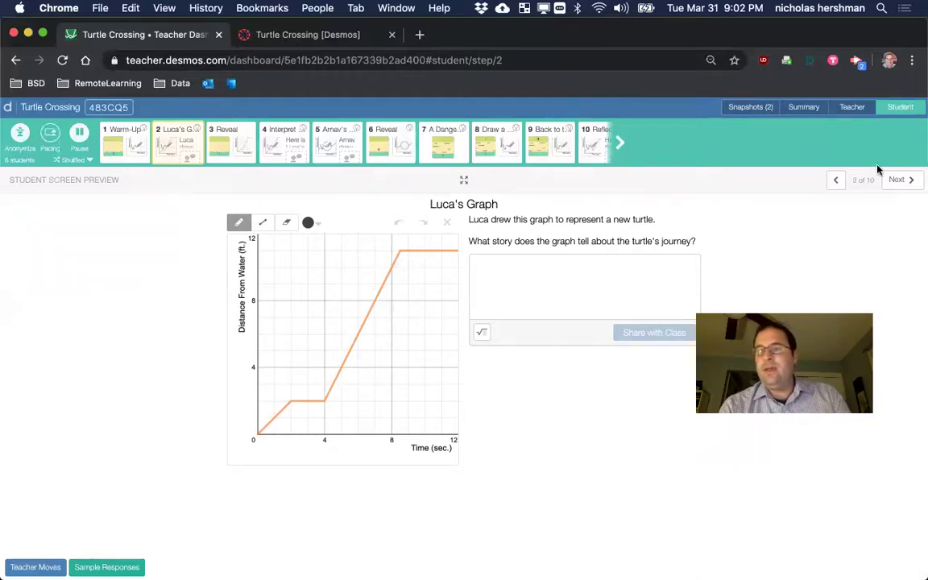
left_click(856, 103)
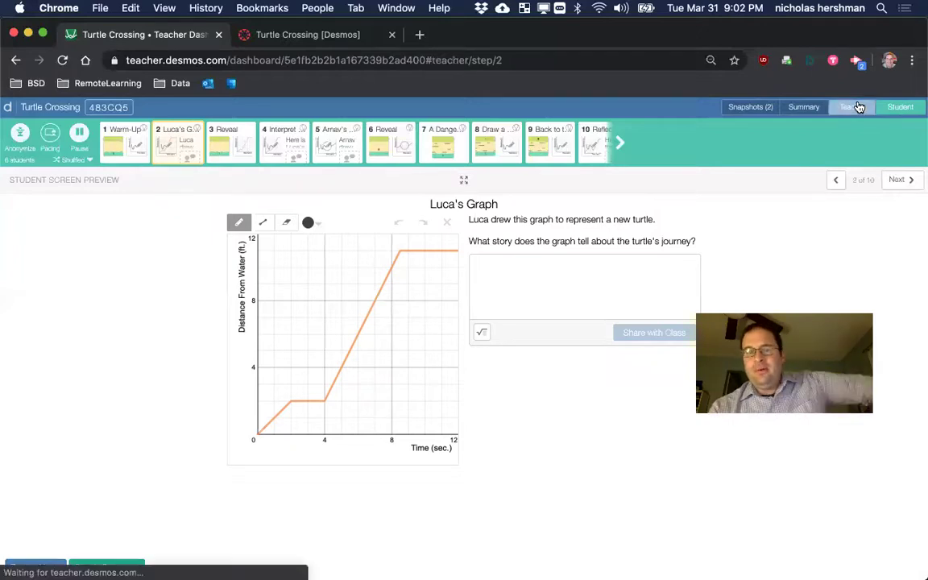
scroll(560, 364, "down", 1)
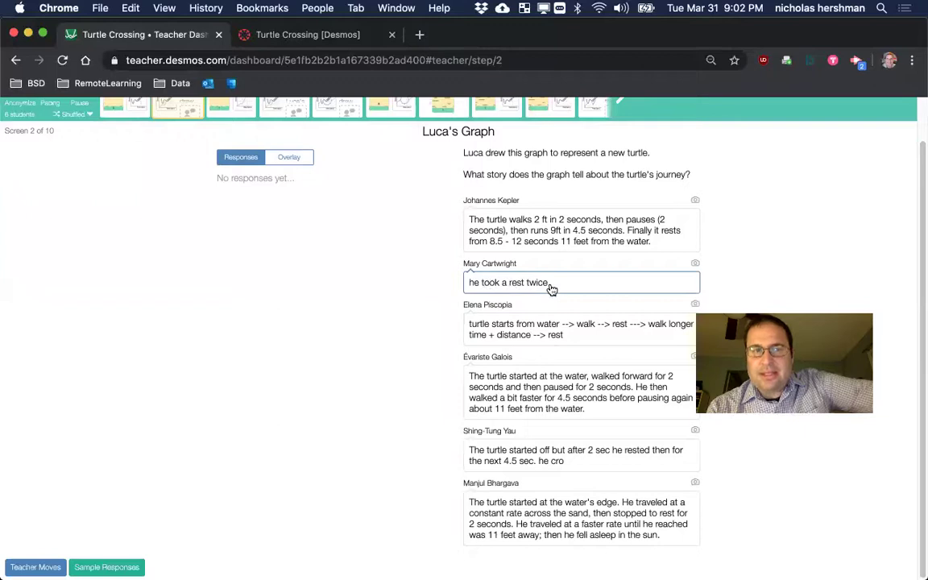
scroll(551, 288, "up", 1)
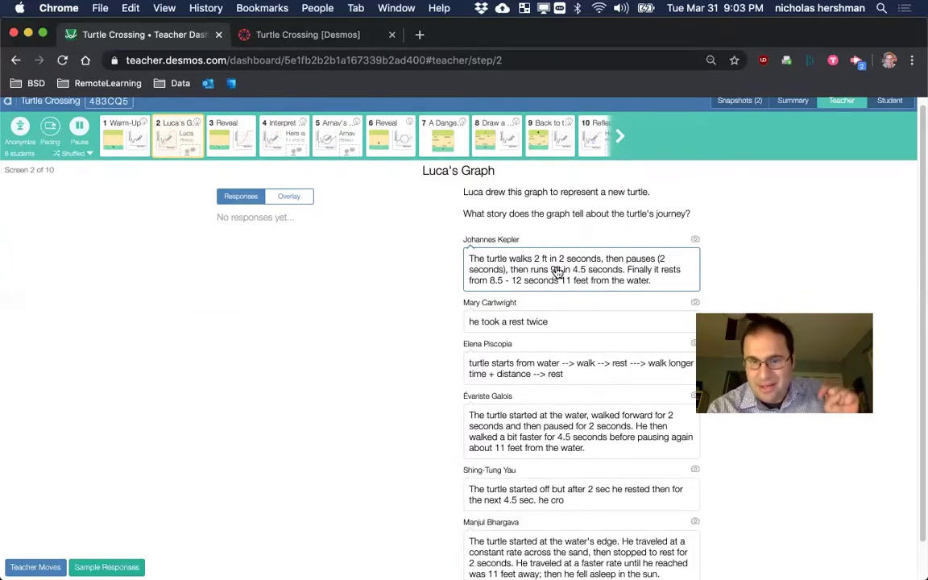
scroll(556, 272, "down", 2)
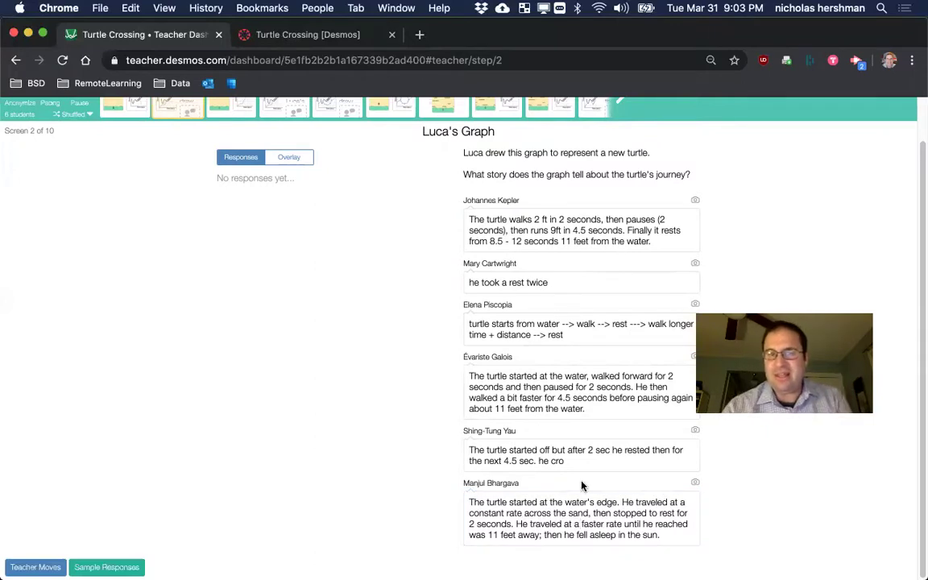
scroll(581, 486, "up", 2)
left_click_drag(766, 314, 813, 138)
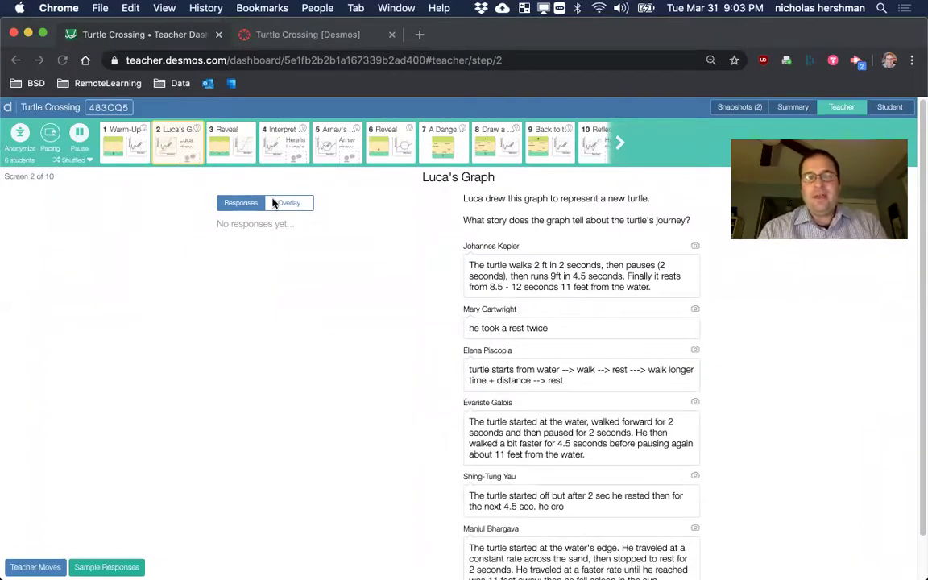
Step: Overlay Luca's graph on screen 2, then move to screen 4, Interpret the Graph
left_click(240, 205)
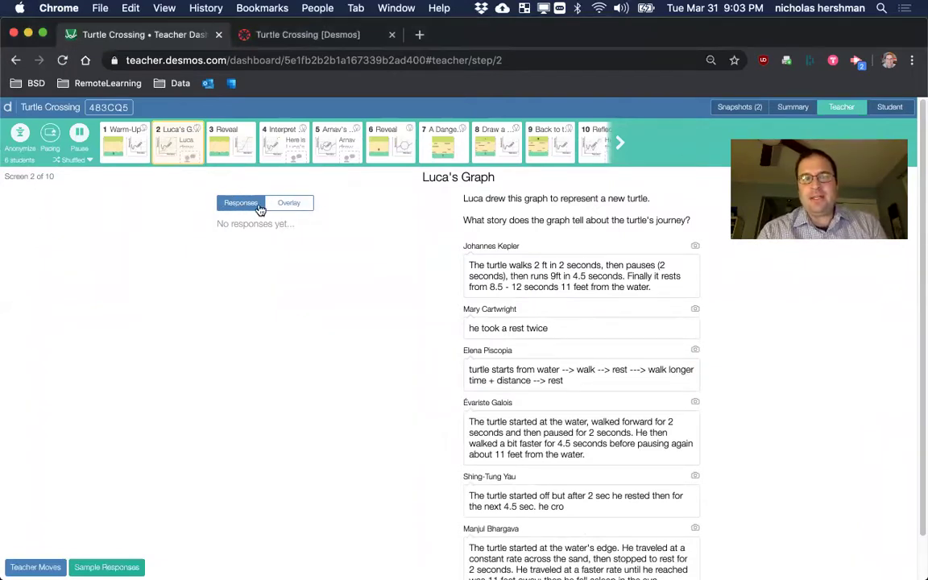
left_click(290, 207)
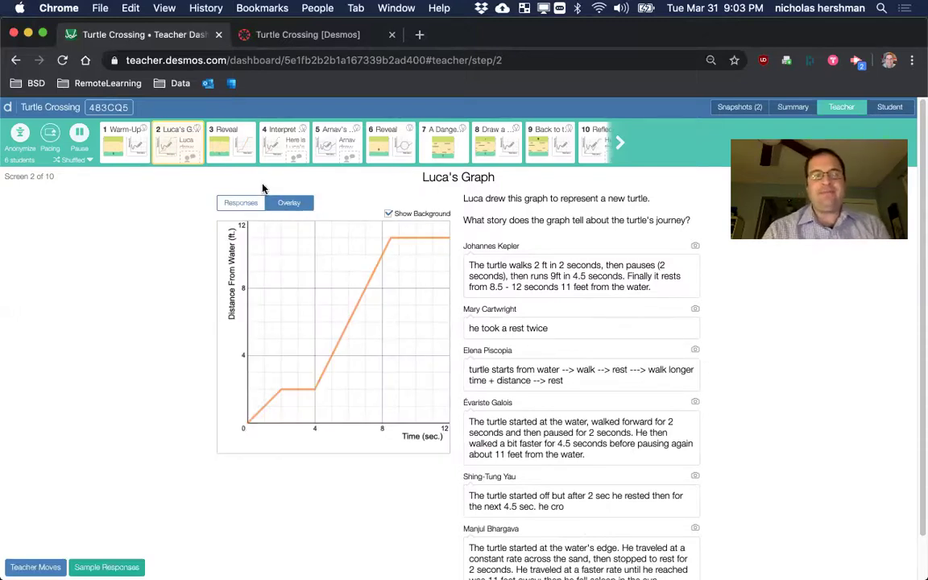
left_click(299, 154)
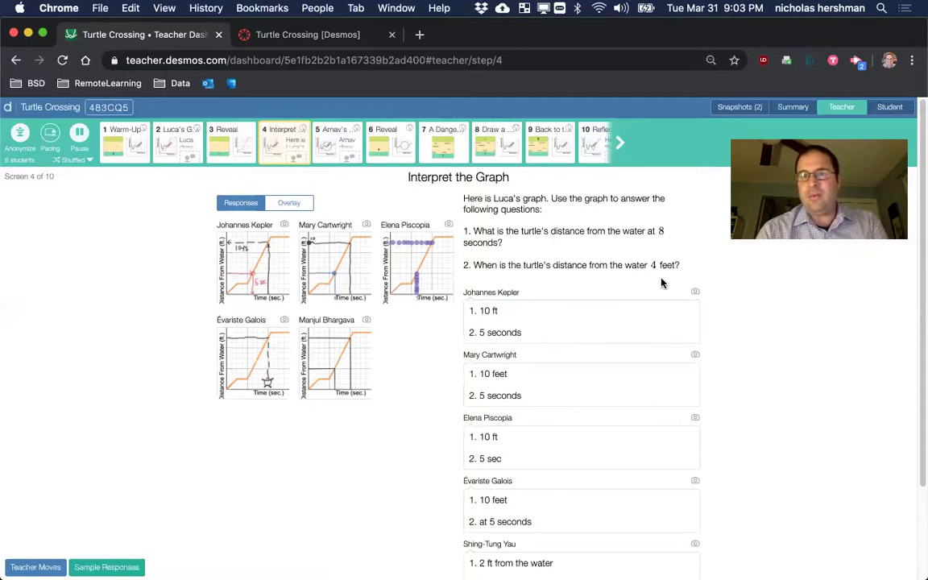
scroll(580, 336, "down", 3)
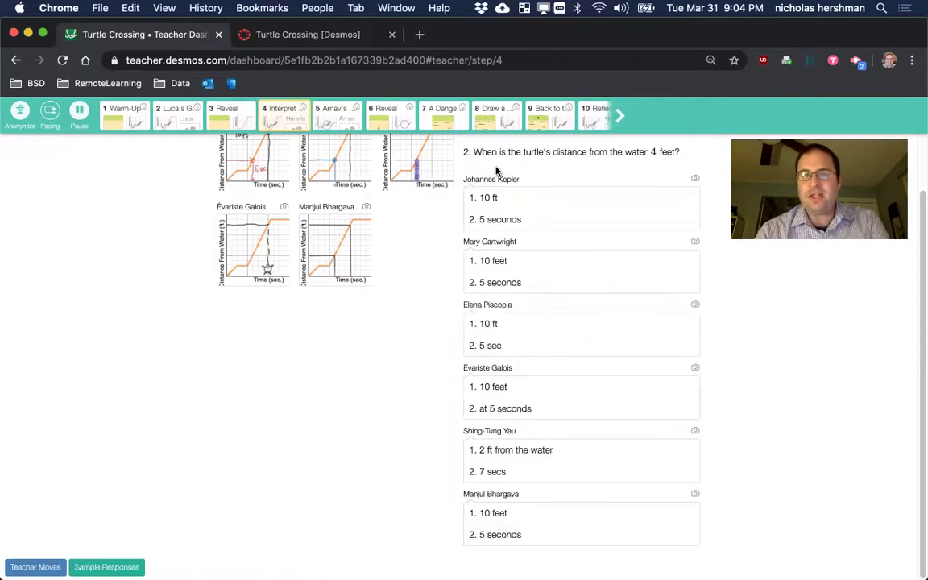
scroll(506, 175, "up", 3)
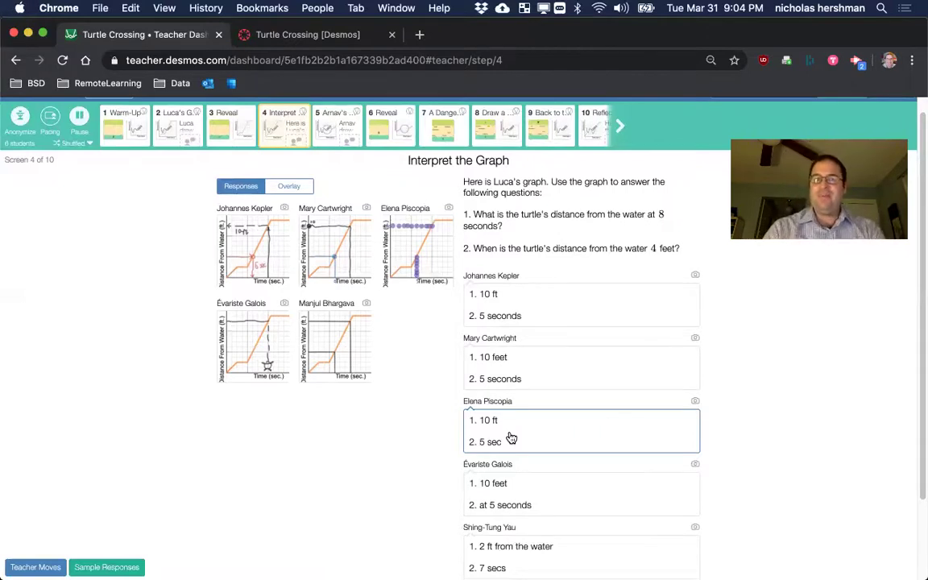
Step: Overlay all students' sketches on screen 4, then return to the class Summary grid
left_click(295, 187)
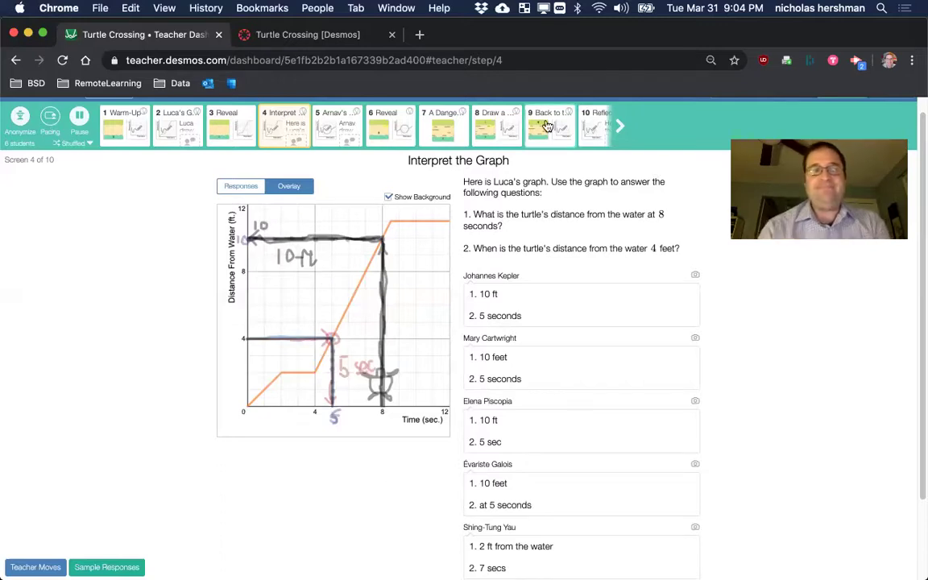
scroll(723, 138, "up", 1)
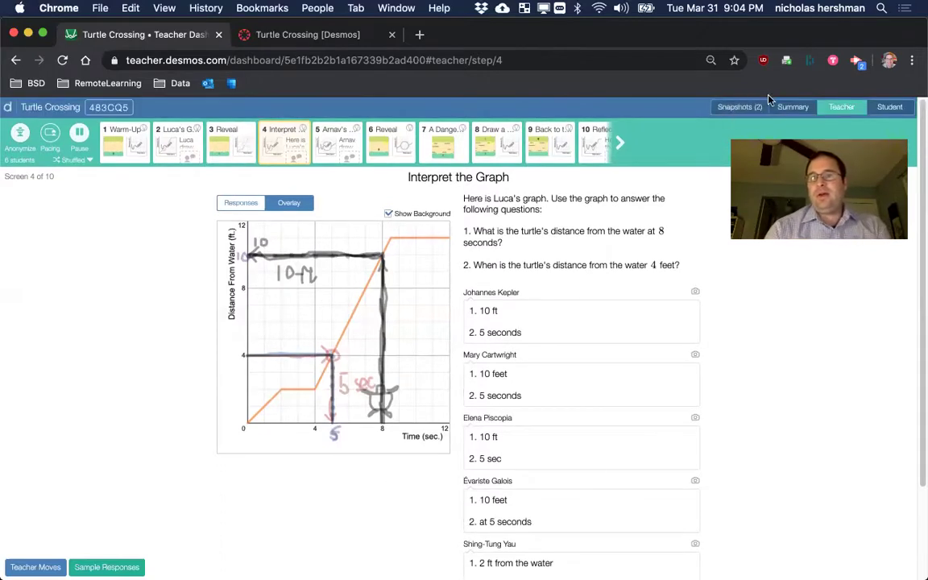
left_click(797, 108)
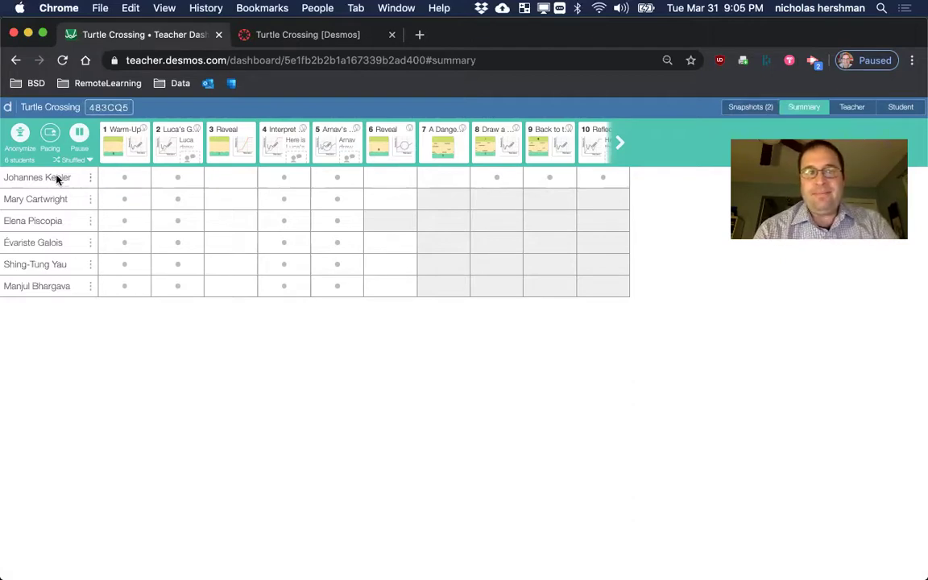
Step: Toggle Anonymize between real and anonymized names, ending with names anonymized
left_click(21, 134)
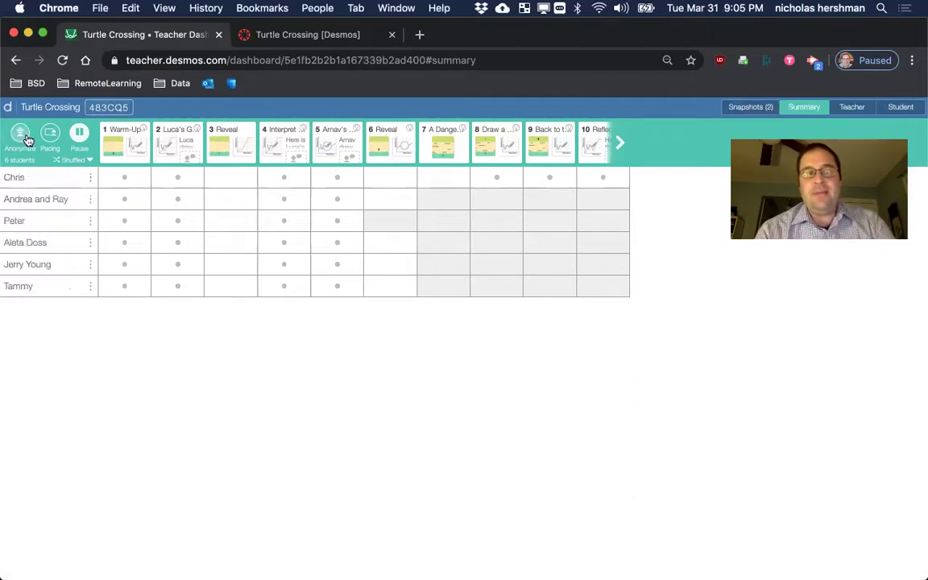
left_click(25, 140)
left_click(25, 138)
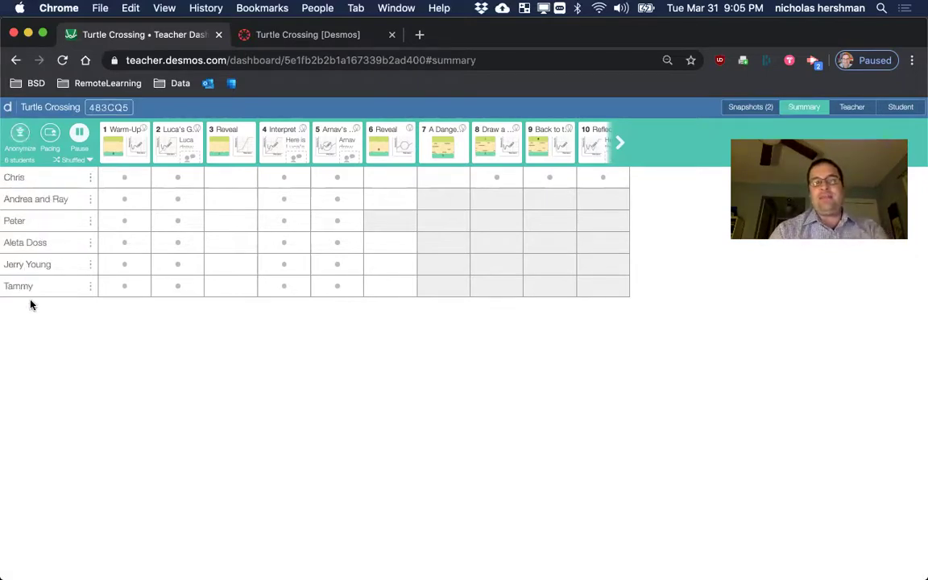
left_click(21, 141)
Step: Check the real identity of each of the six students through their ⋮ menus
left_click(91, 200)
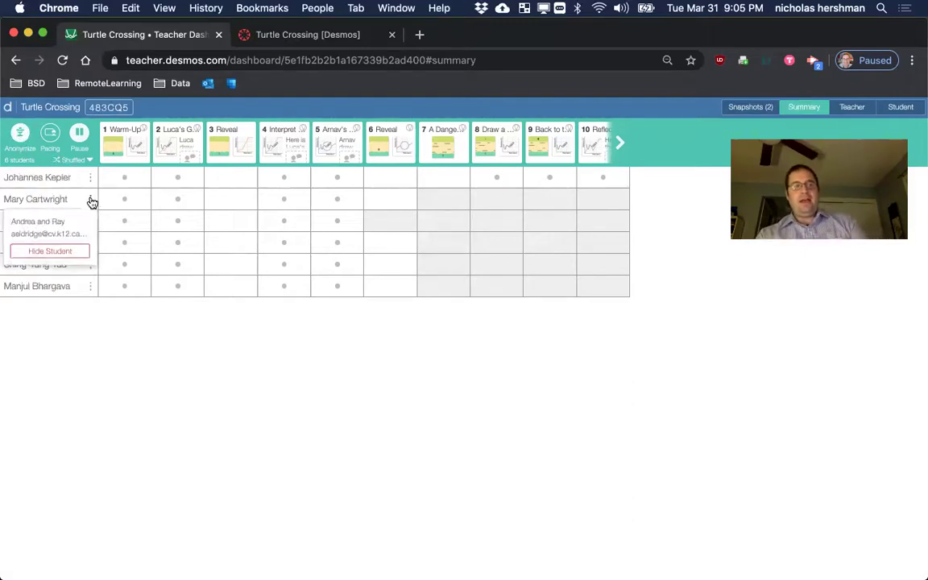
left_click(91, 180)
left_click(91, 180)
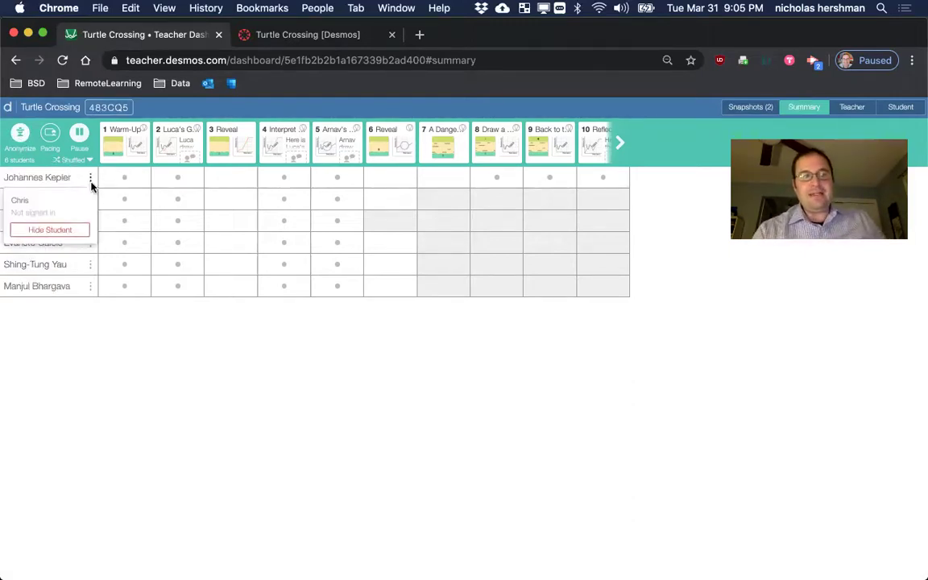
left_click(91, 176)
left_click(91, 219)
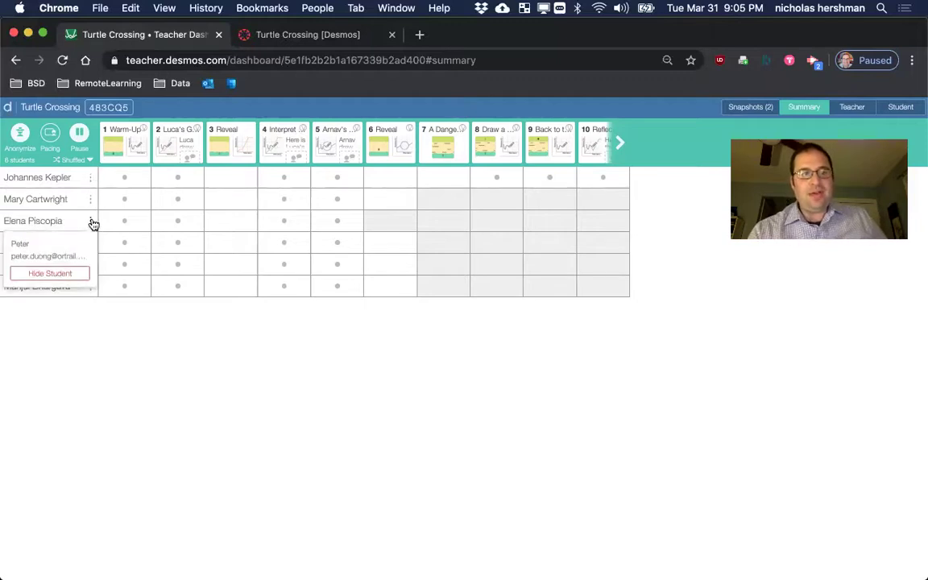
left_click(91, 221)
left_click(91, 243)
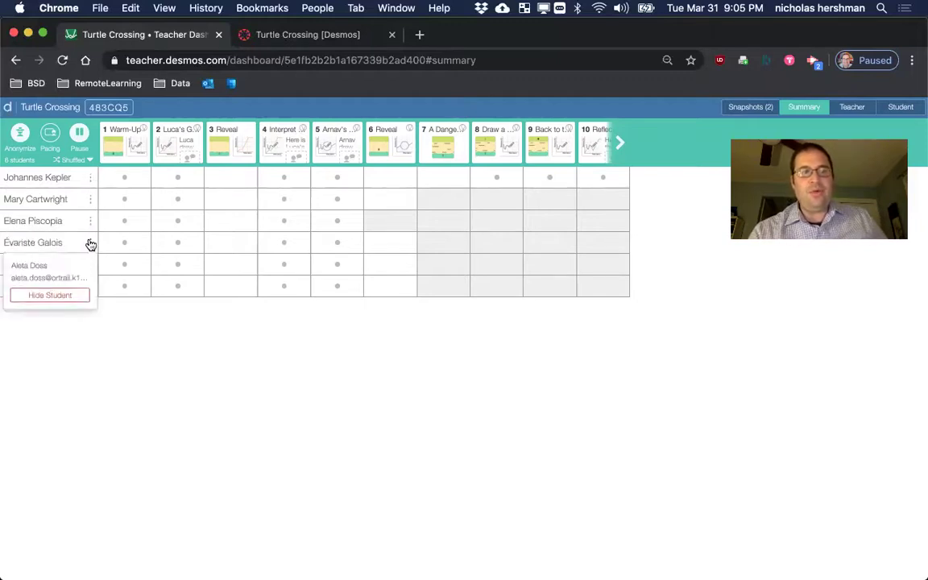
left_click(90, 244)
left_click(91, 264)
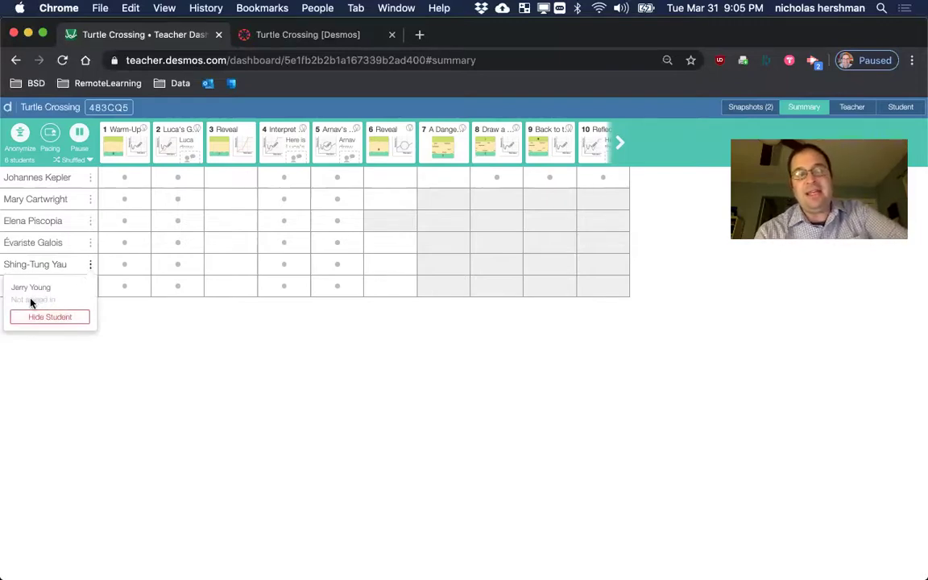
left_click(144, 352)
left_click(90, 287)
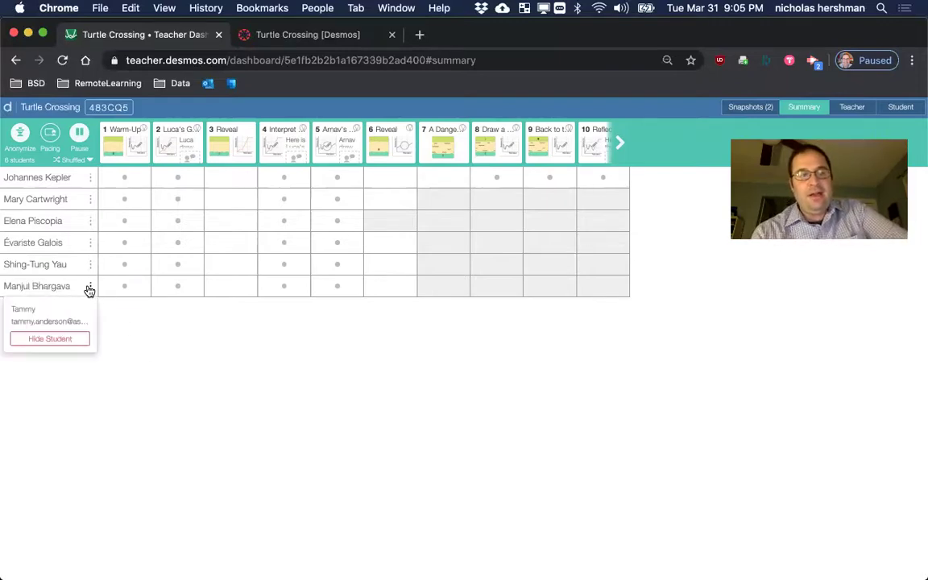
left_click(91, 264)
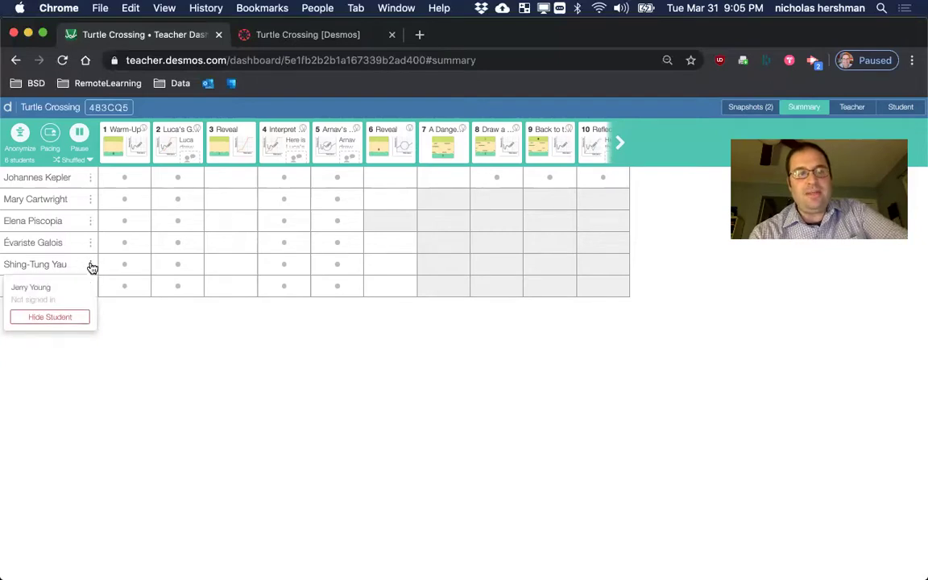
left_click(90, 220)
left_click(93, 200)
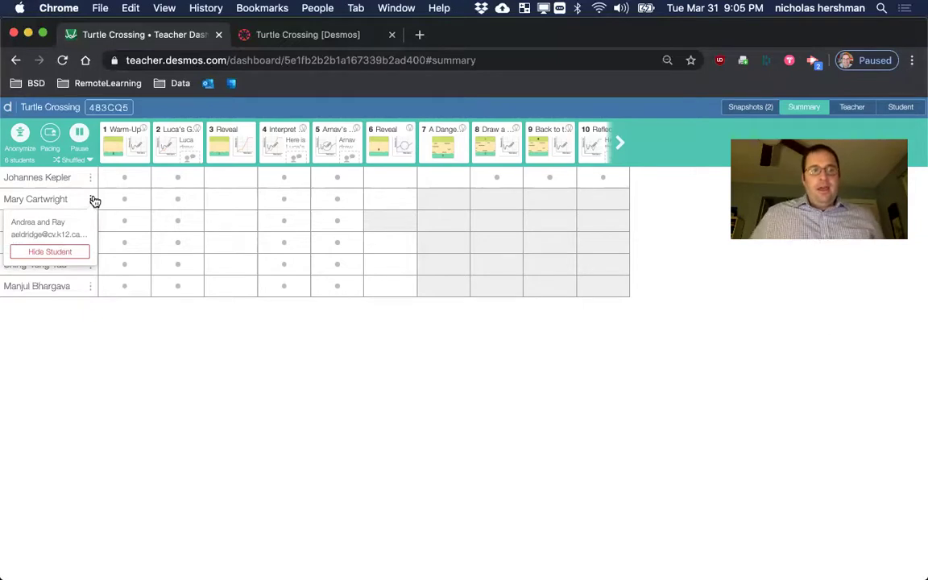
Step: Toggle Pause in the header to pause and resume the class activity
left_click(78, 137)
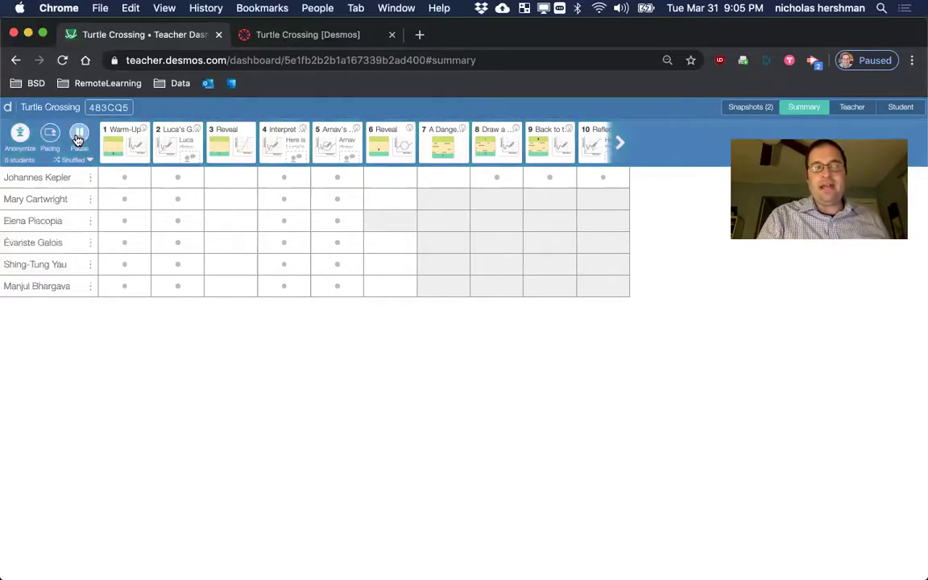
left_click(79, 137)
left_click(80, 136)
left_click(79, 136)
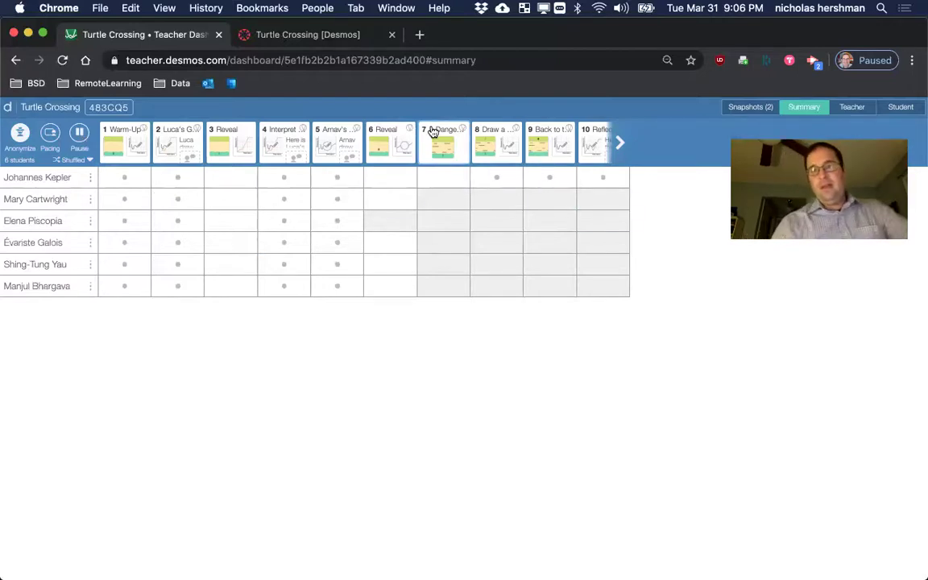
Step: Show students' real names, then leave the 483CQ5 dashboard for the teacher home page
left_click(22, 132)
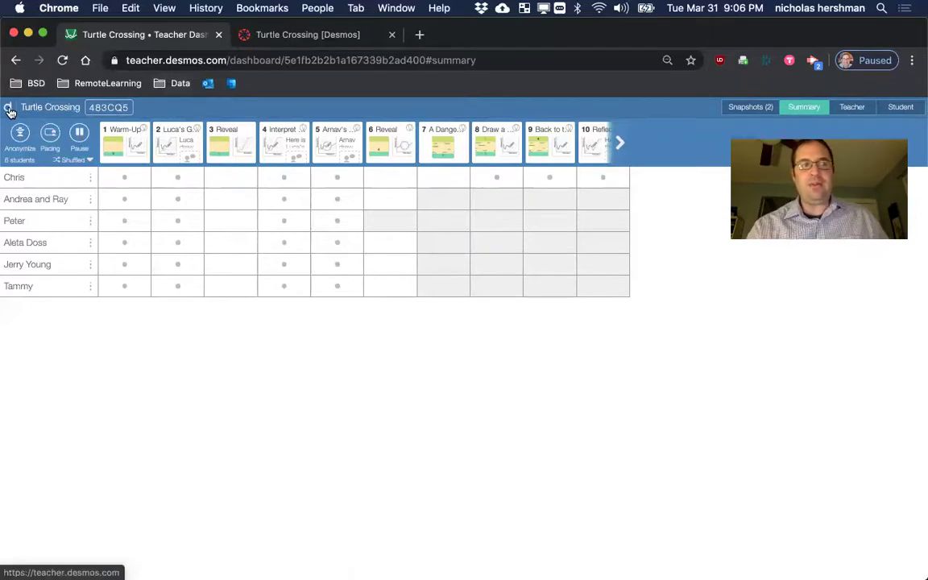
key("super+Left")
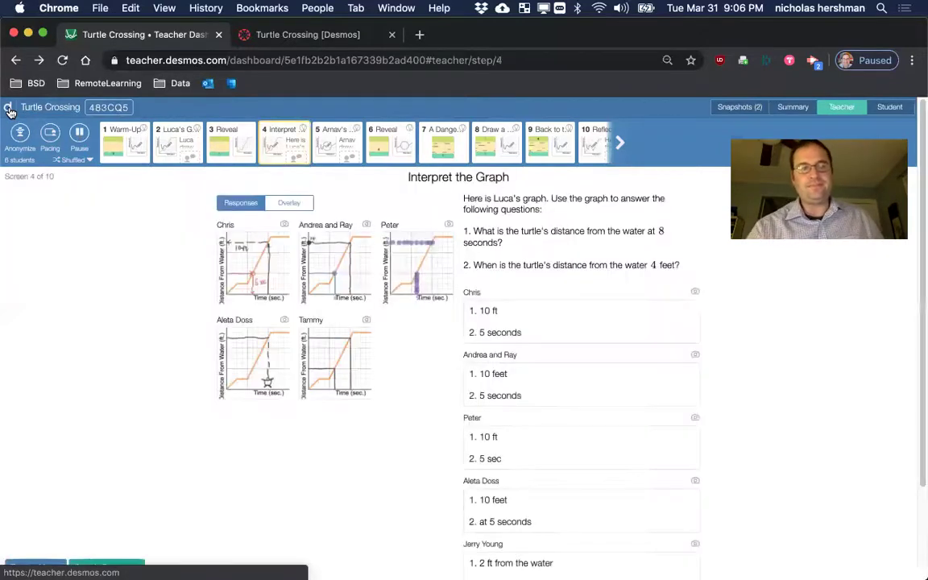
left_click(9, 111)
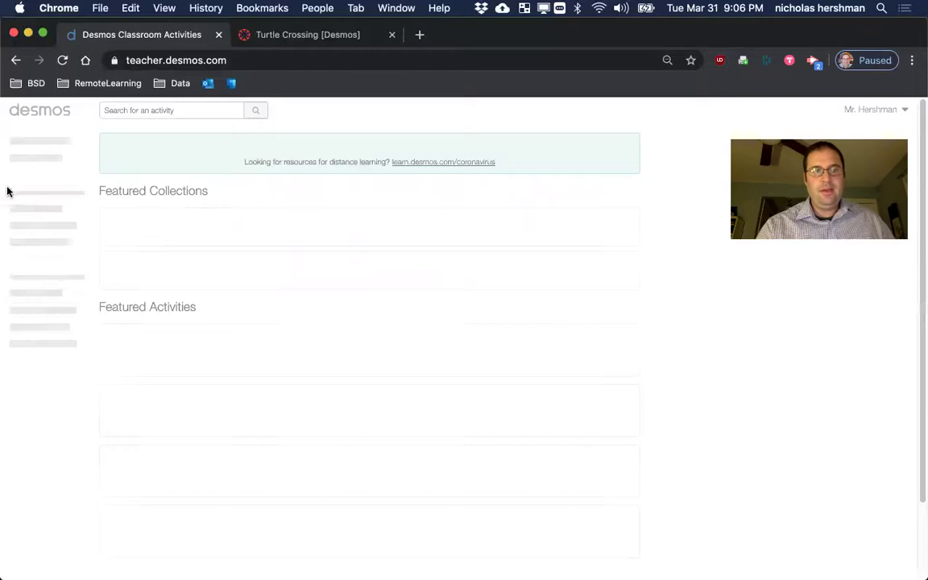
Step: Open the newest Turtle Crossing session (797KE6) from History, then return to Google Slides
left_click(22, 240)
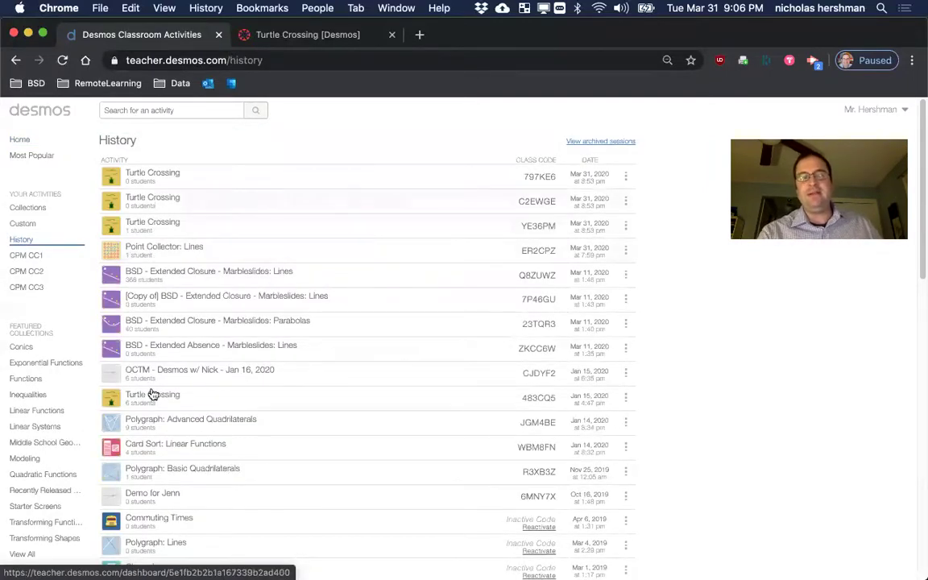
left_click(146, 182)
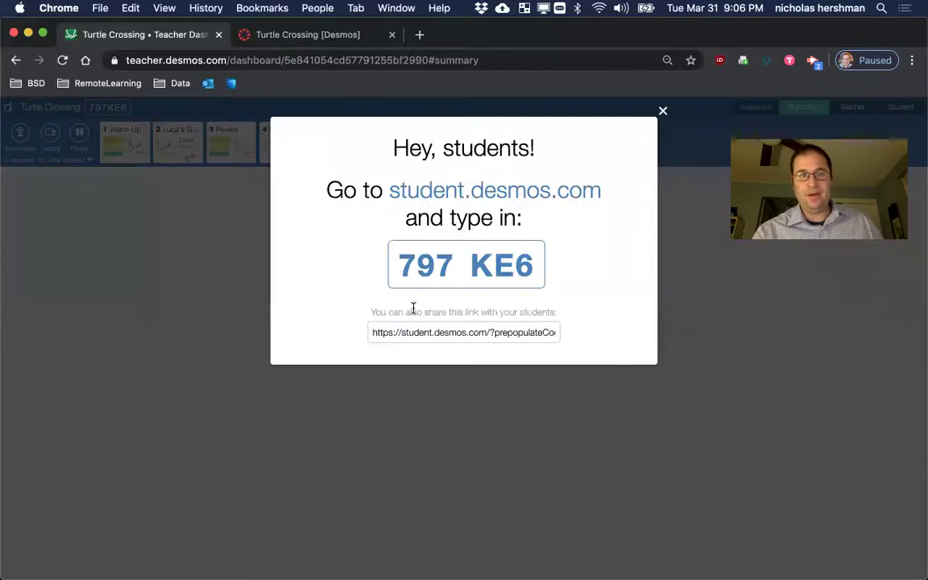
key("ctrl+Right")
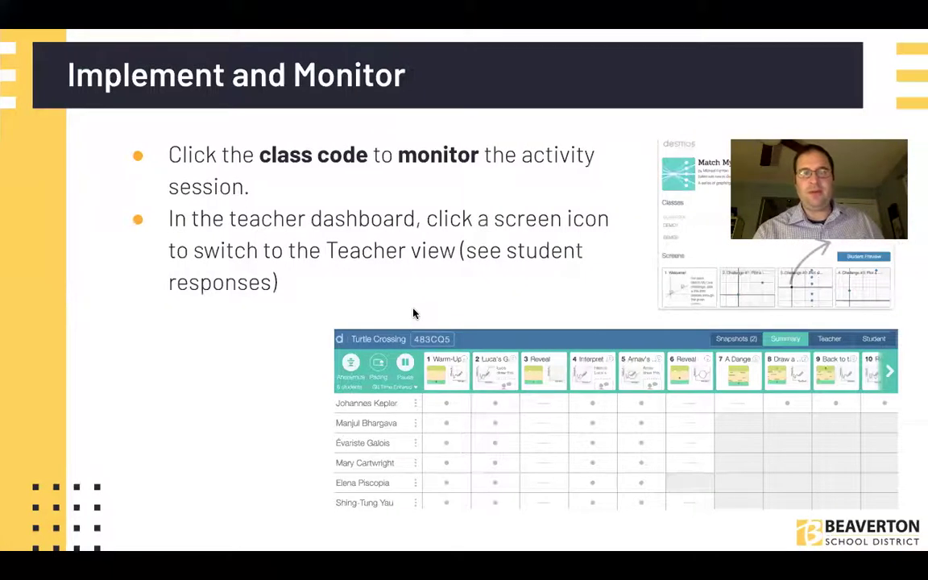